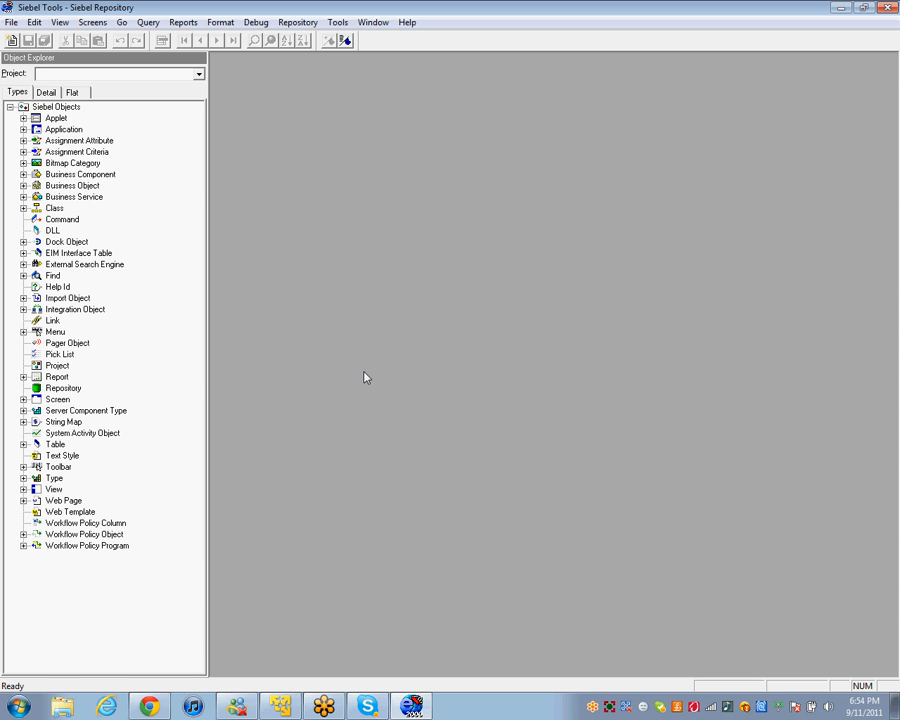
Step: Show the controls of the Account CSN Detail Applet NB and select LabelAccount in Siebel Tools
click(57, 119)
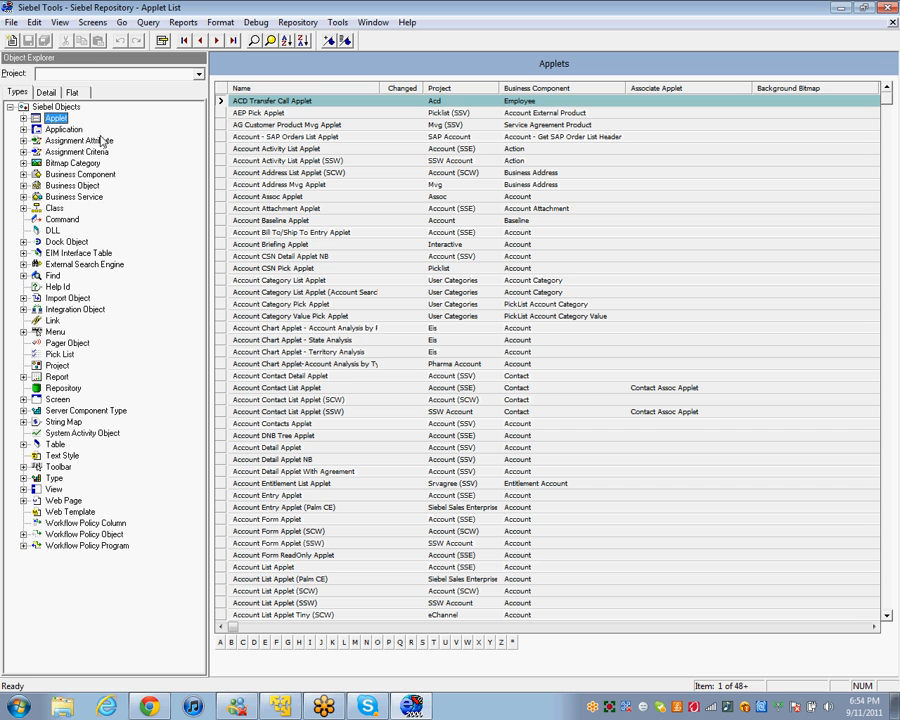
click(23, 118)
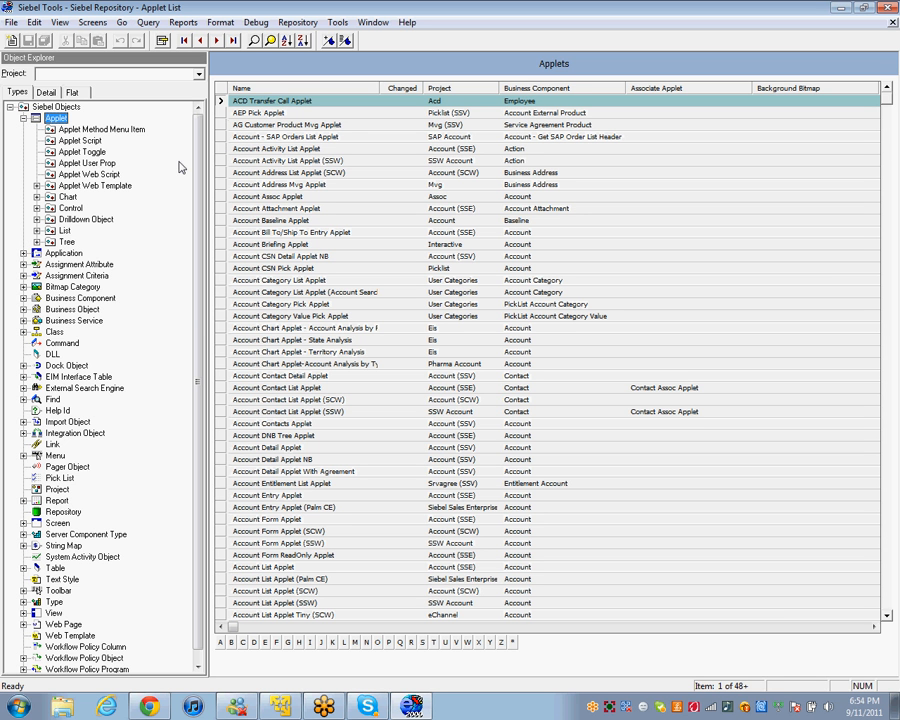
click(217, 256)
click(64, 208)
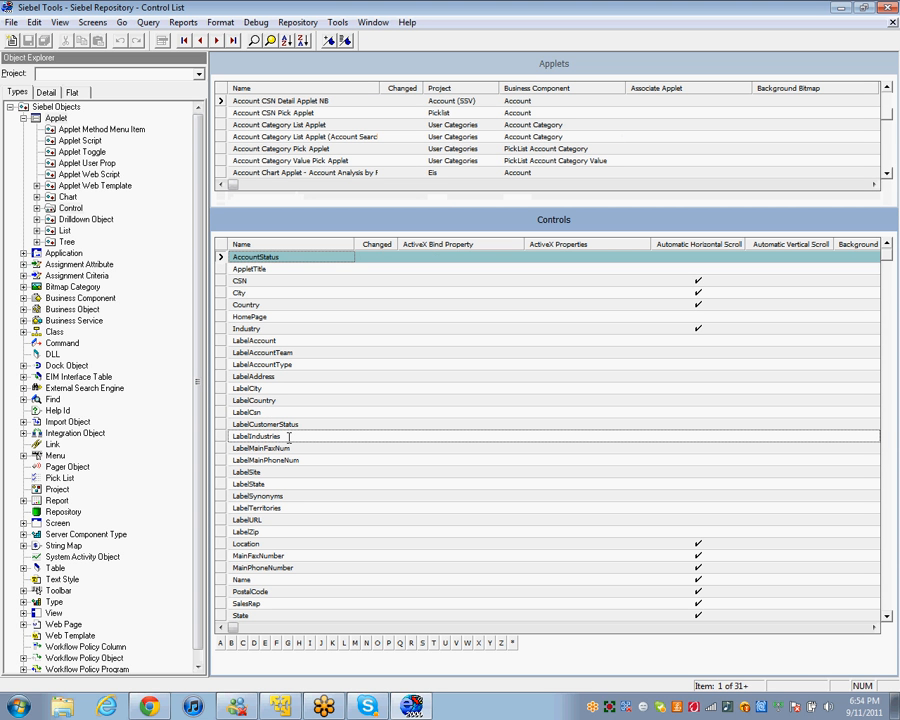
click(227, 341)
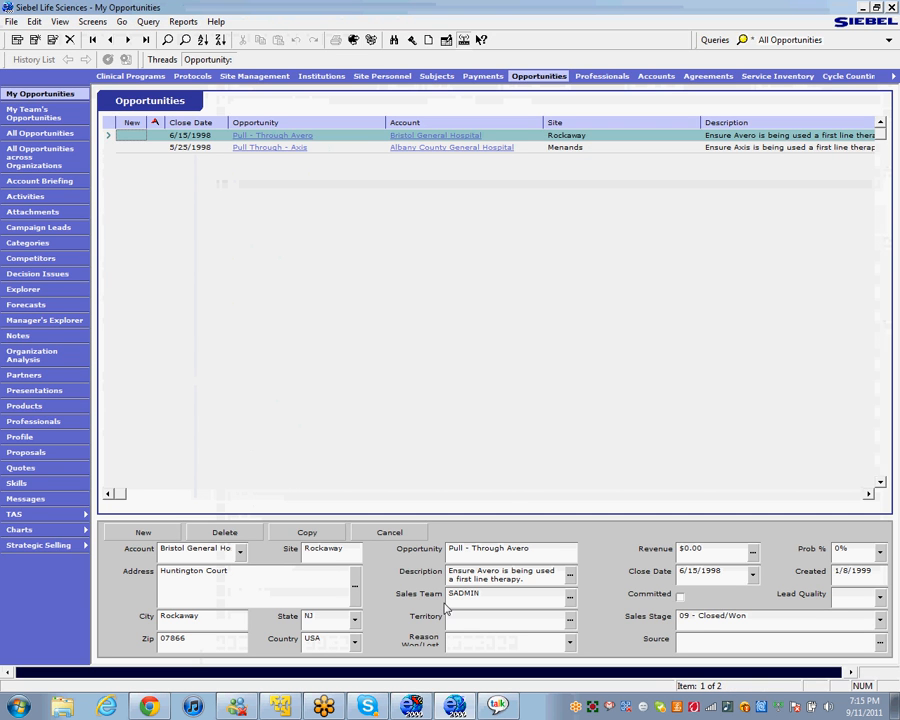
click(419, 706)
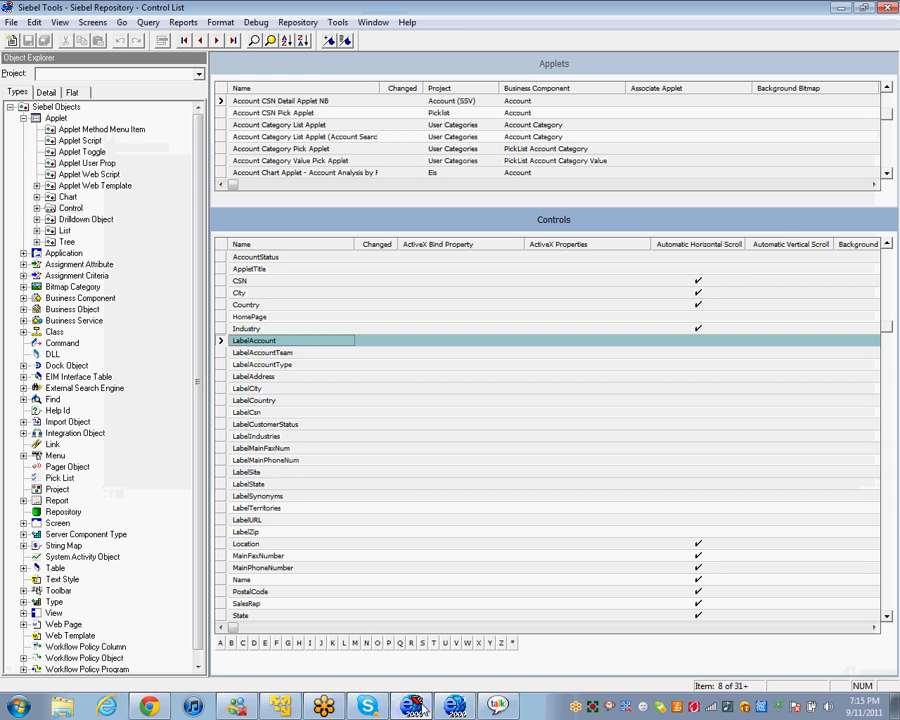
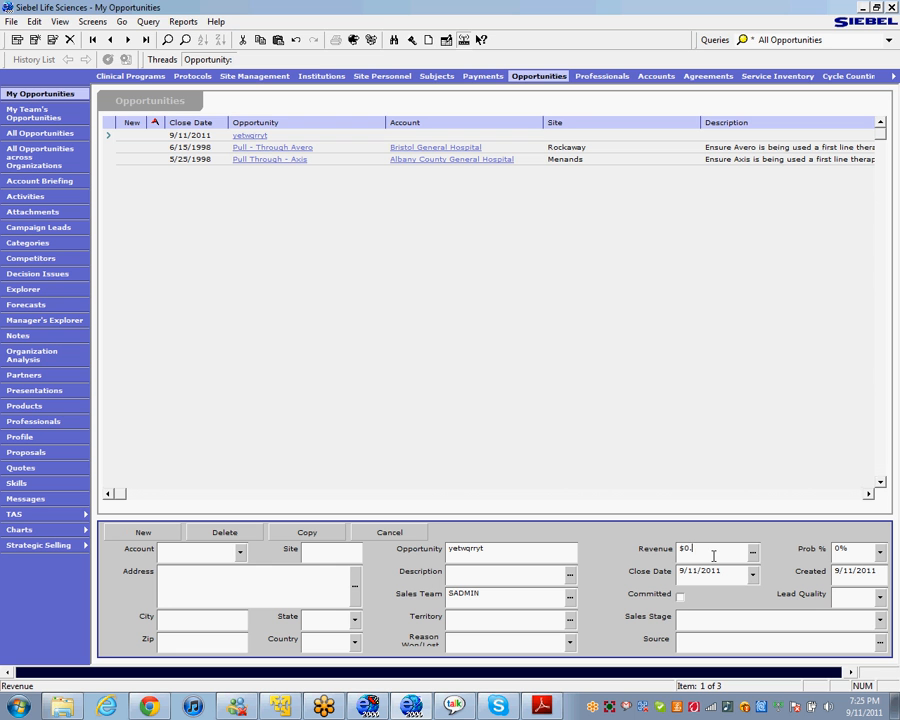
Step: Try to enter the letters "terwqf" as the new opportunity's revenue, dismiss the error and cancel the record
text(terwqf)
key(Tab)
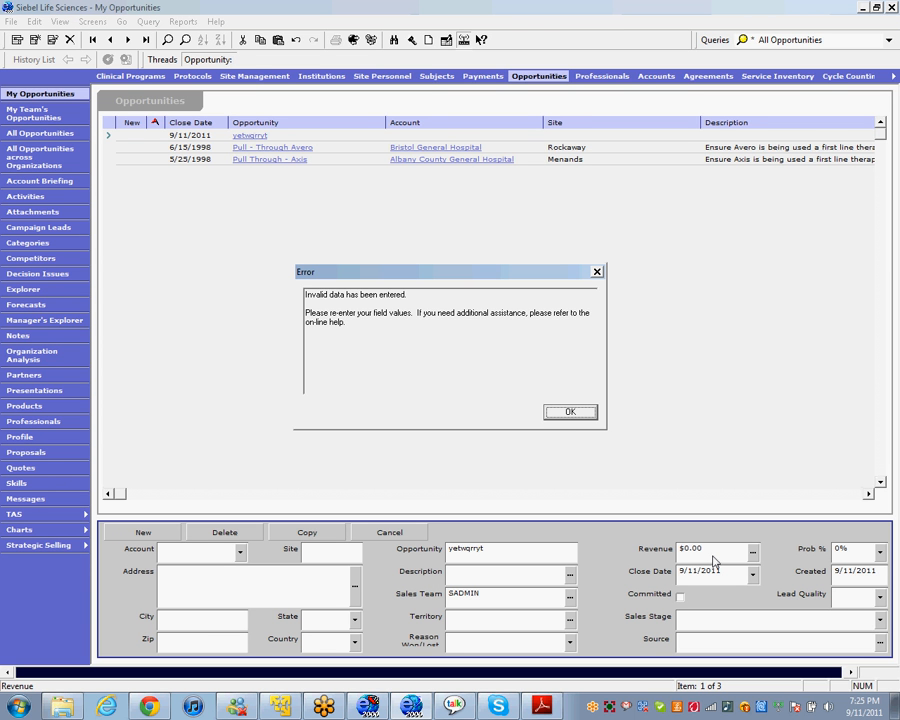
key(Return)
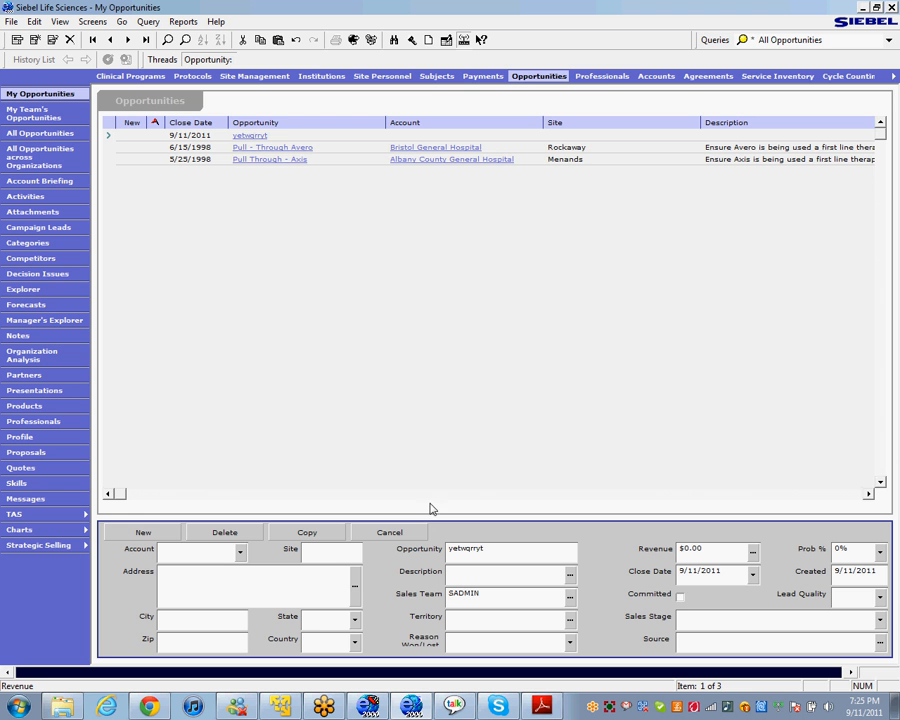
click(394, 532)
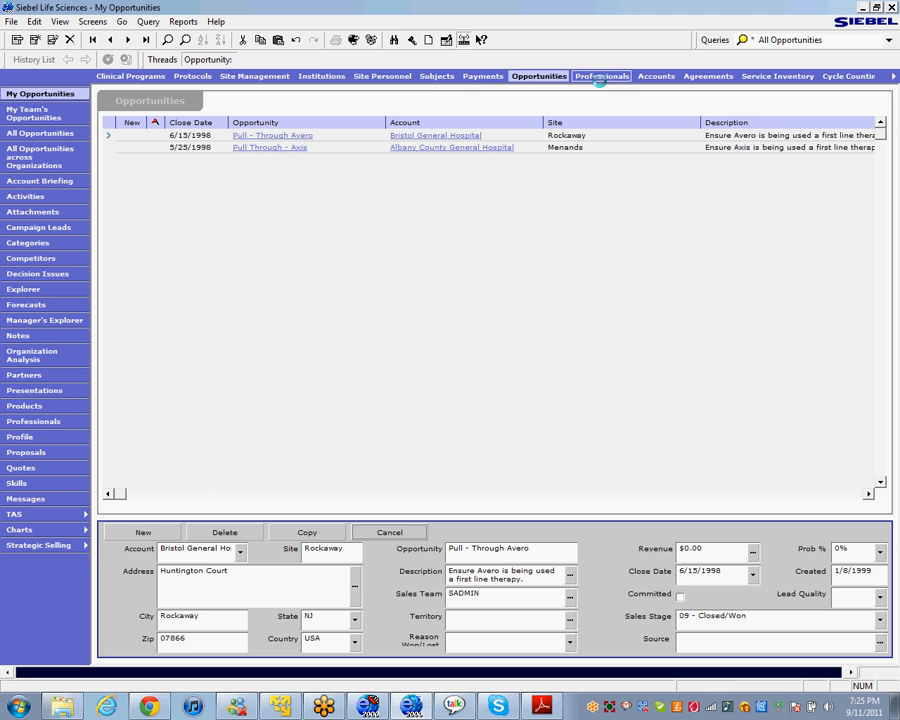
Step: Start a new record among the professionals, enter a main phone number with extension, and cancel the record
click(602, 77)
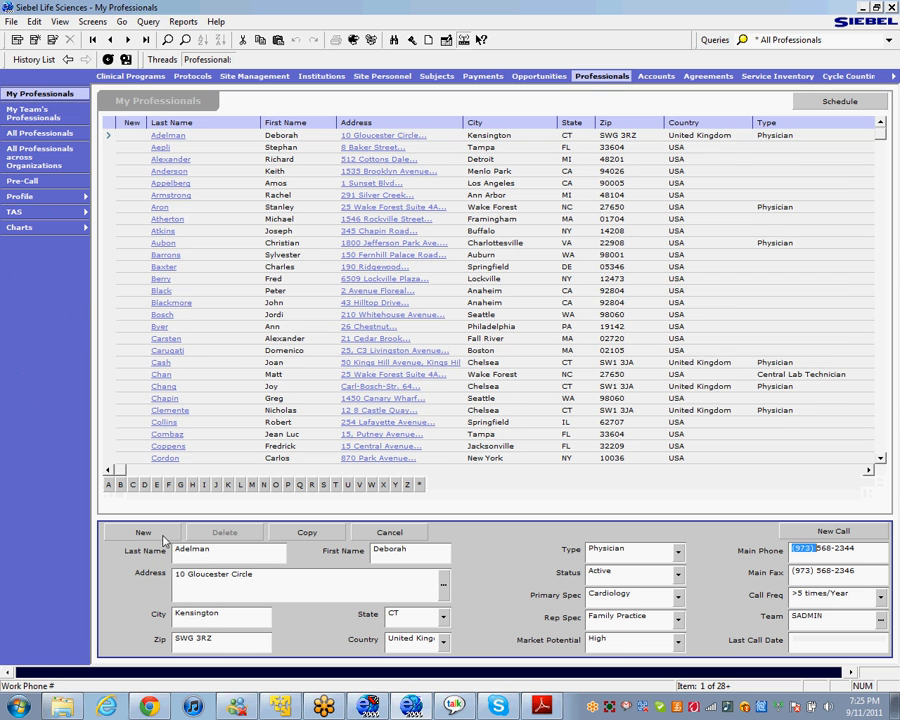
key(ctrl+n)
click(798, 551)
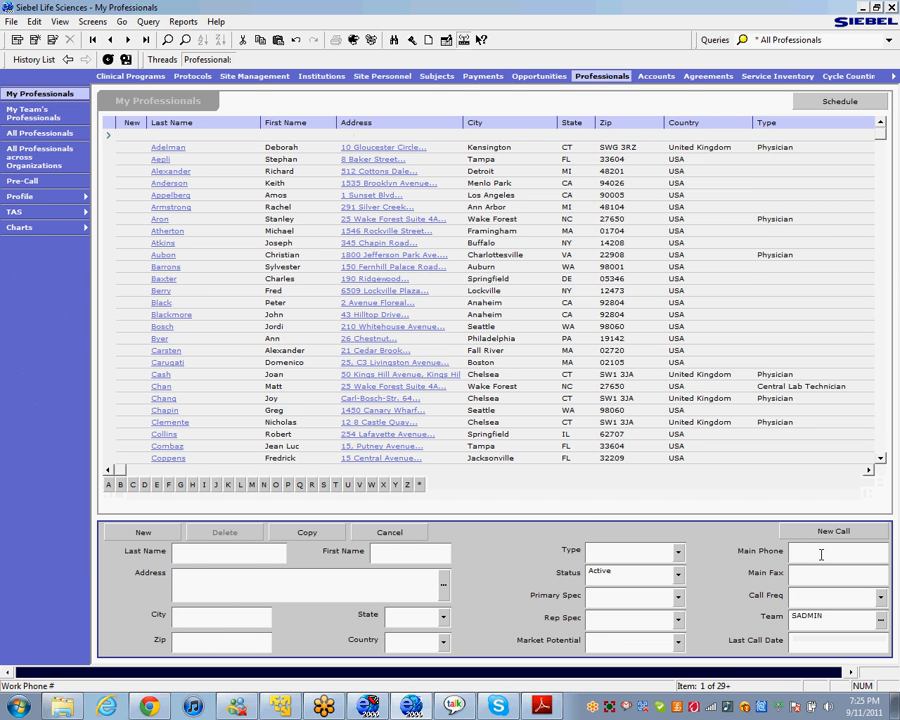
text(123) 144-5979 x79)
key(Tab)
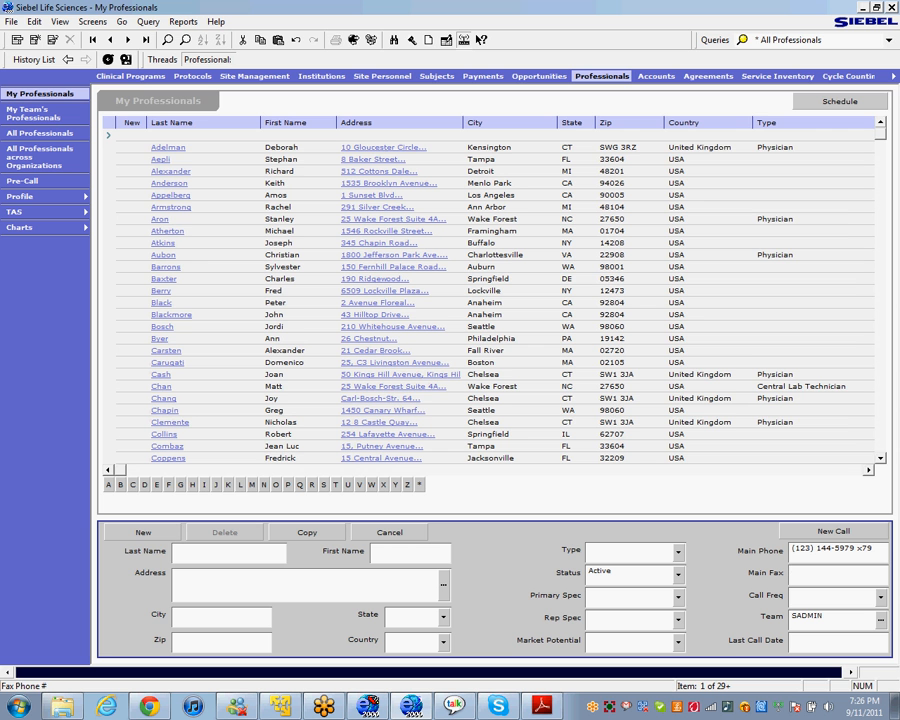
click(410, 533)
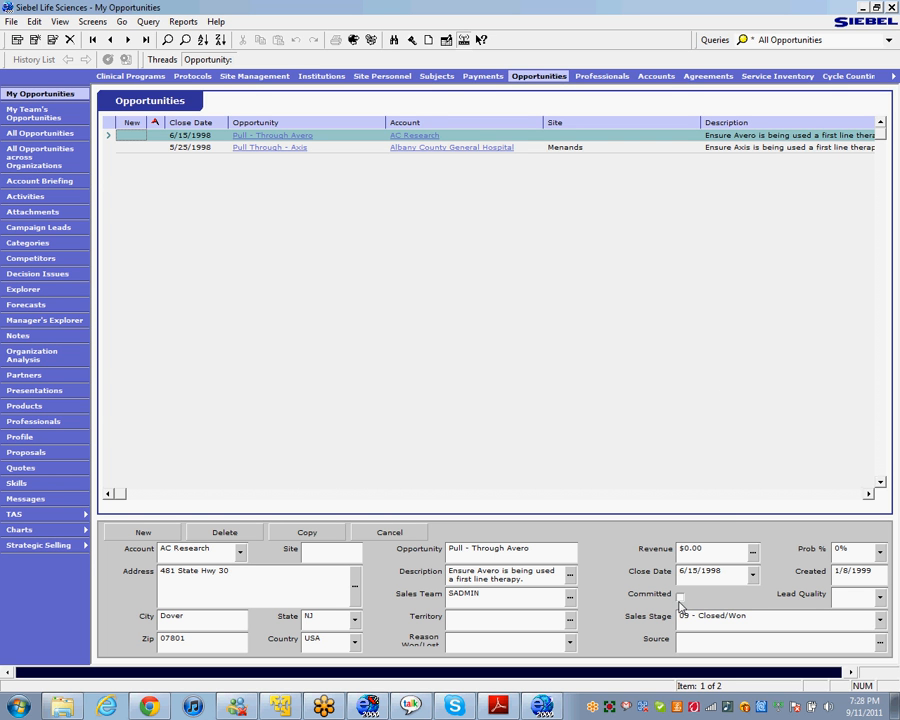
Step: Look at the available choices for the opportunity's Prob % and Reason Won/Lost fields without choosing any
click(880, 551)
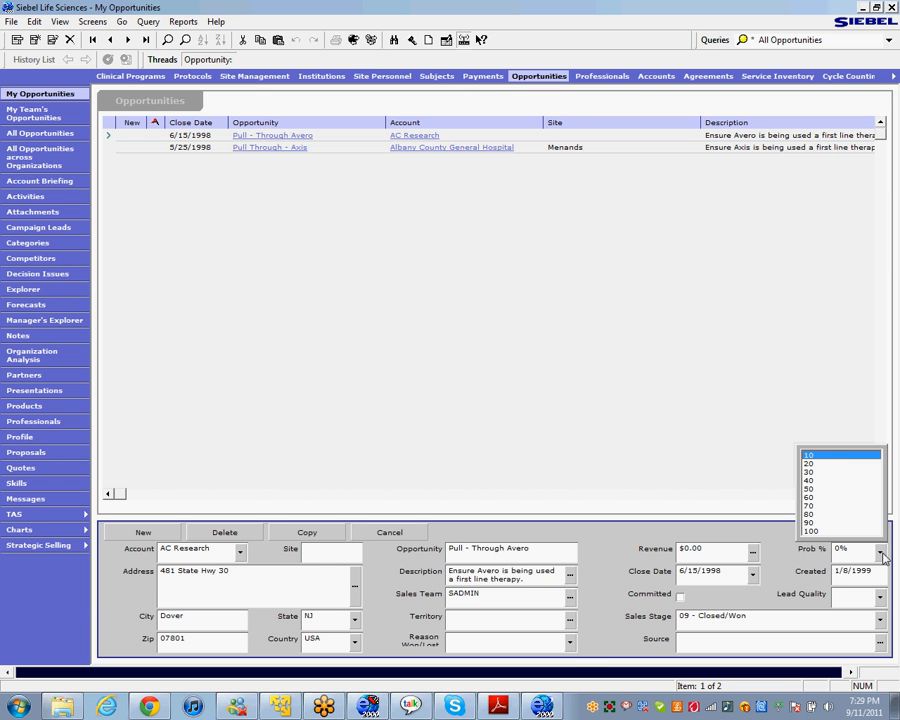
click(570, 643)
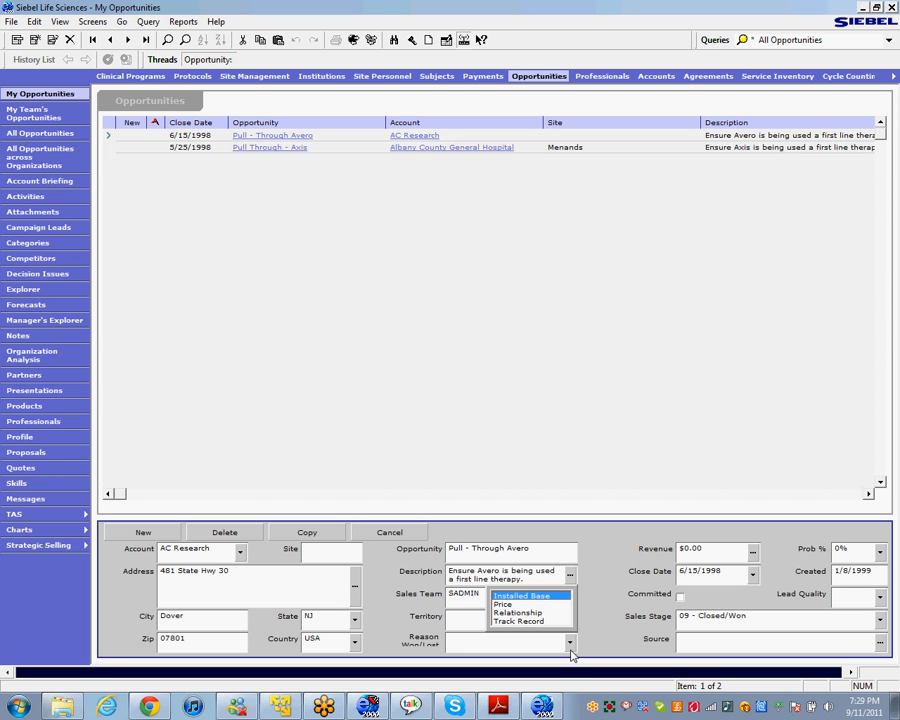
key(Escape)
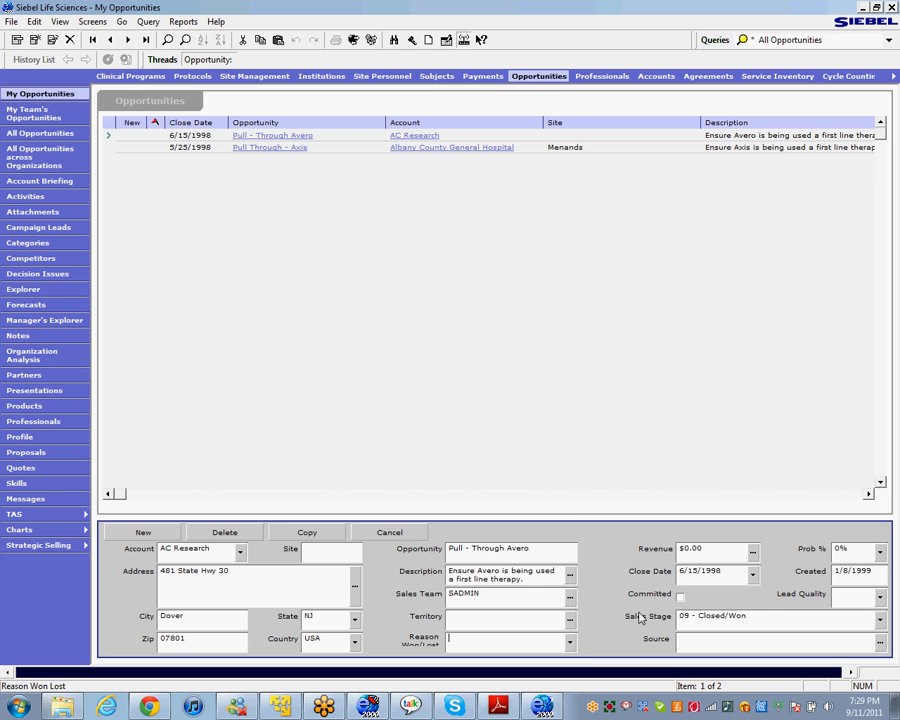
Step: View the opportunity's sales team members and the employees available to add, closing both lists without changes
click(570, 599)
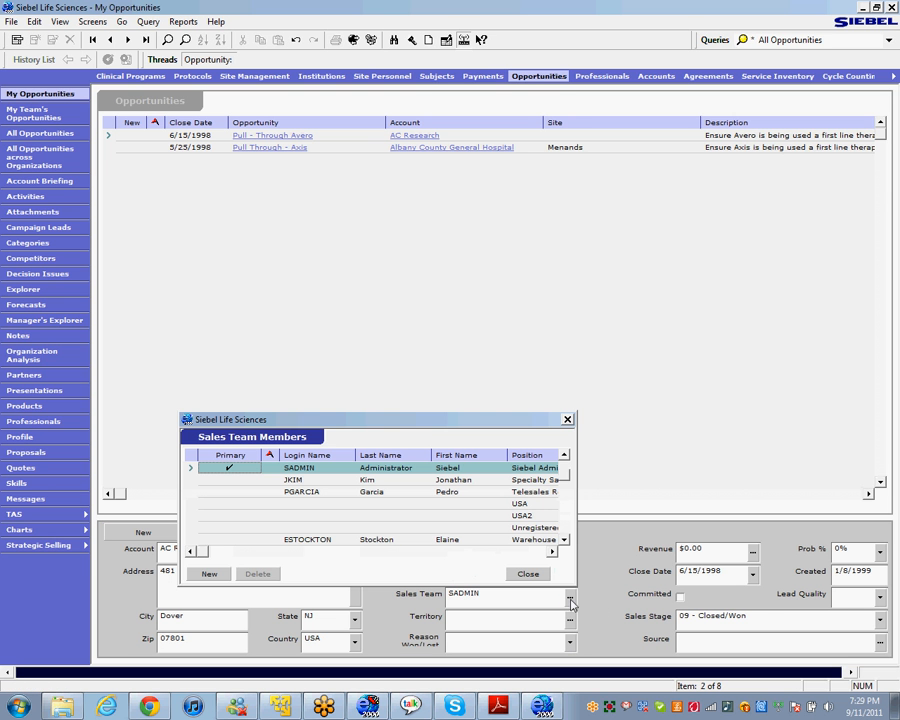
click(210, 576)
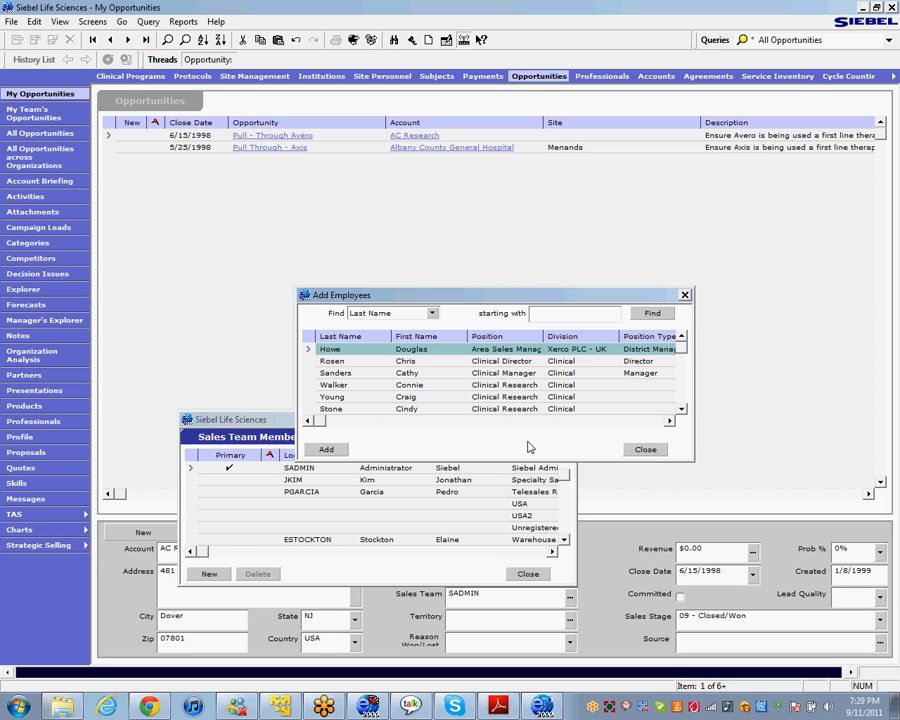
click(645, 449)
click(528, 518)
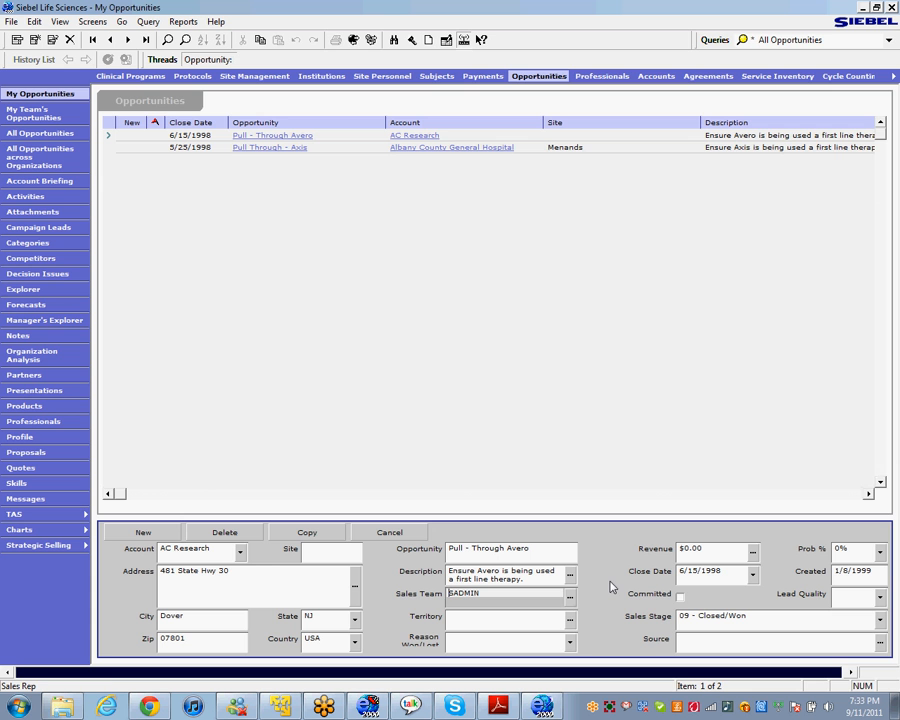
Step: Examine the available and displayed columns of the My Professionals list, and minimize the virtual machine
click(601, 76)
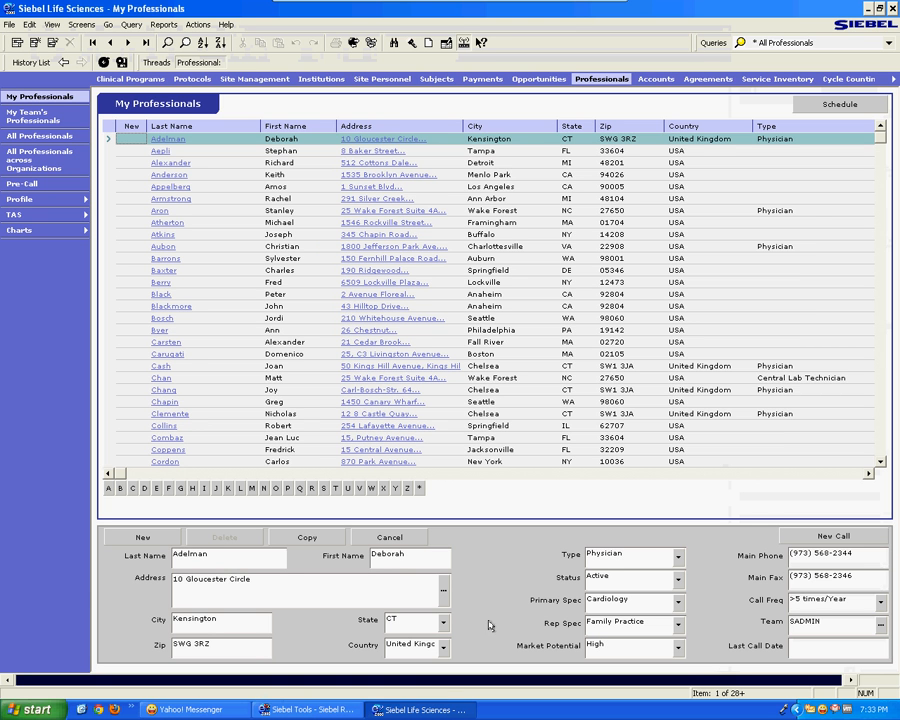
right_click(298, 113)
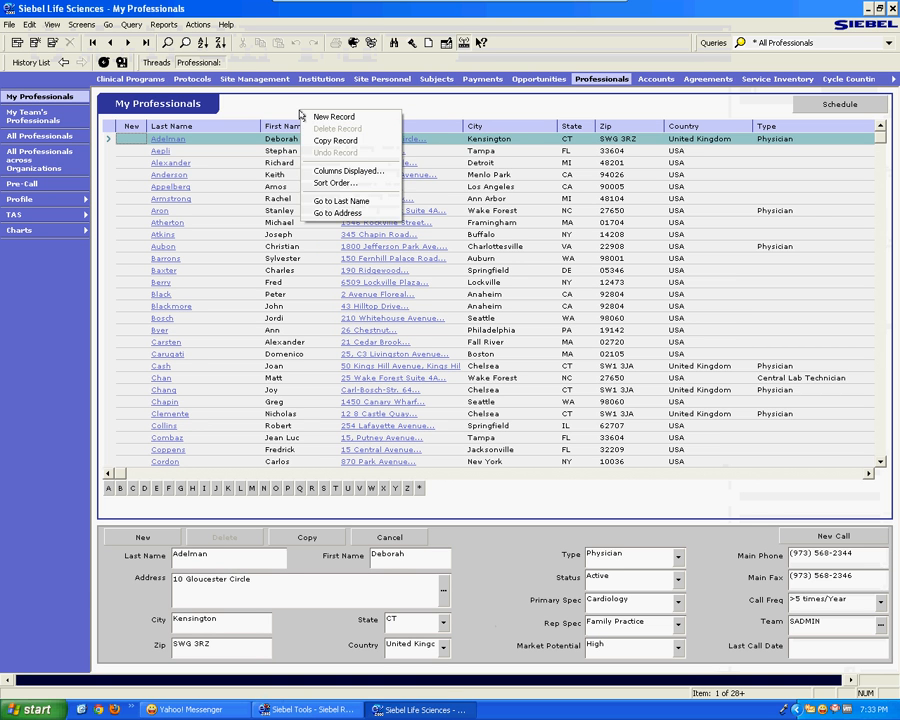
click(324, 170)
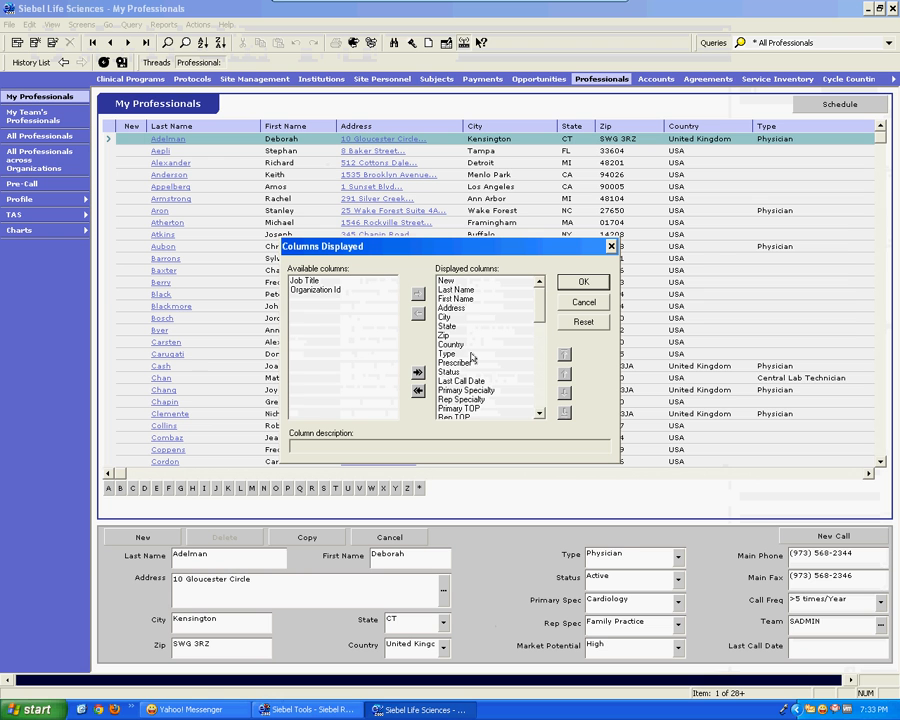
click(540, 405)
click(540, 405)
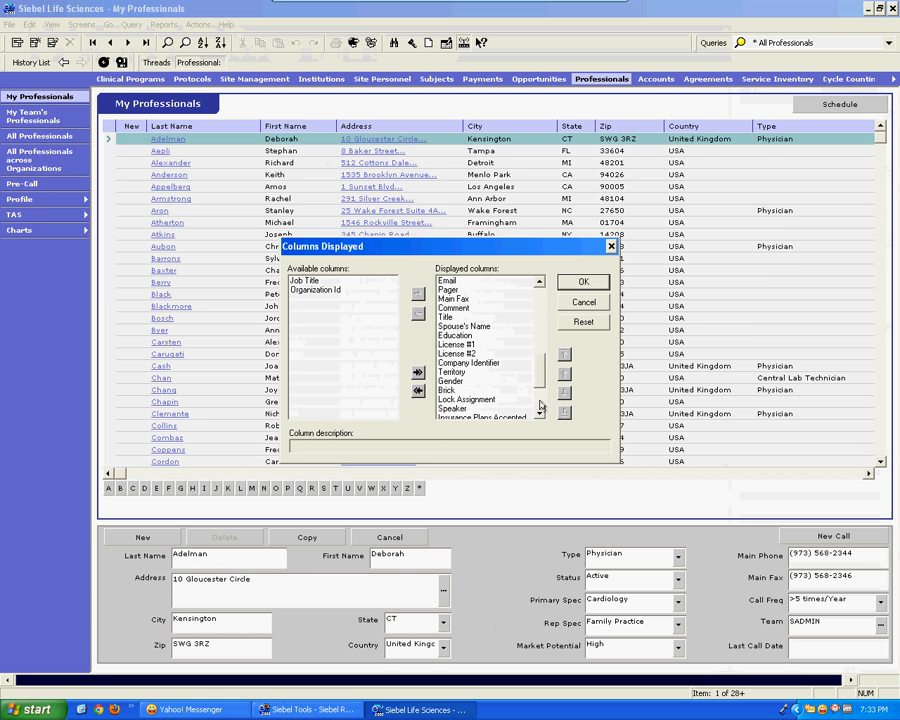
click(540, 406)
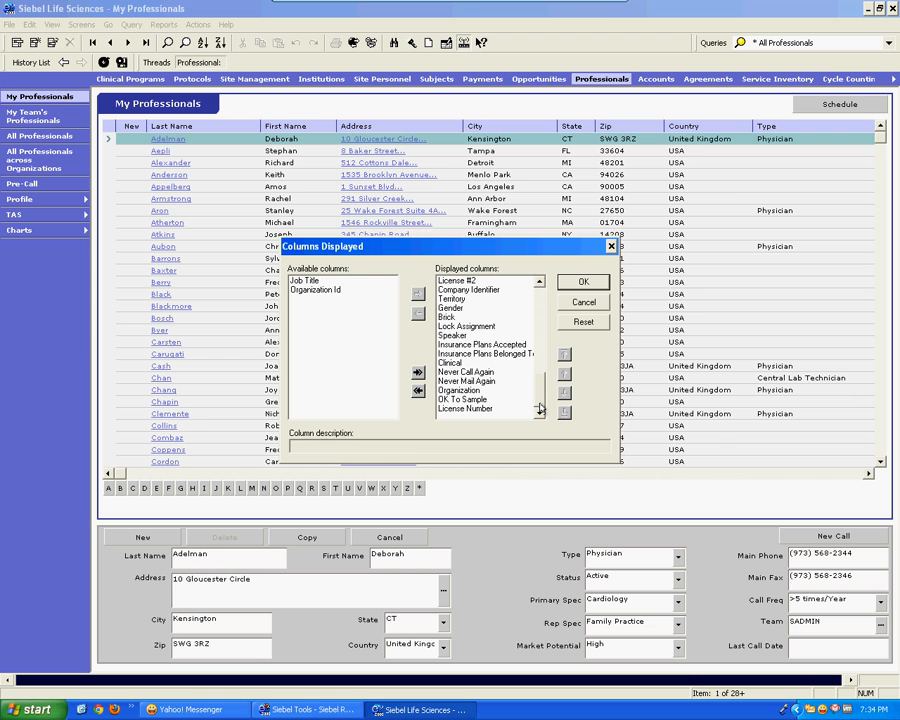
mouse_move(415, 8)
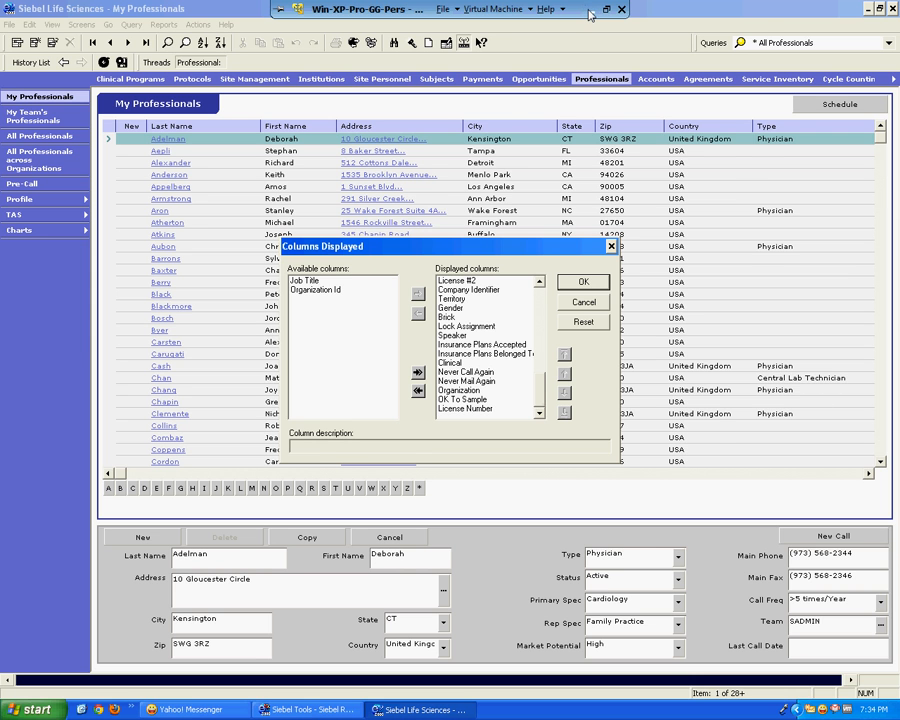
click(591, 13)
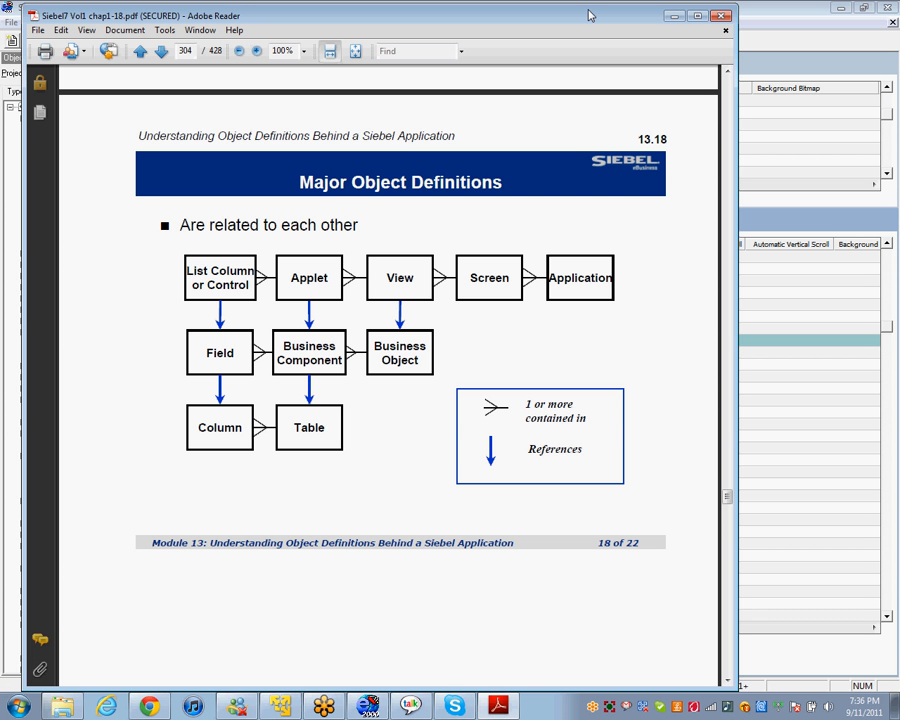
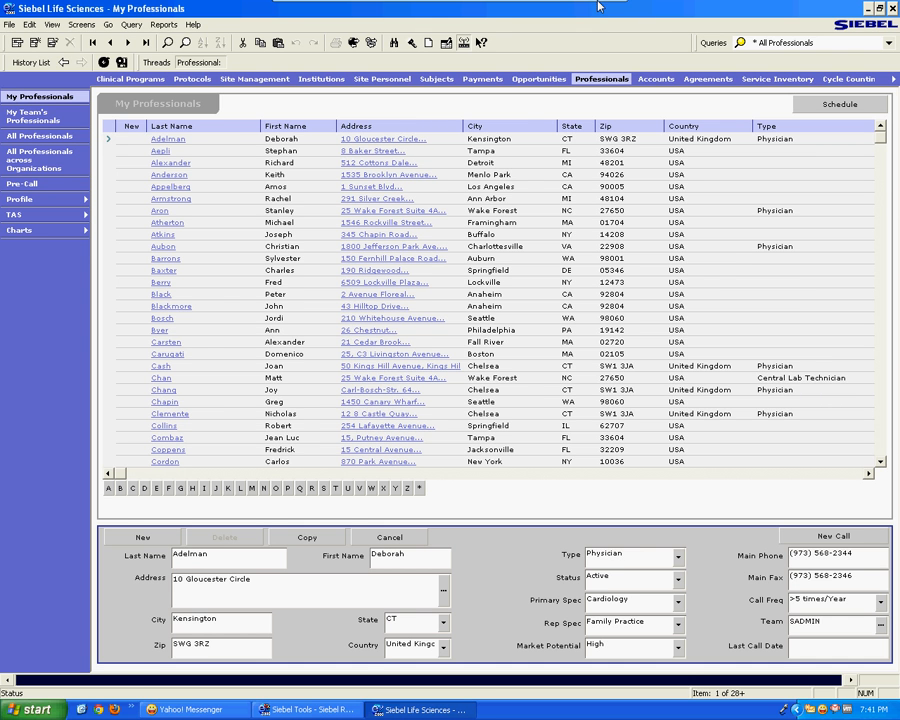
Step: Switch to Siebel Tools and back to the My Professionals view of Siebel Life Sciences in the virtual machine
key(alt+Tab)
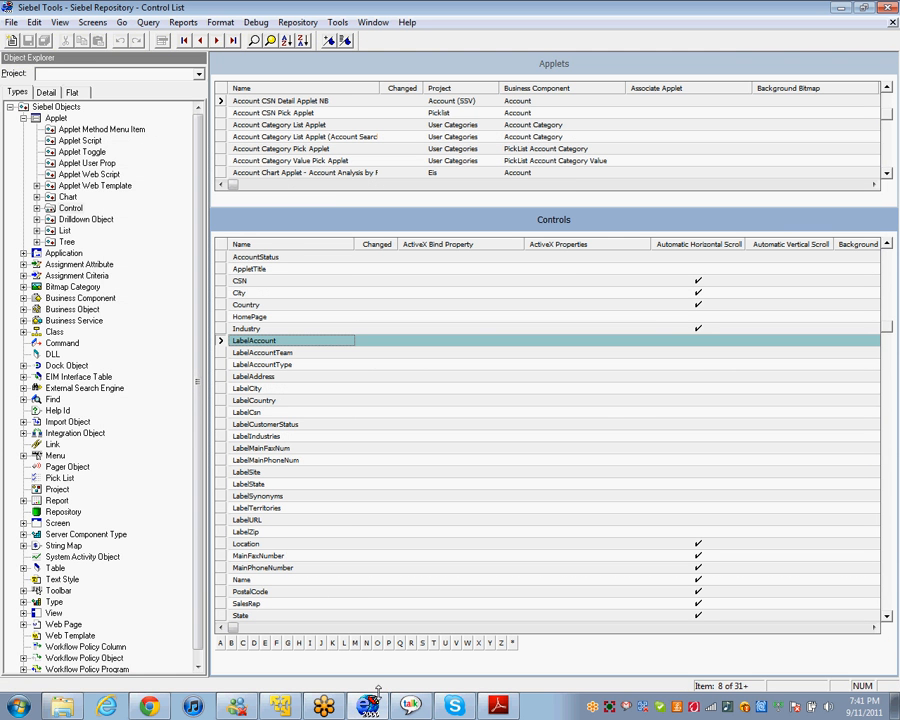
click(280, 706)
click(300, 709)
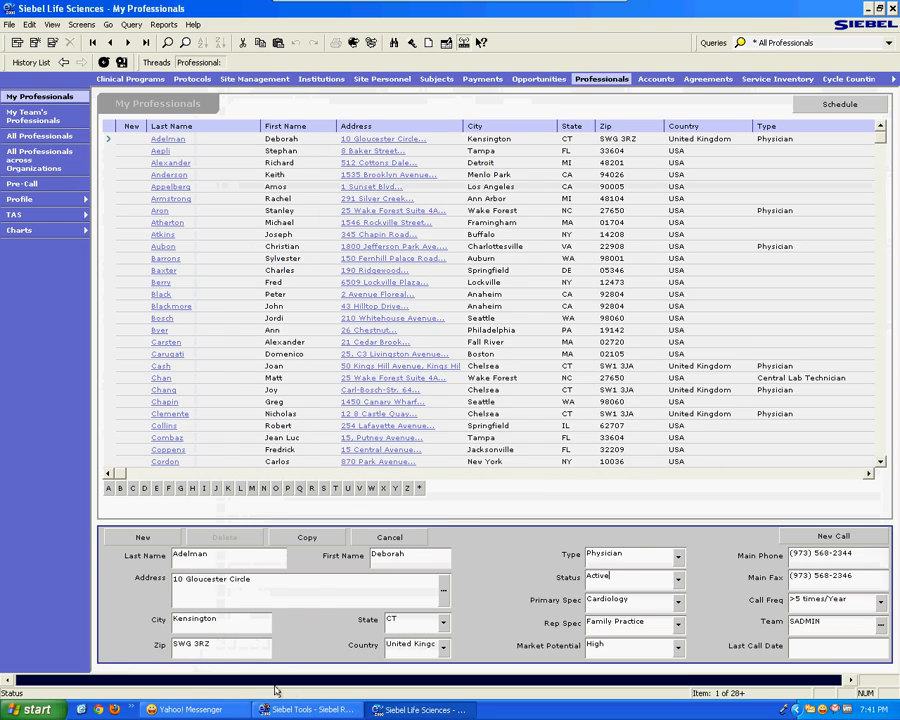
click(418, 709)
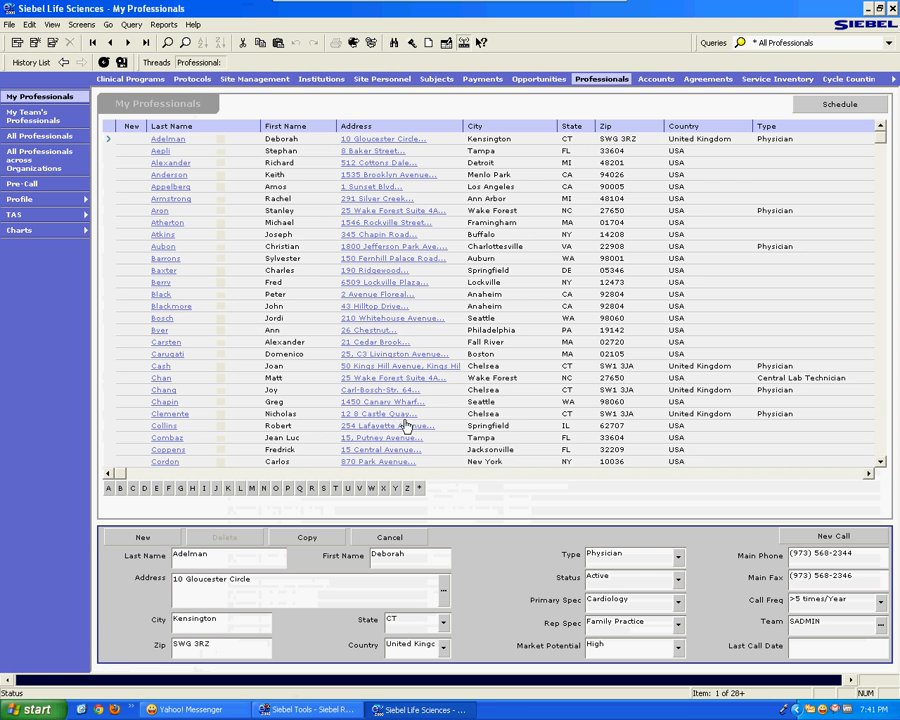
Step: Inspect the About View details of the My Professionals list for its screen, view, business object, applets and business components
click(185, 107)
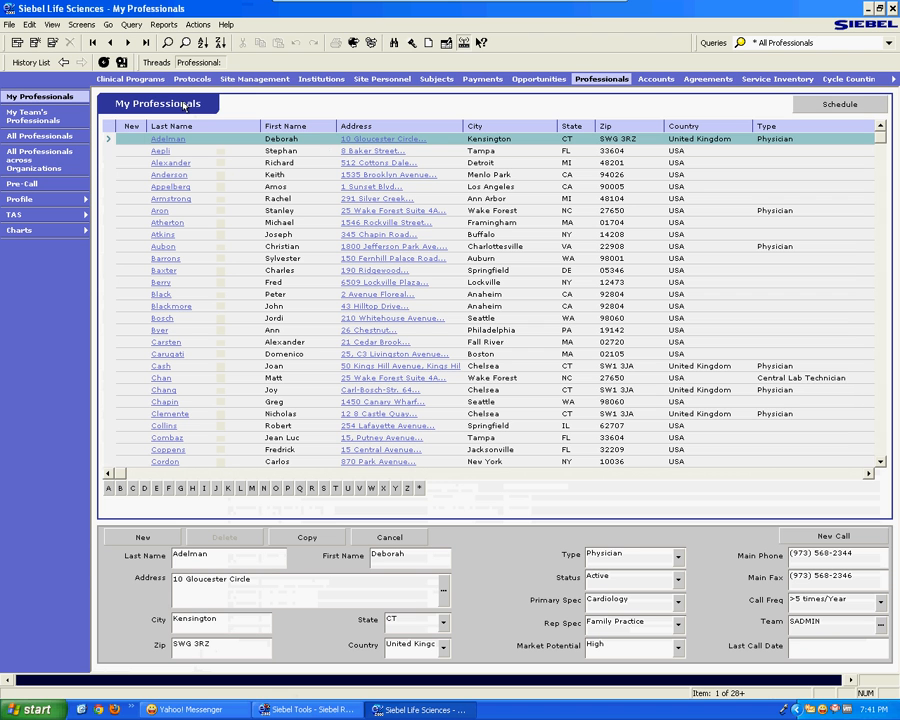
click(226, 24)
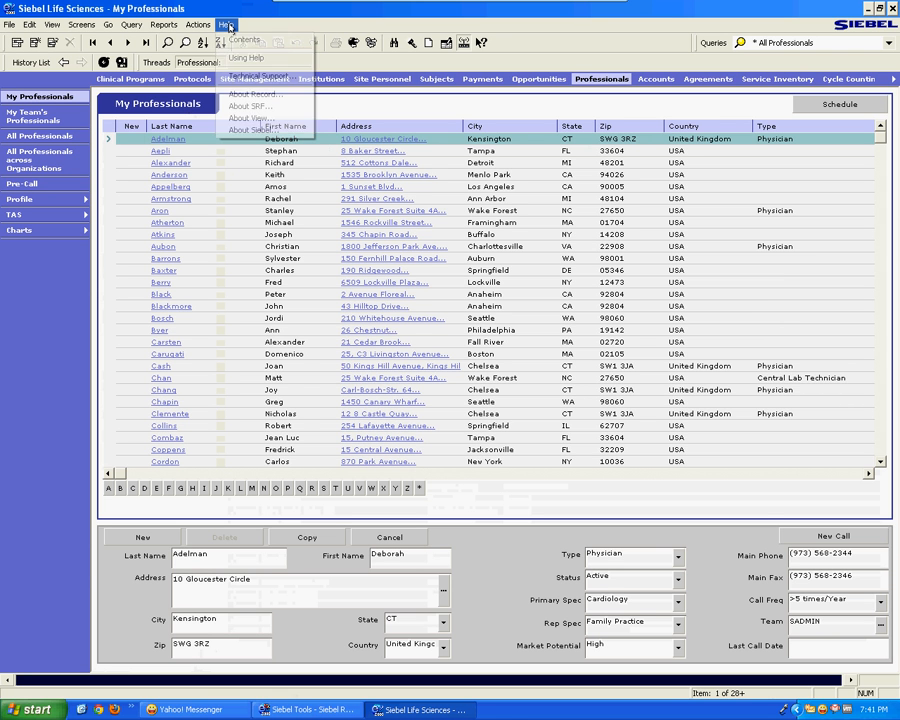
click(240, 118)
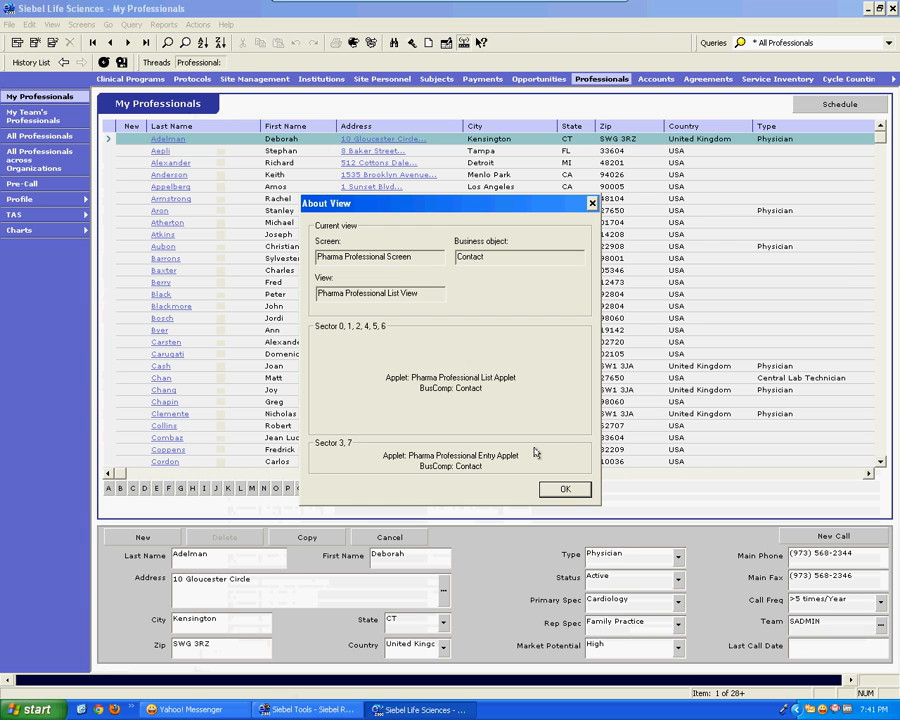
double_click(426, 296)
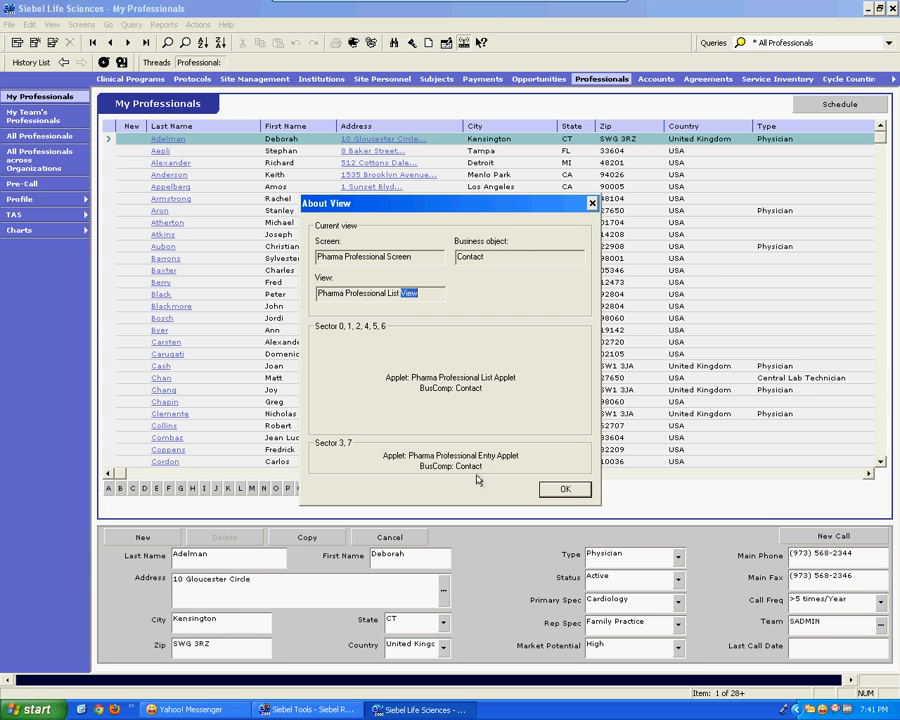
click(559, 489)
mouse_move(383, 5)
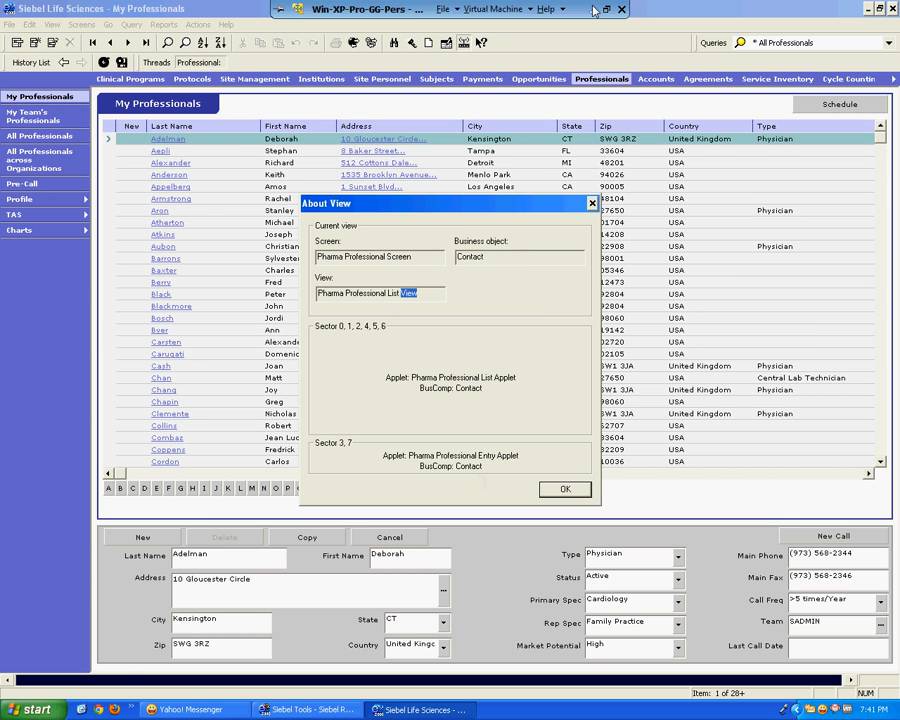
Step: Minimize the virtual machine and examine the Control, Applet, Field, BC, Column and Table boxes in the Visio drawing
click(594, 10)
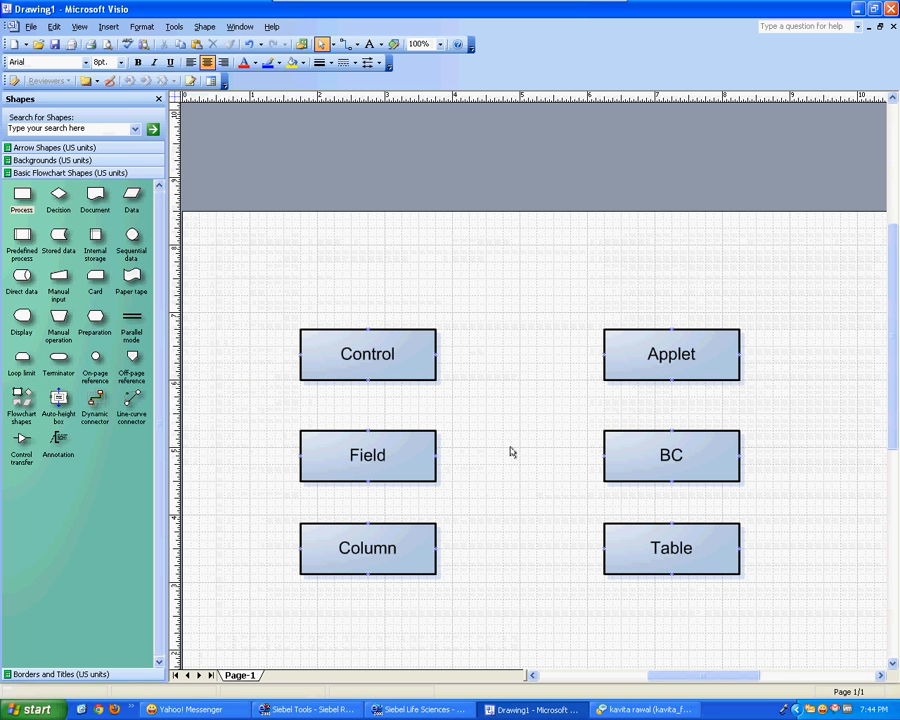
click(680, 355)
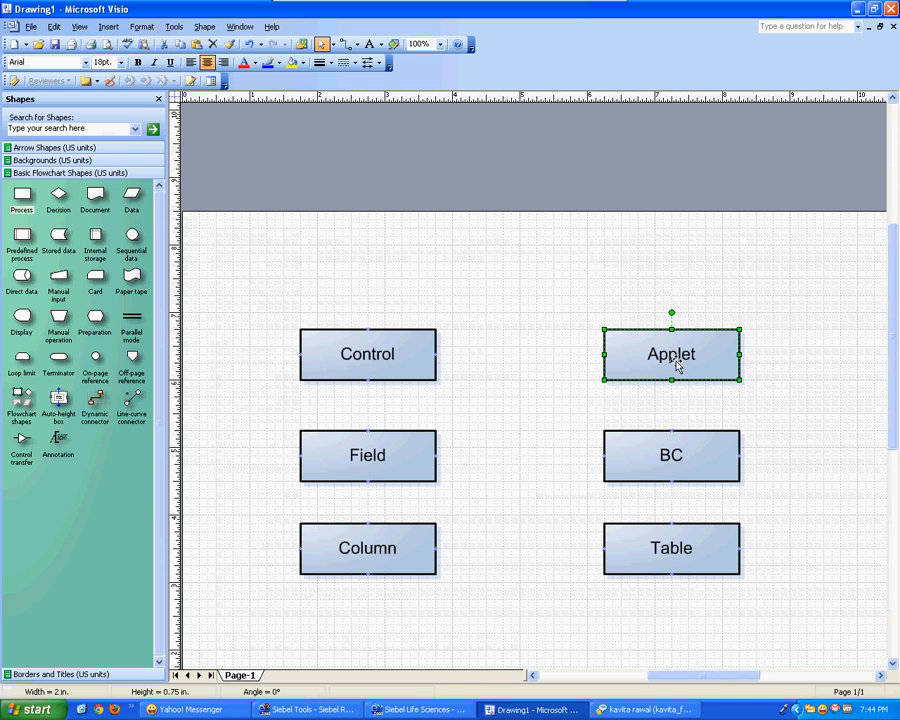
click(672, 472)
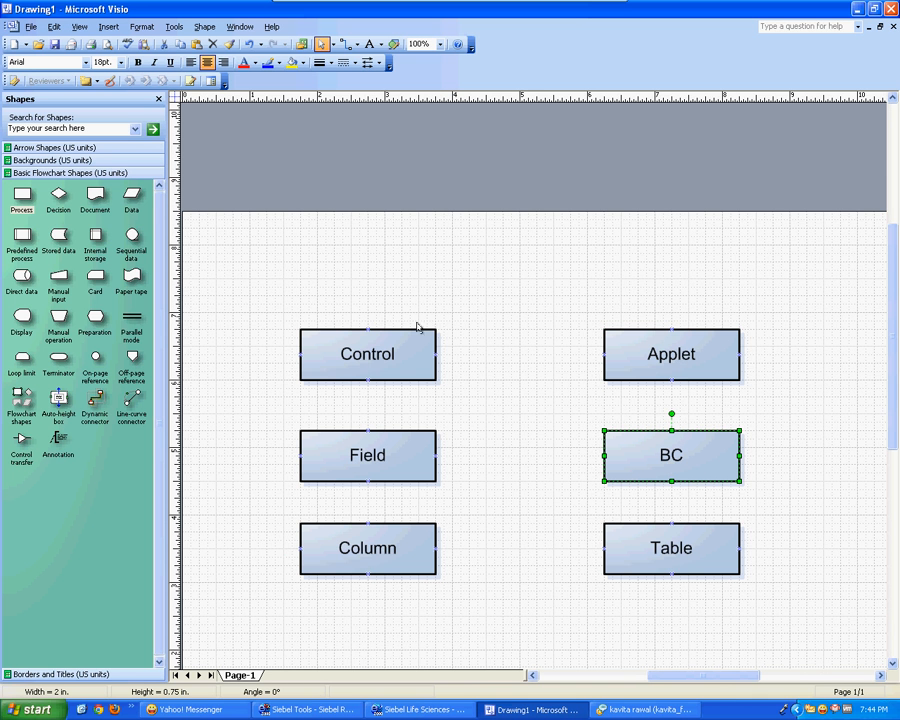
click(386, 360)
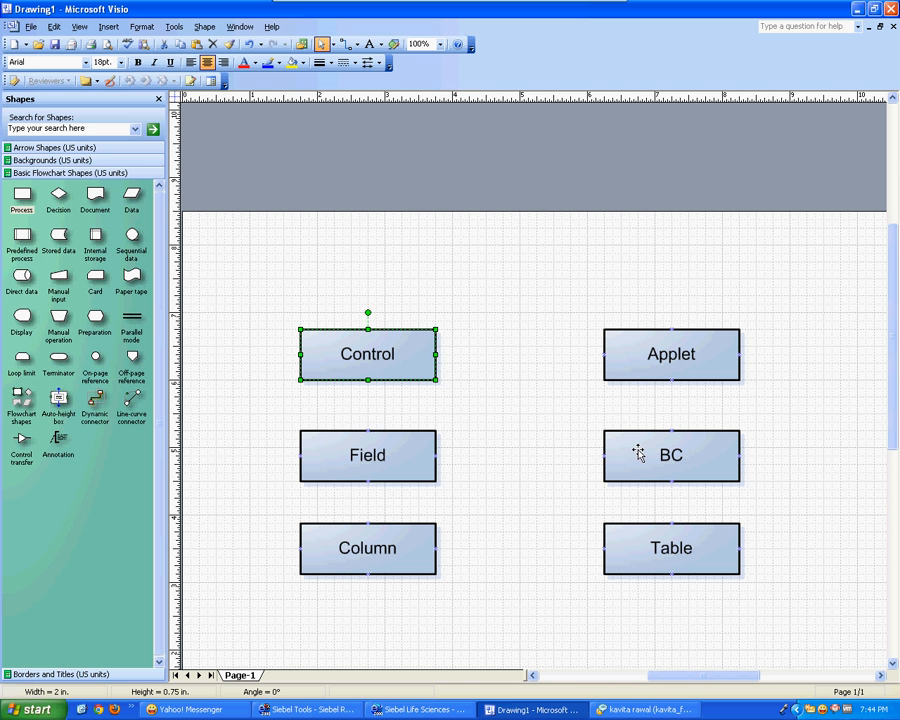
click(383, 452)
click(392, 539)
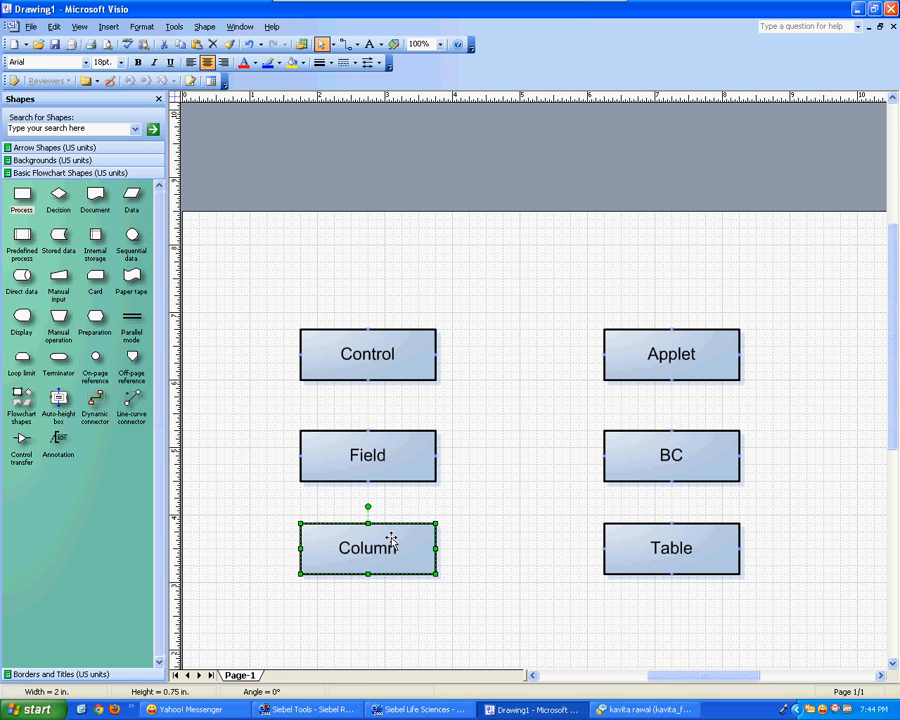
click(639, 549)
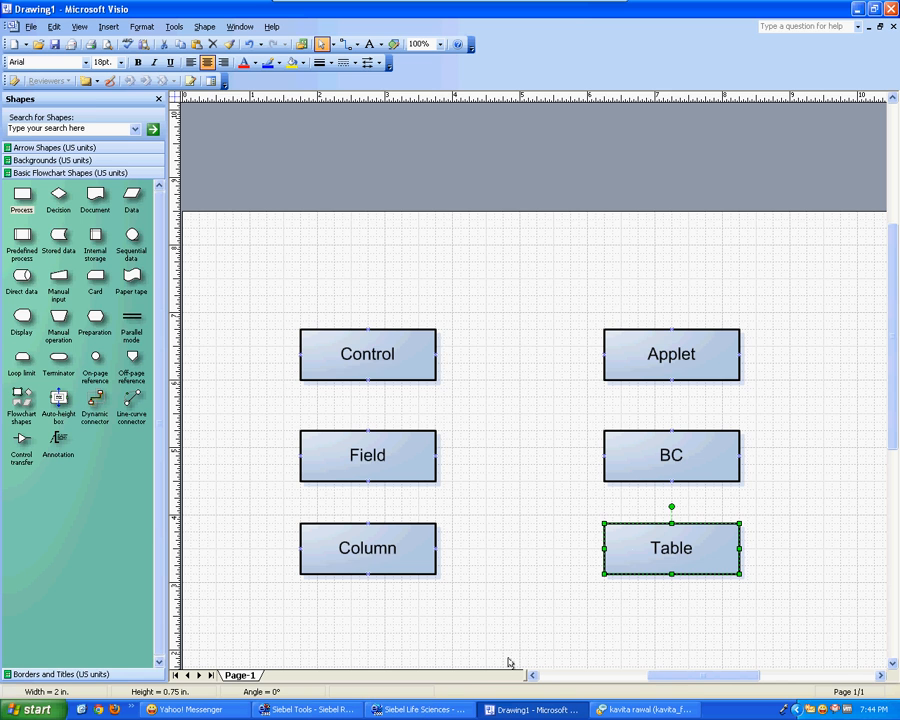
Step: Close the About View details in Siebel Life Sciences, and switch to the applet list in Siebel Tools
click(420, 709)
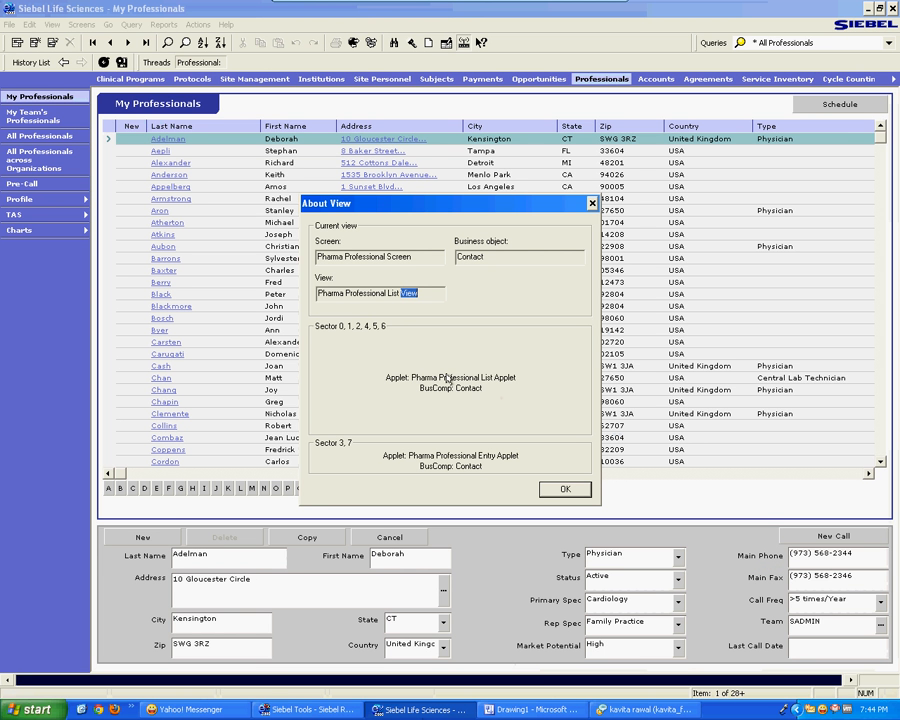
click(563, 489)
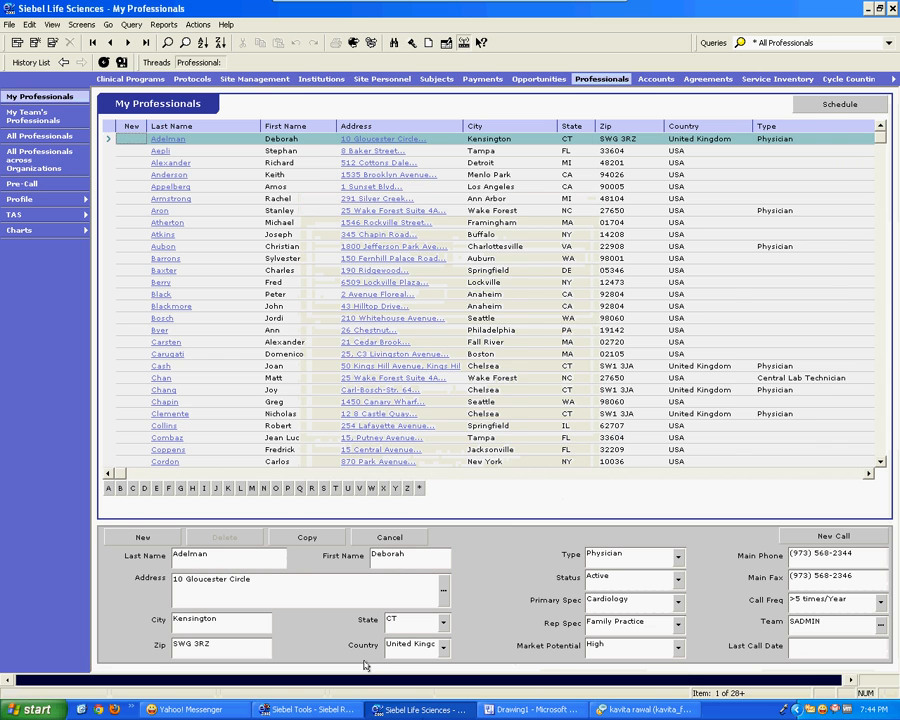
click(310, 709)
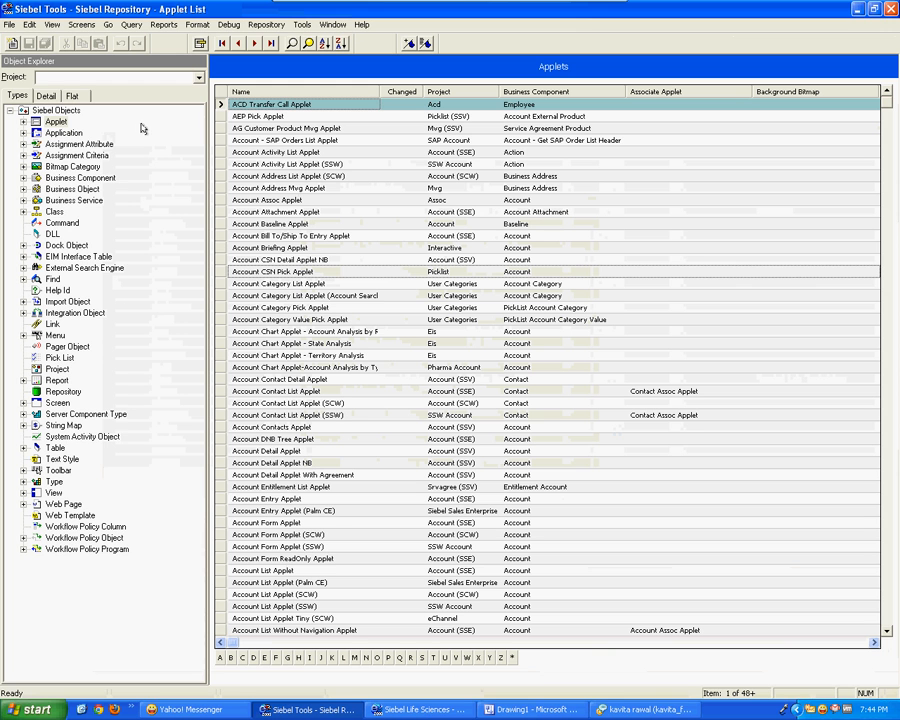
click(56, 122)
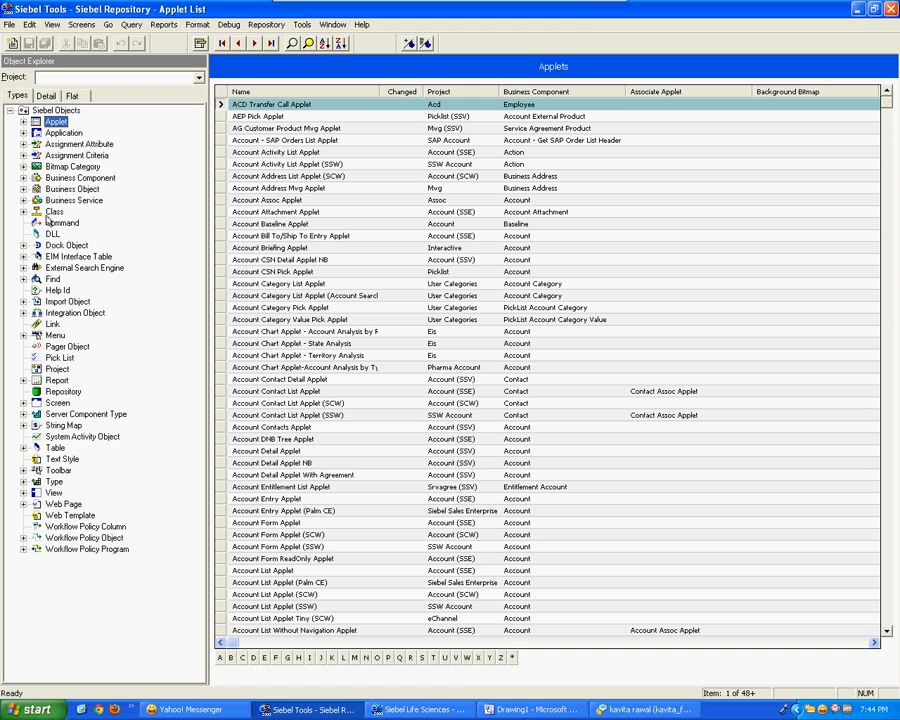
Step: Show the Properties window docked below the Object Explorer, and view the properties of AEP Pick Applet
click(51, 24)
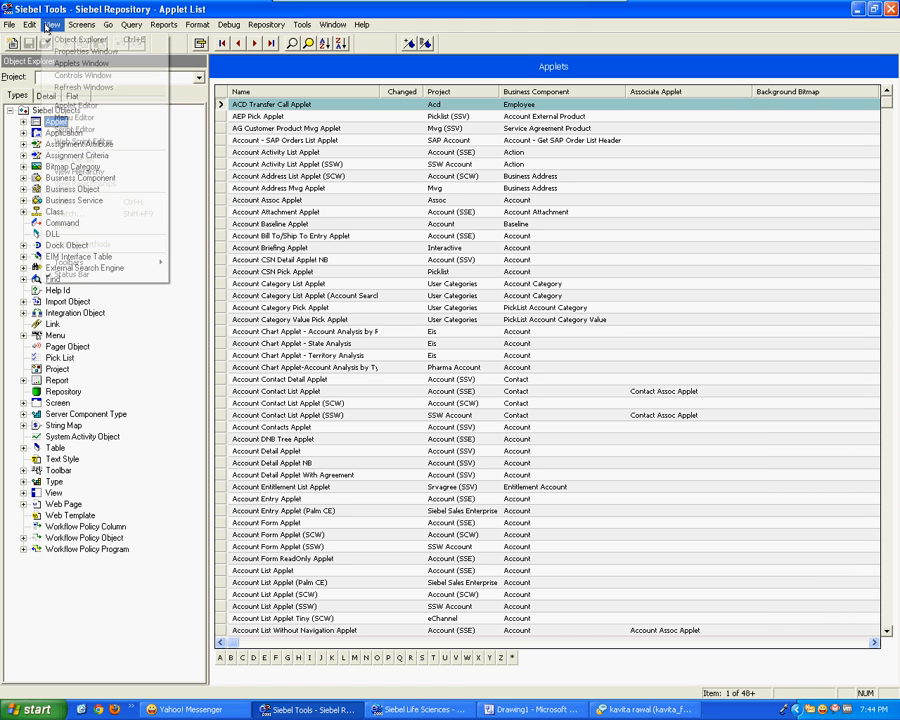
click(60, 53)
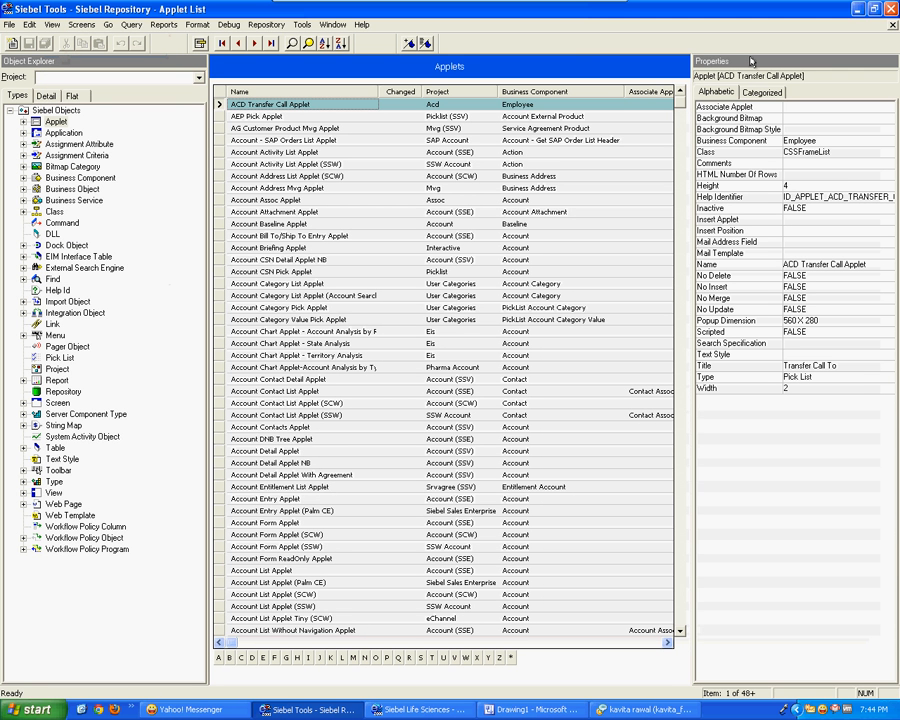
drag(751, 61, 62, 357)
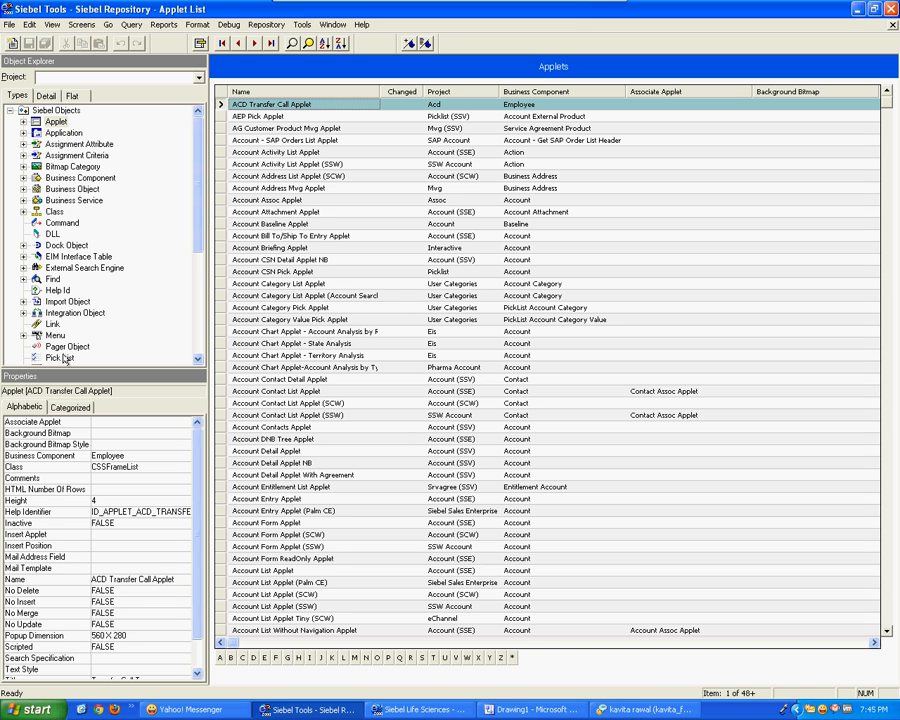
click(52, 122)
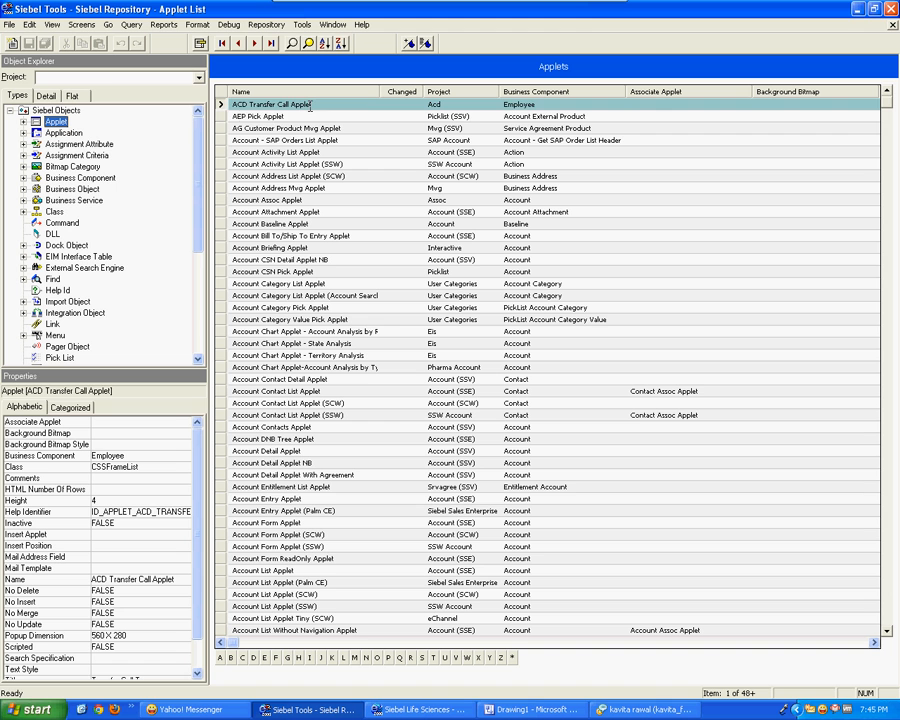
click(220, 116)
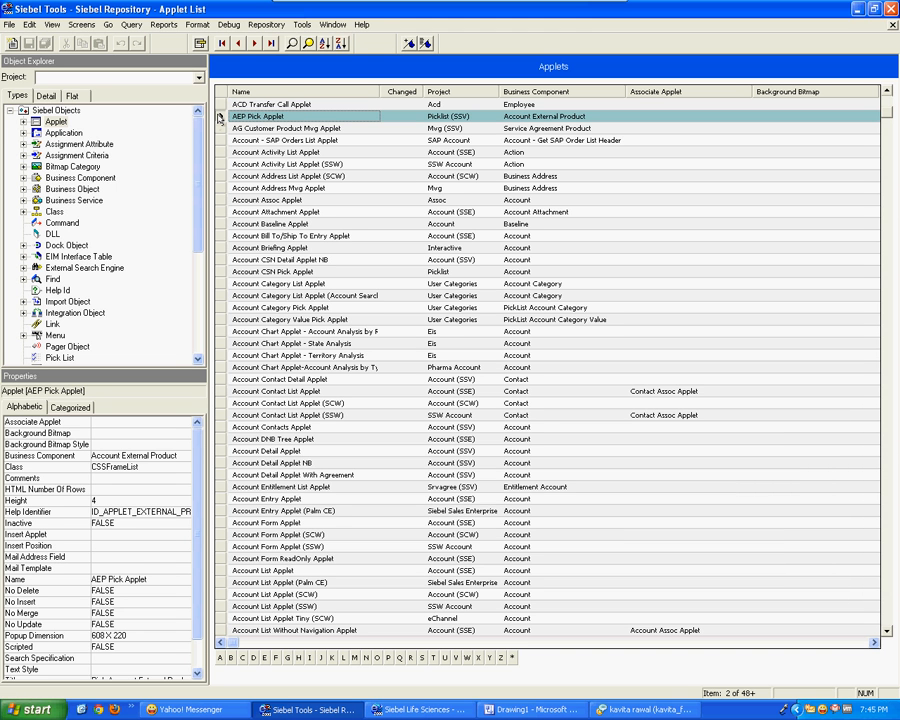
Step: Query the applets by name for "Pharma Professional Entry*"
key(ctrl+q)
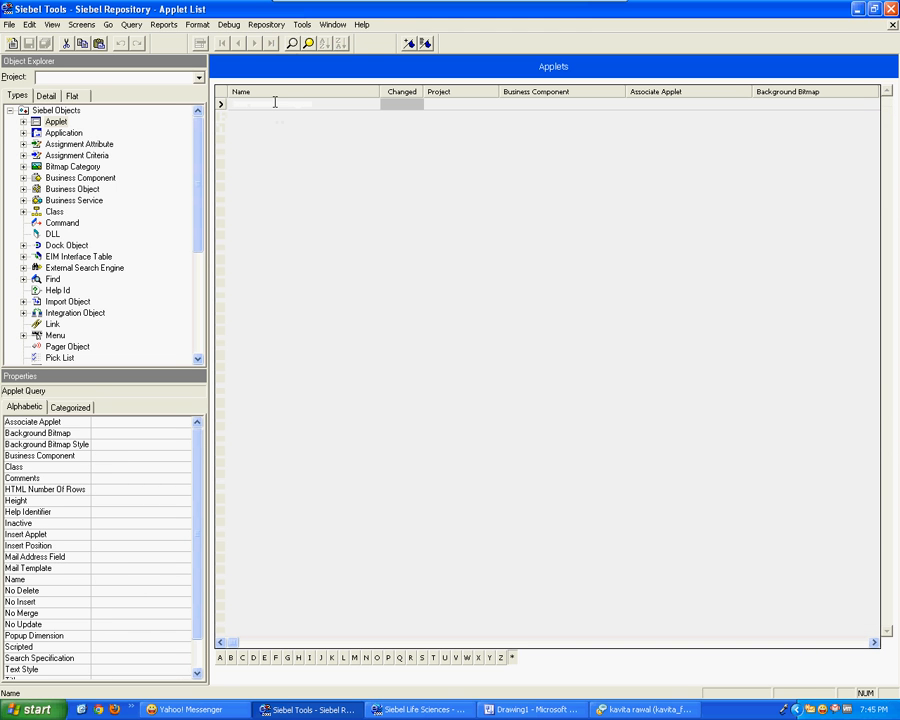
text(Pharma Professional entry*)
click(300, 104)
key(BackSpace)
text(E)
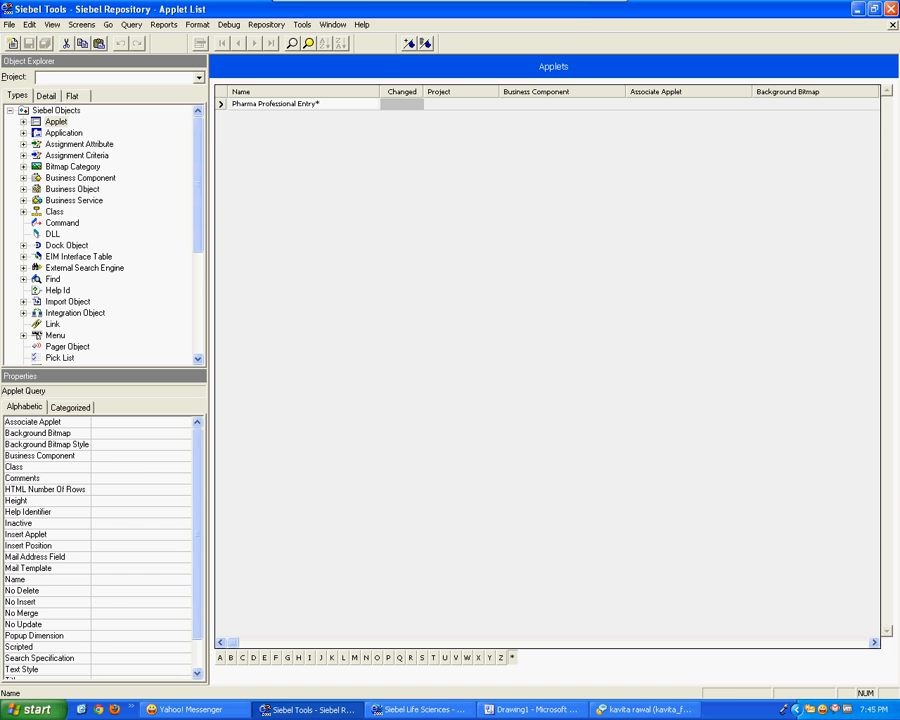
key(Return)
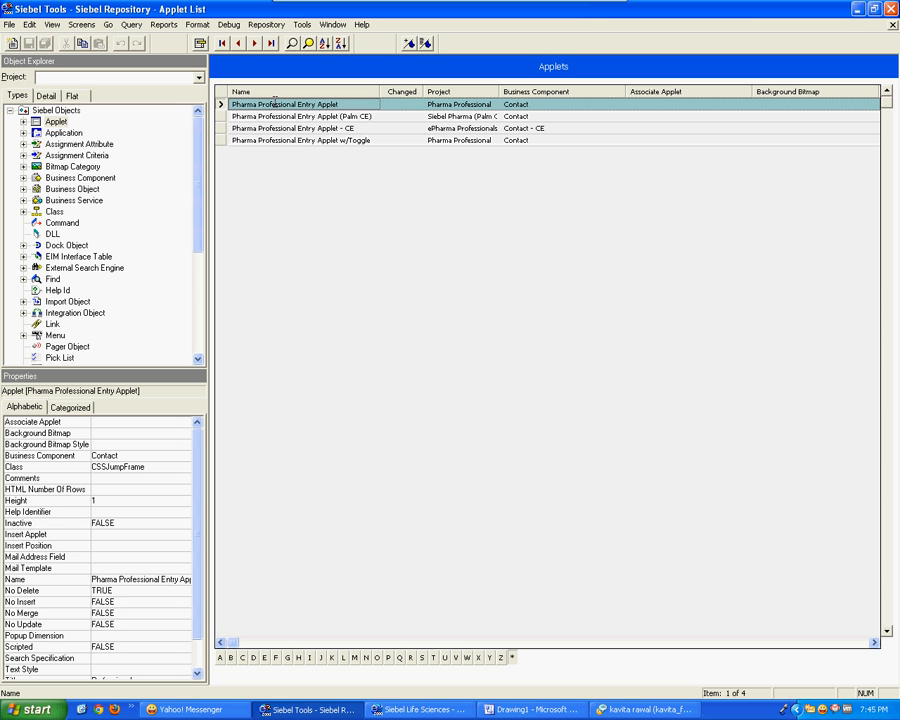
Step: Copy the name "Pharma Professional Entry Applet" and query the applets for that exact name
click(275, 103)
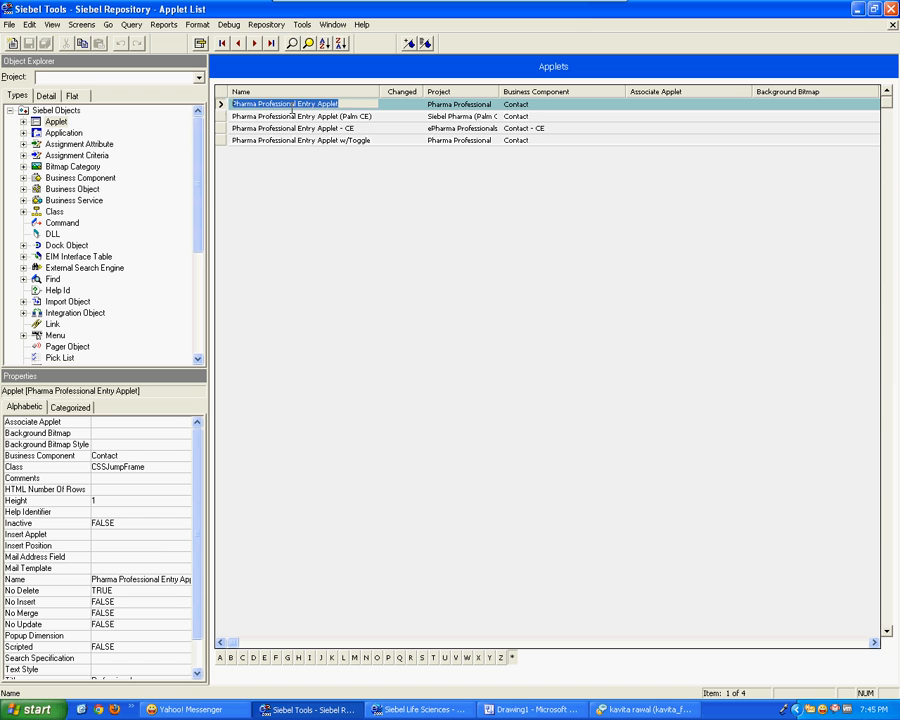
click(341, 104)
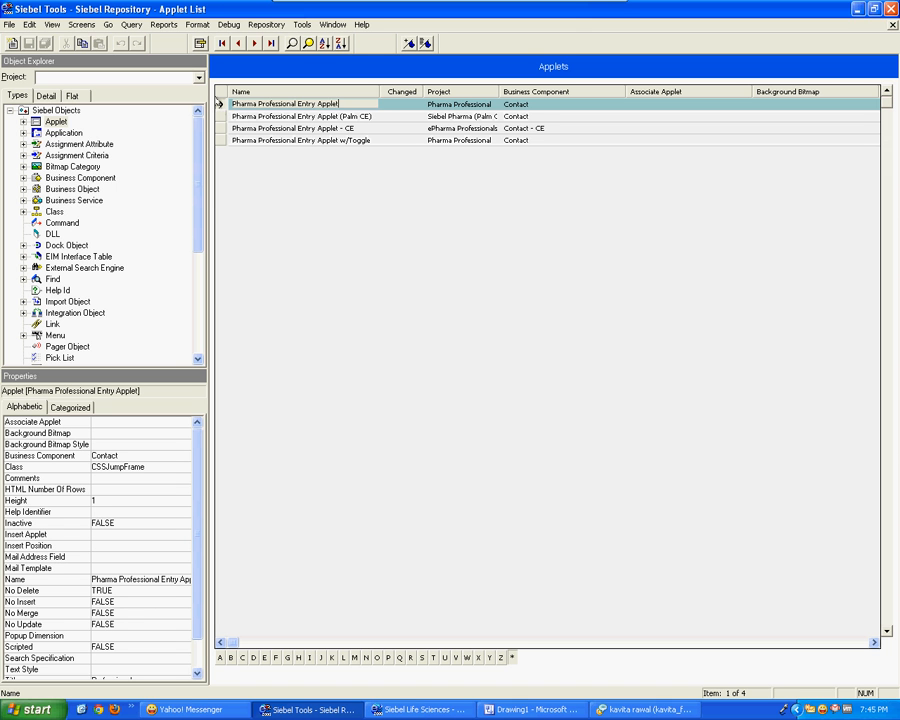
click(219, 107)
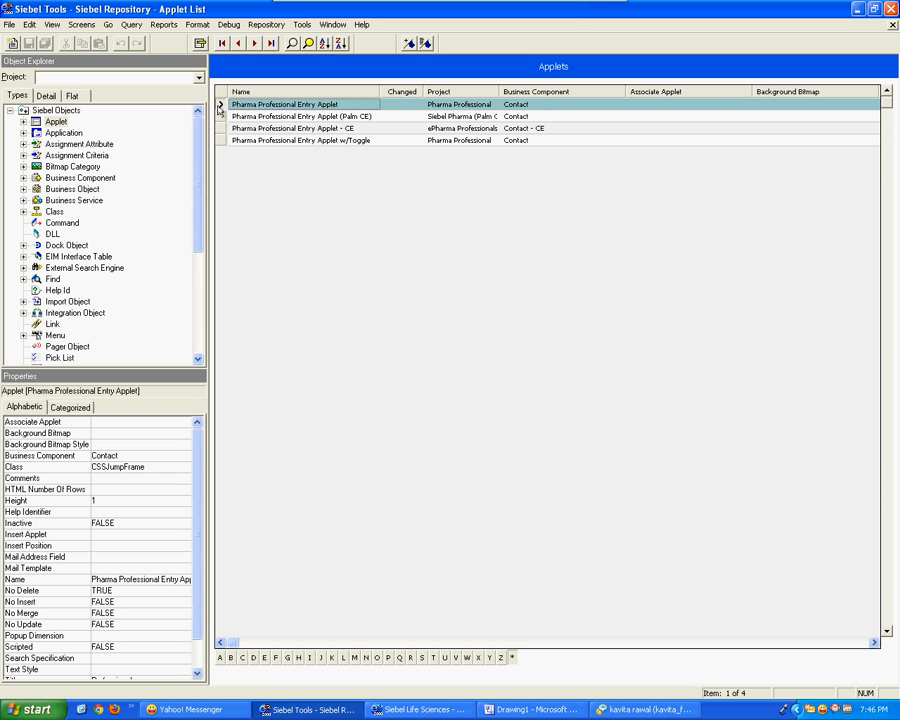
click(257, 105)
key(ctrl+c)
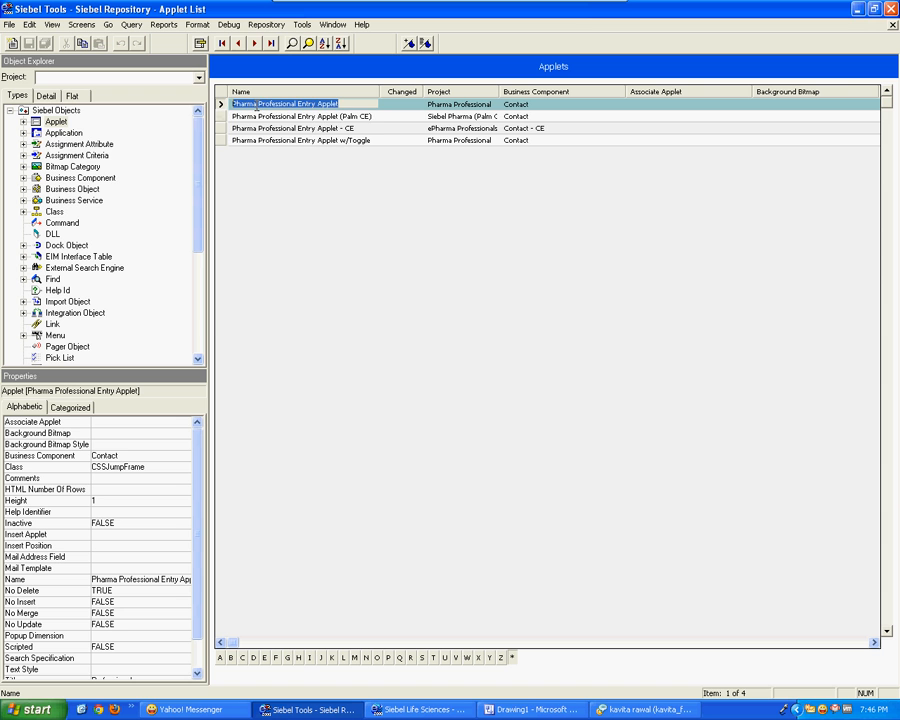
right_click(258, 105)
click(280, 125)
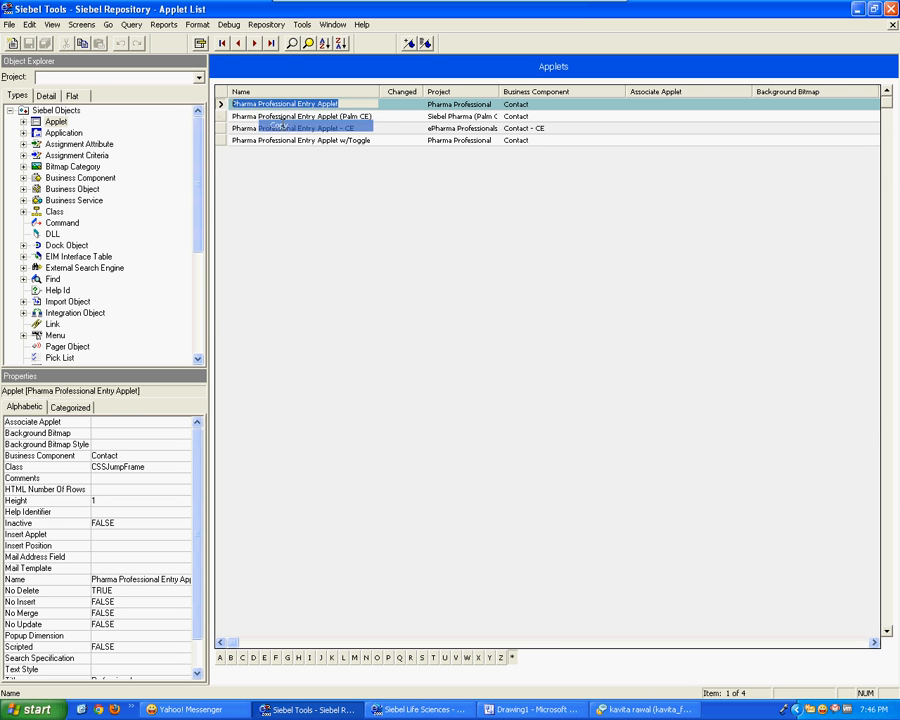
click(291, 43)
key(ctrl+v)
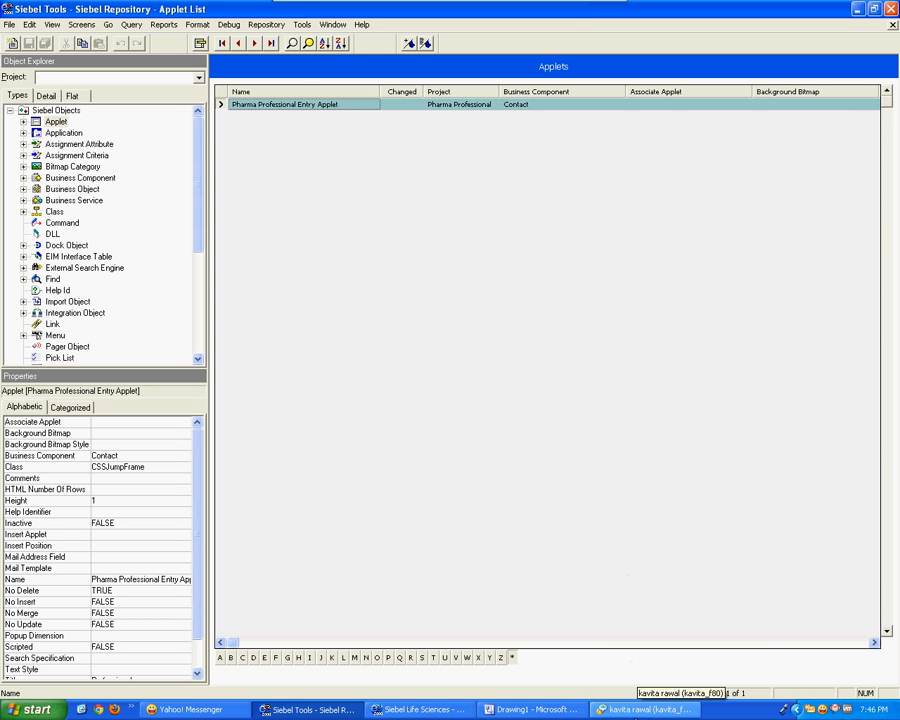
Step: Close the open chat conversation window
right_click(655, 709)
click(700, 705)
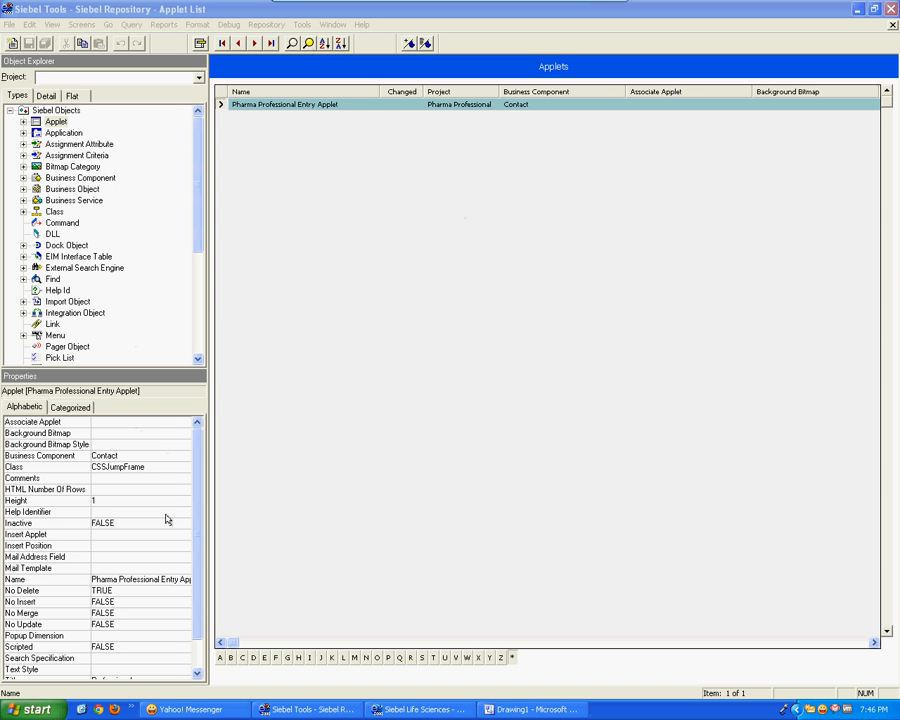
Step: Examine the property columns of Pharma Professional Entry Applet across the applet list, including class, No Delete and title
click(856, 644)
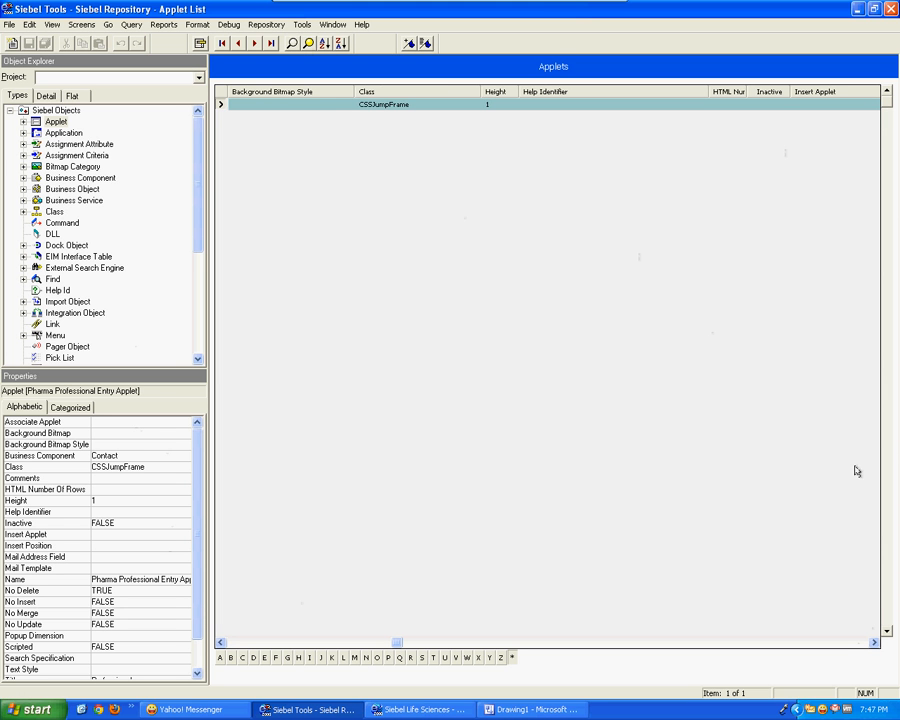
click(848, 644)
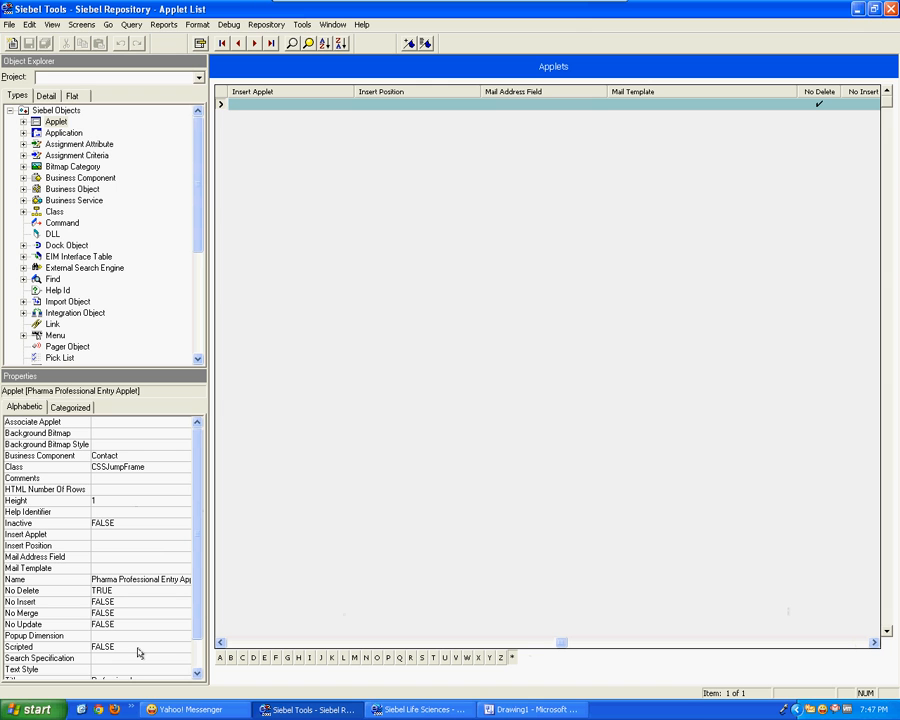
click(874, 645)
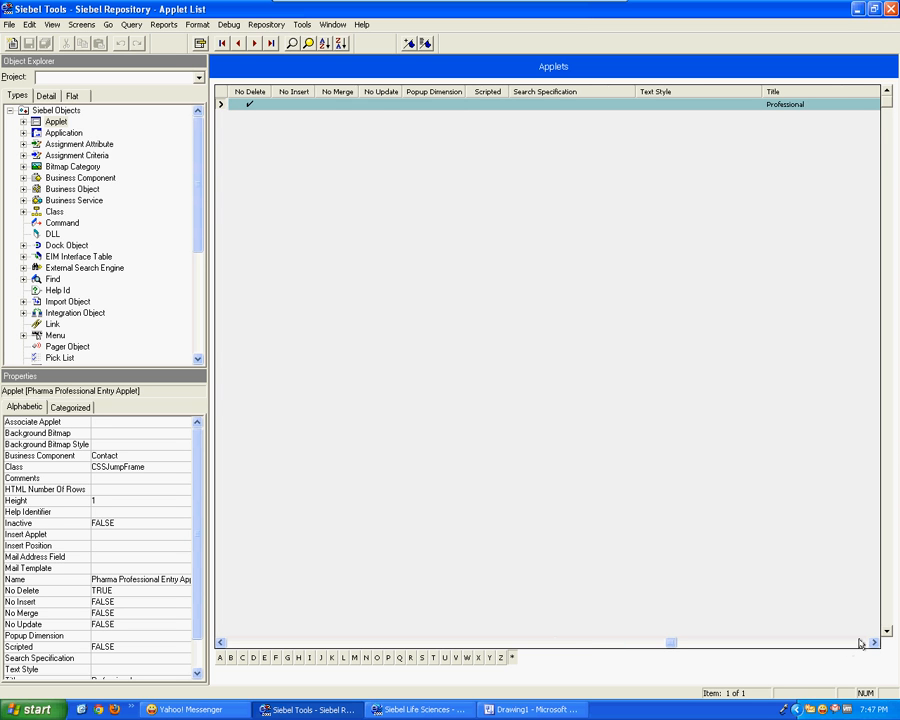
click(859, 643)
click(234, 644)
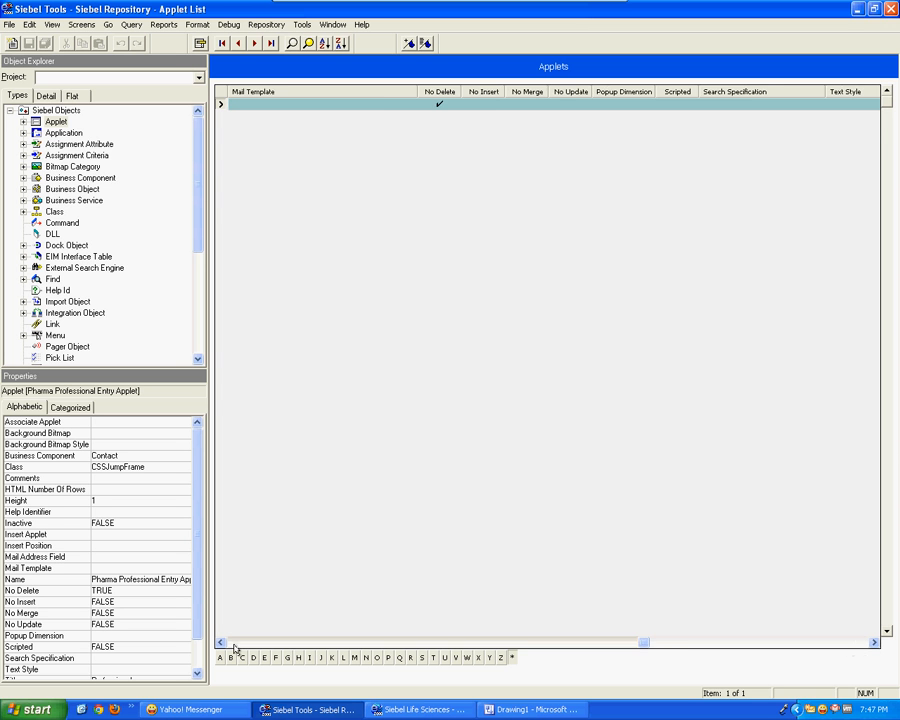
click(234, 645)
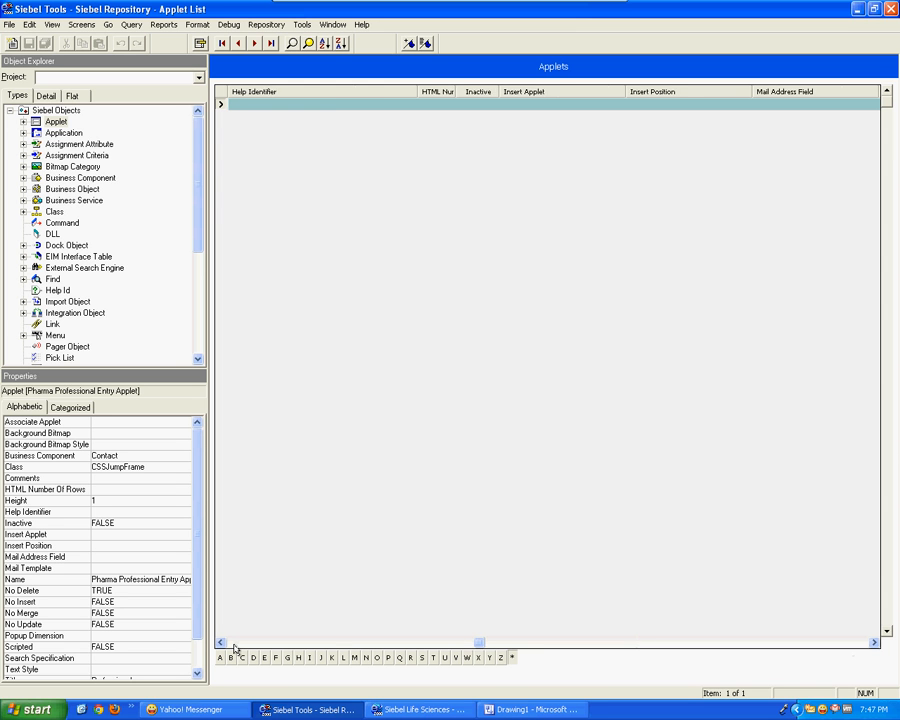
click(234, 645)
click(234, 645)
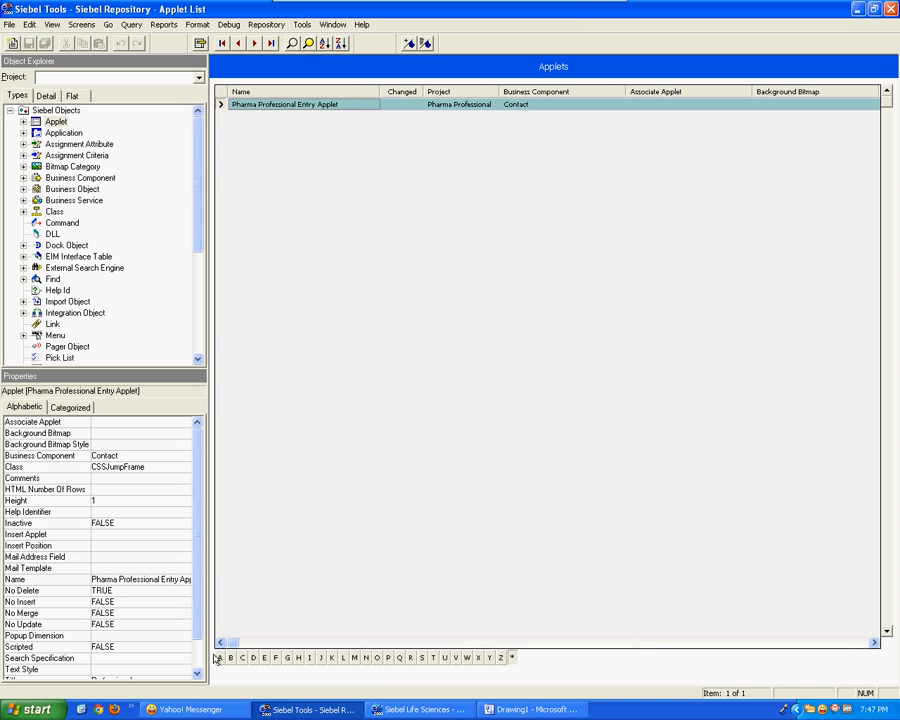
click(853, 645)
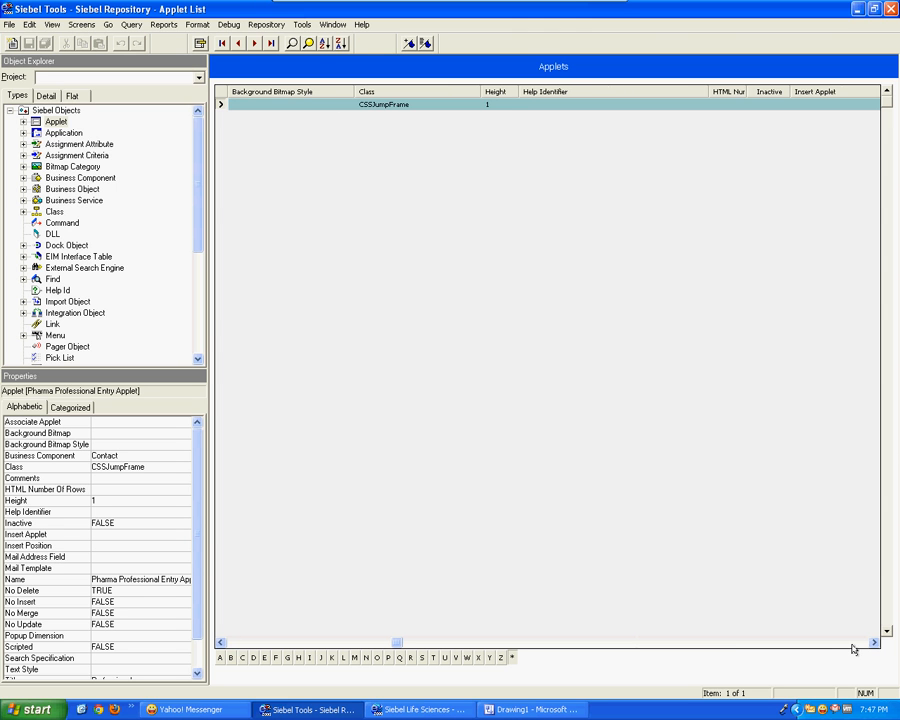
click(234, 643)
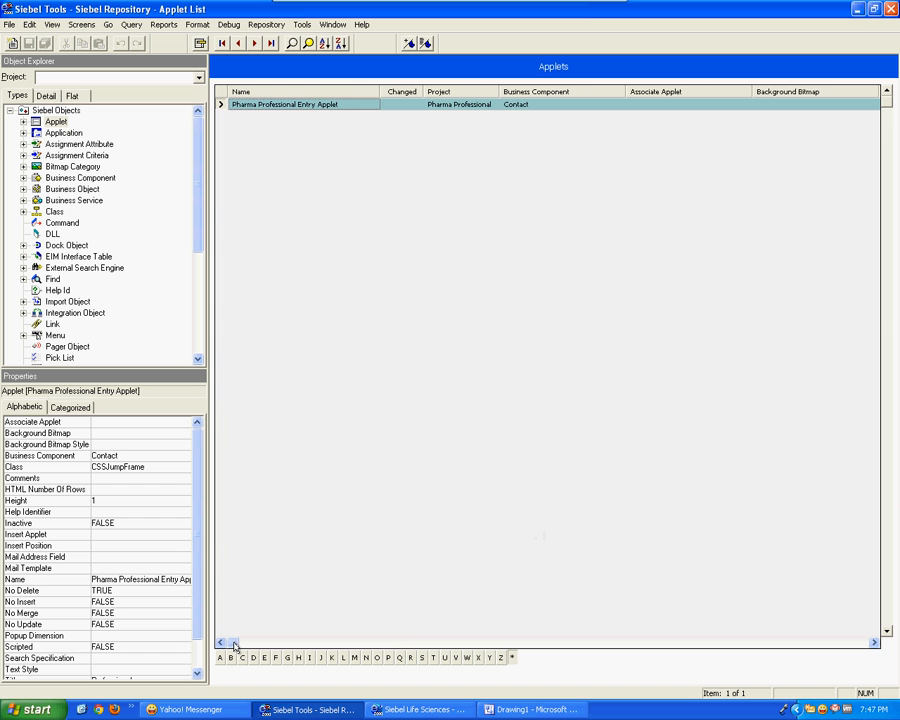
Step: Expand the Applet object type to view its child objects, and list the business components
click(23, 122)
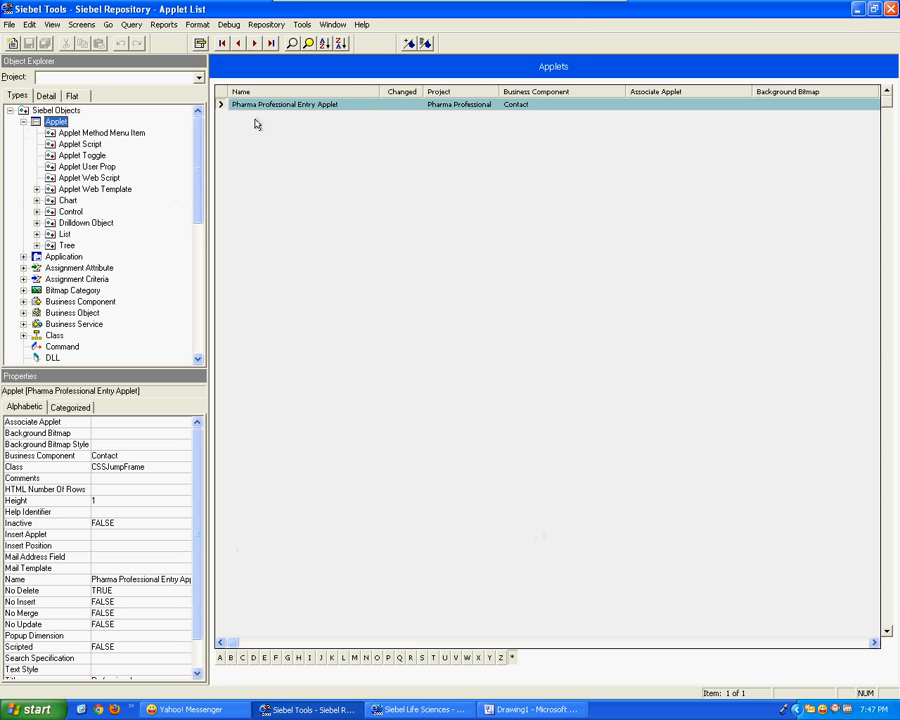
click(58, 299)
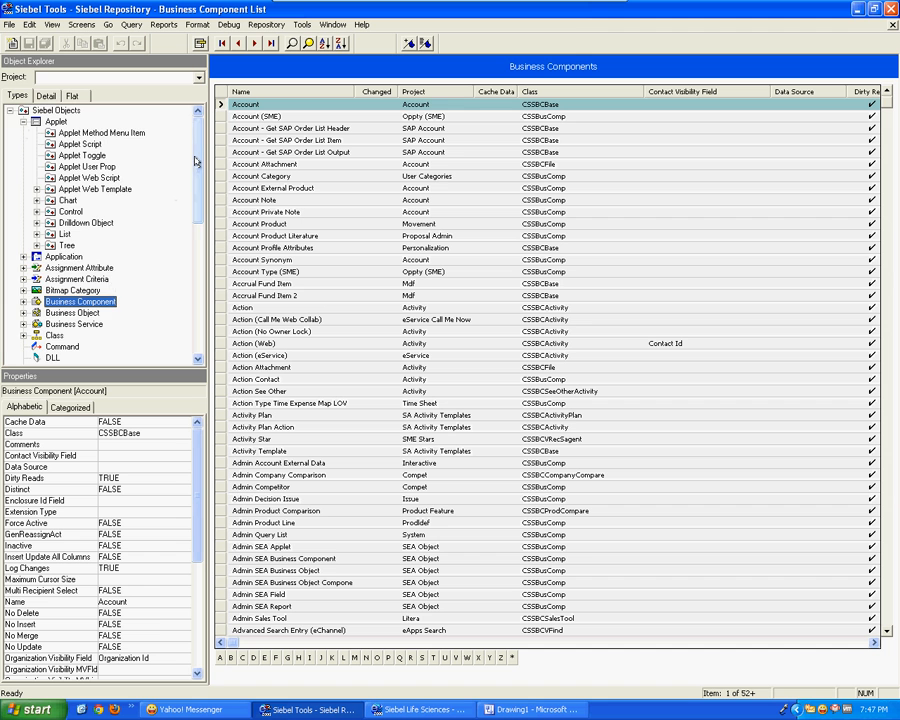
Step: List the repository's tables and return to the beginning of the object type tree
scroll(127, 285, down, 3)
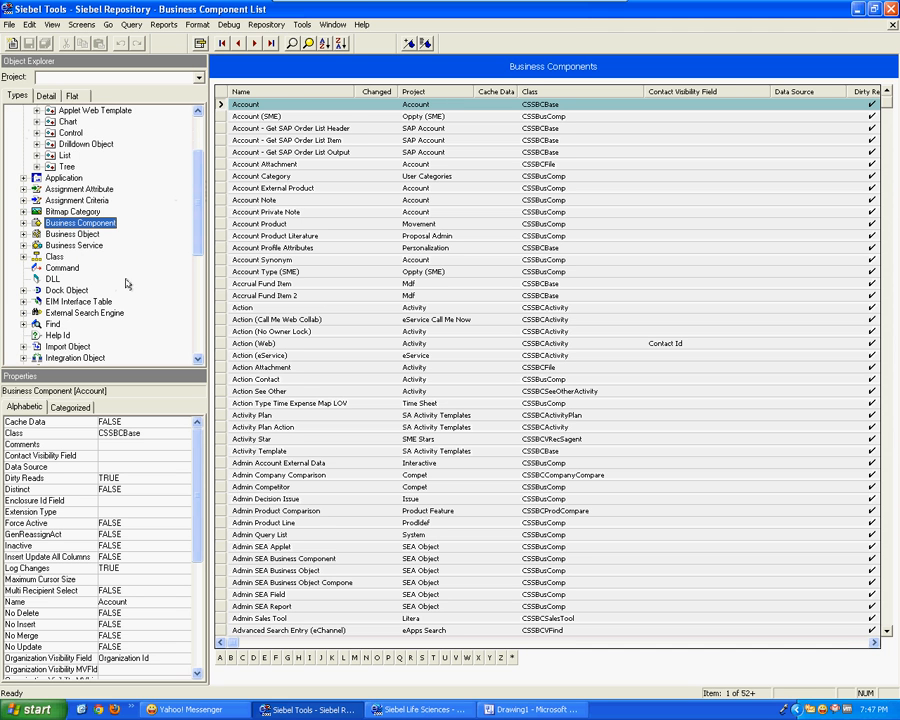
scroll(137, 231, down, 7)
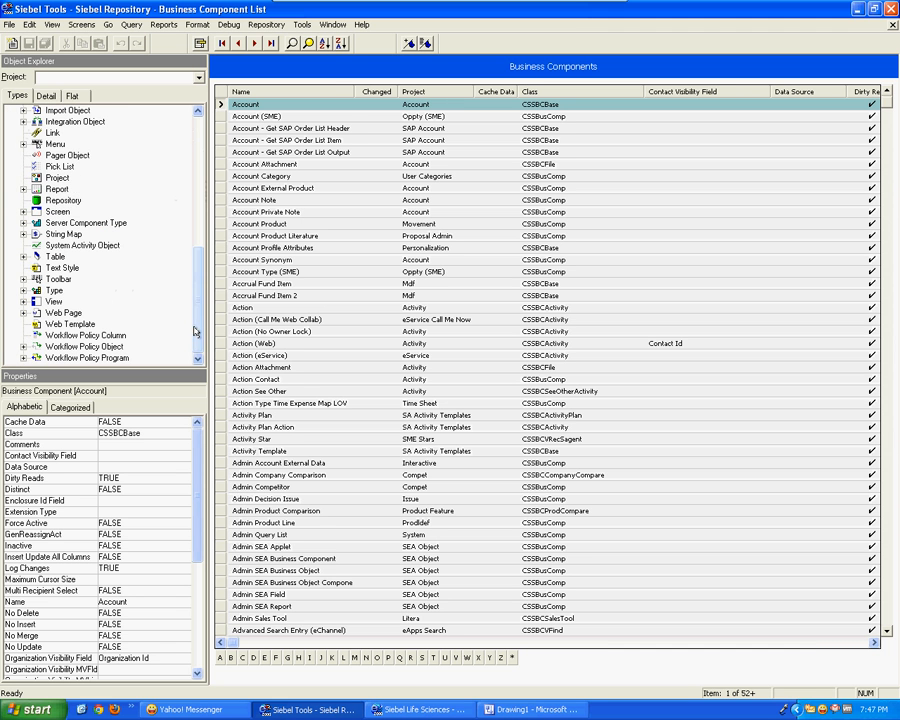
click(55, 256)
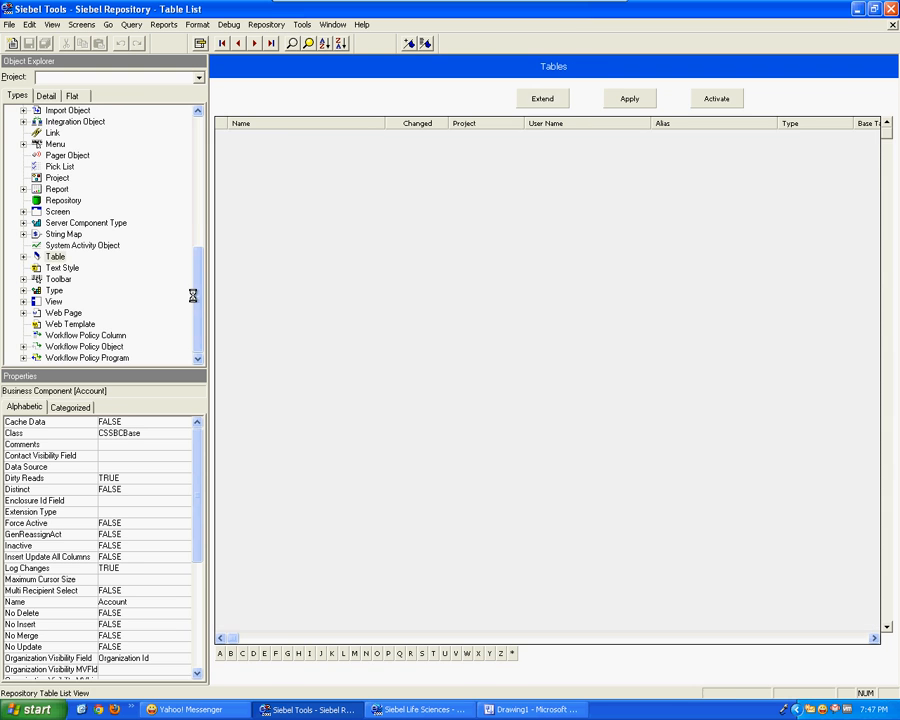
drag(194, 296, 193, 130)
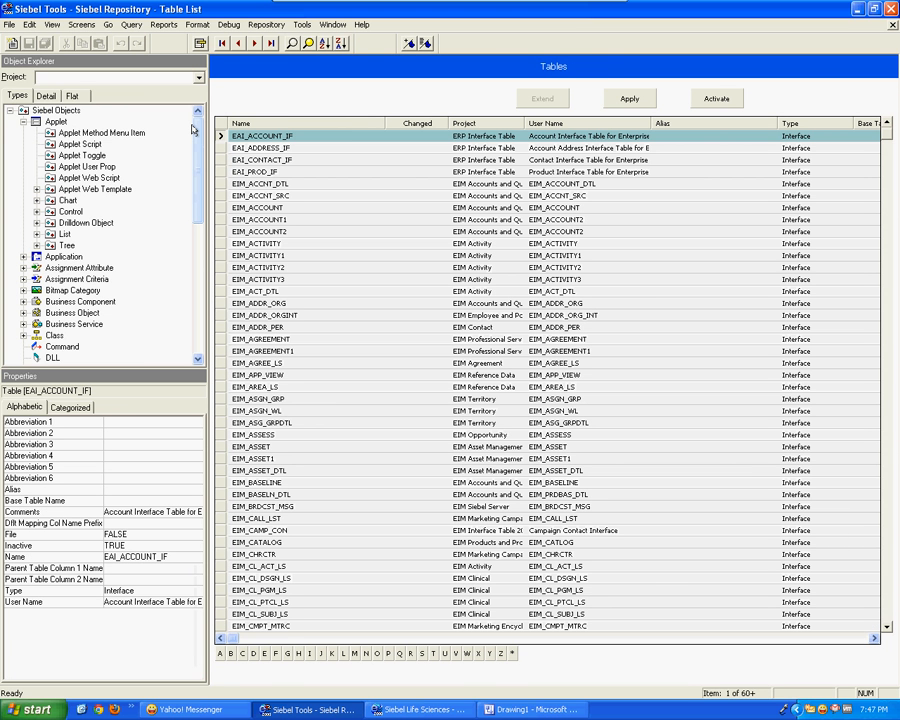
Step: Review the Control, Field, Column and Applet, BC, Table diagram in Visio, and list the applets in Siebel Tools again
click(524, 712)
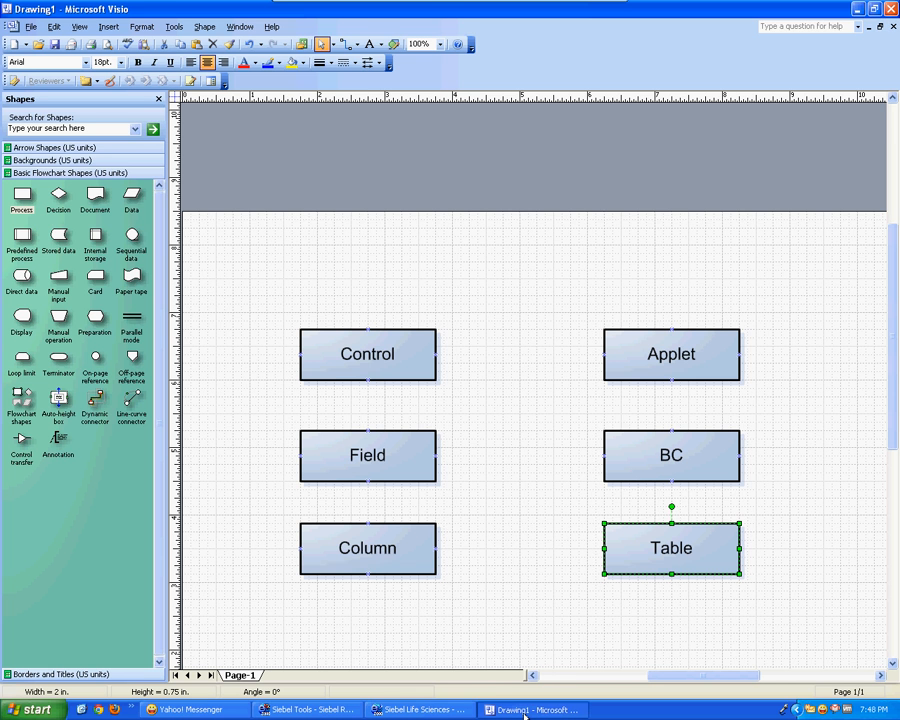
click(320, 709)
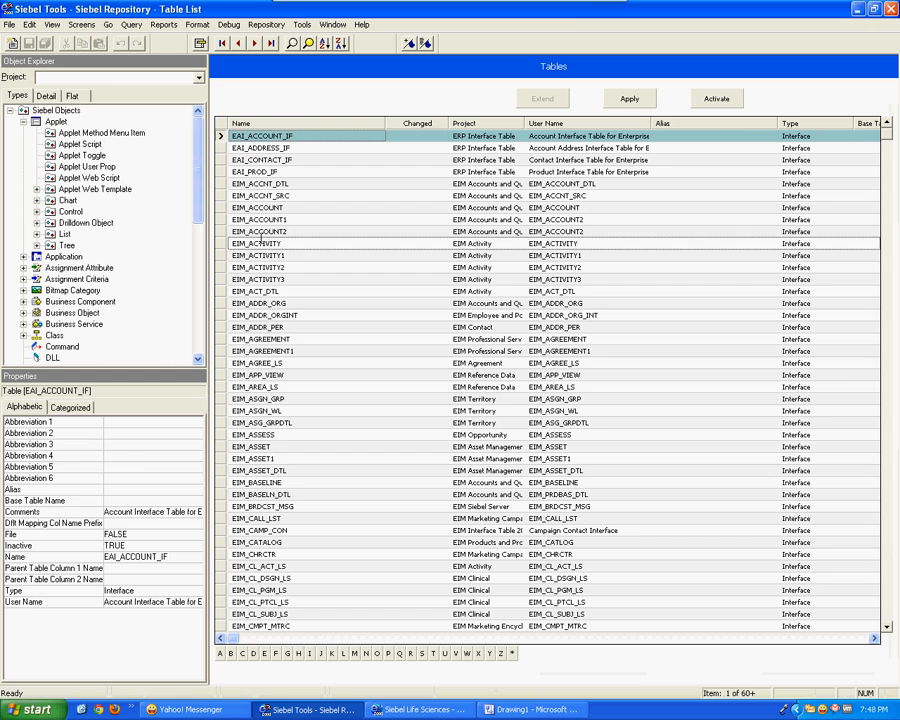
click(58, 121)
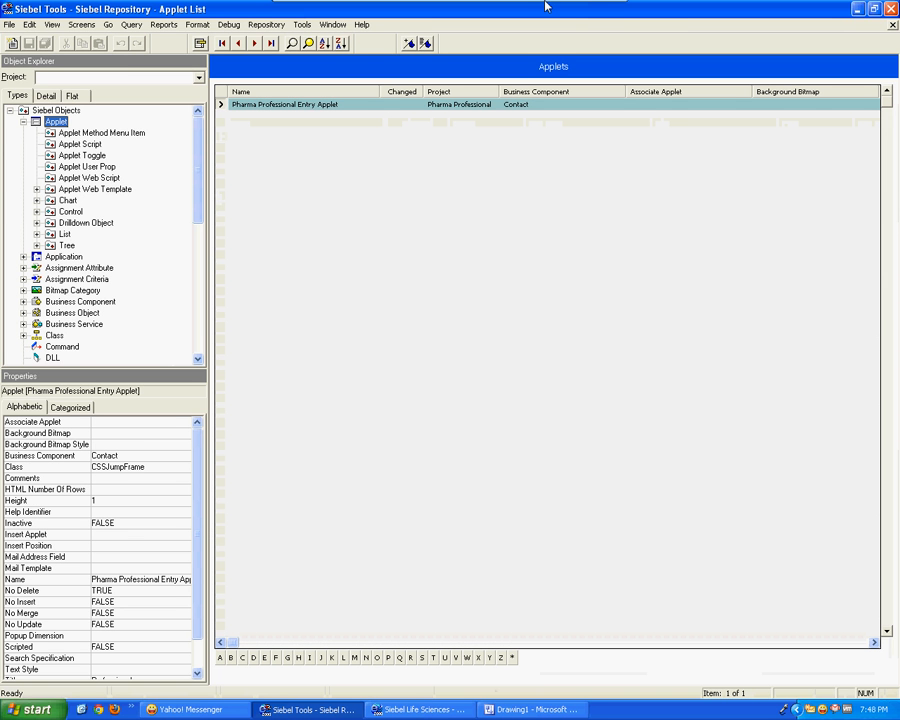
Step: Switch to the Siebel Tools session on the host desktop and query the applets for names matching "Pharma Professional*"
mouse_move(418, 4)
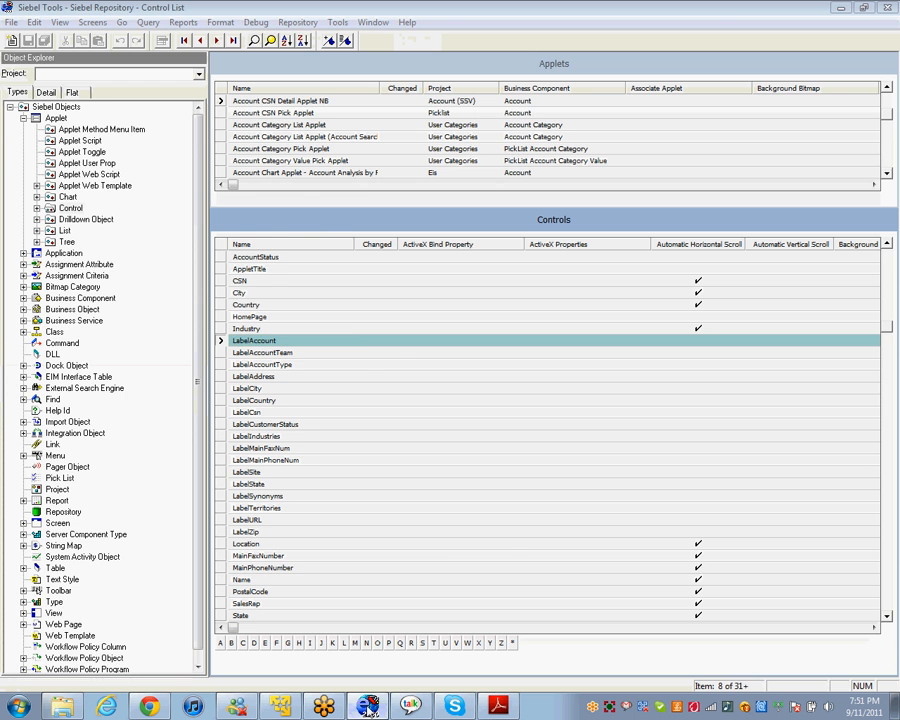
click(368, 706)
click(368, 706)
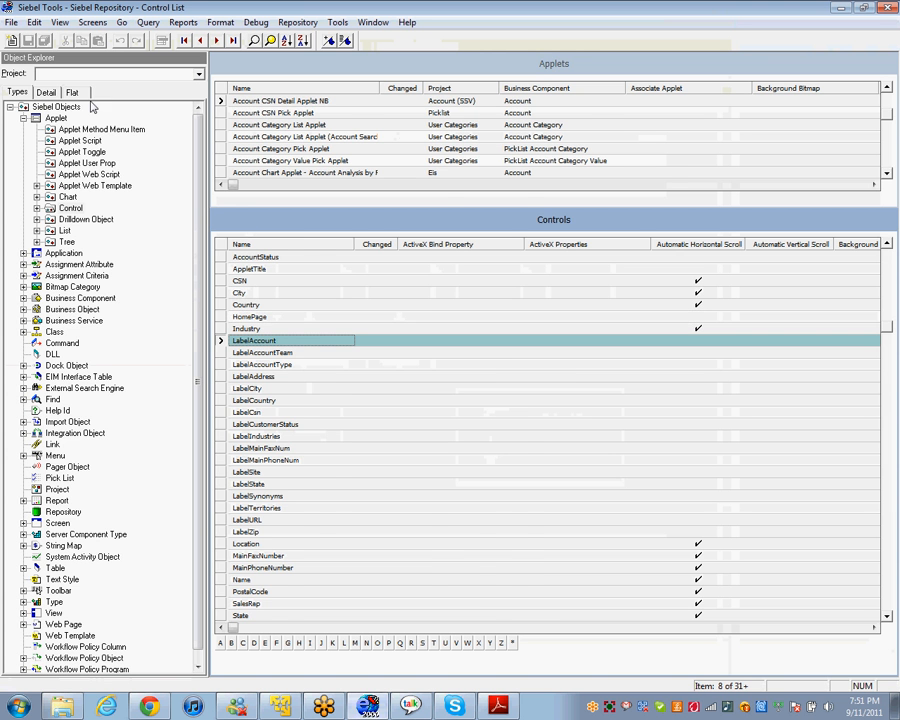
click(55, 118)
key(ctrl+q)
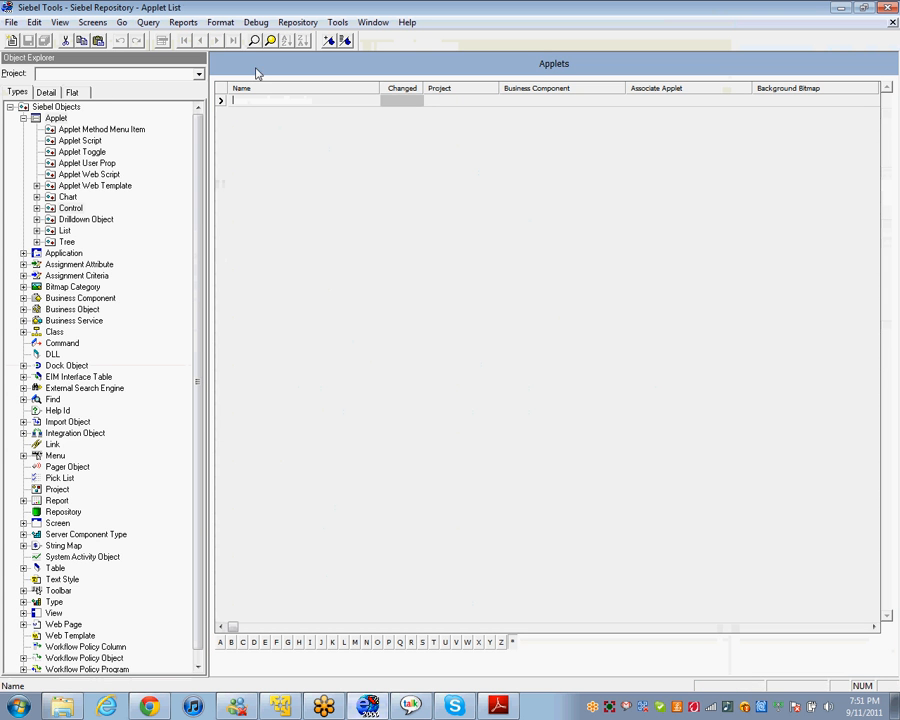
text(Phar)
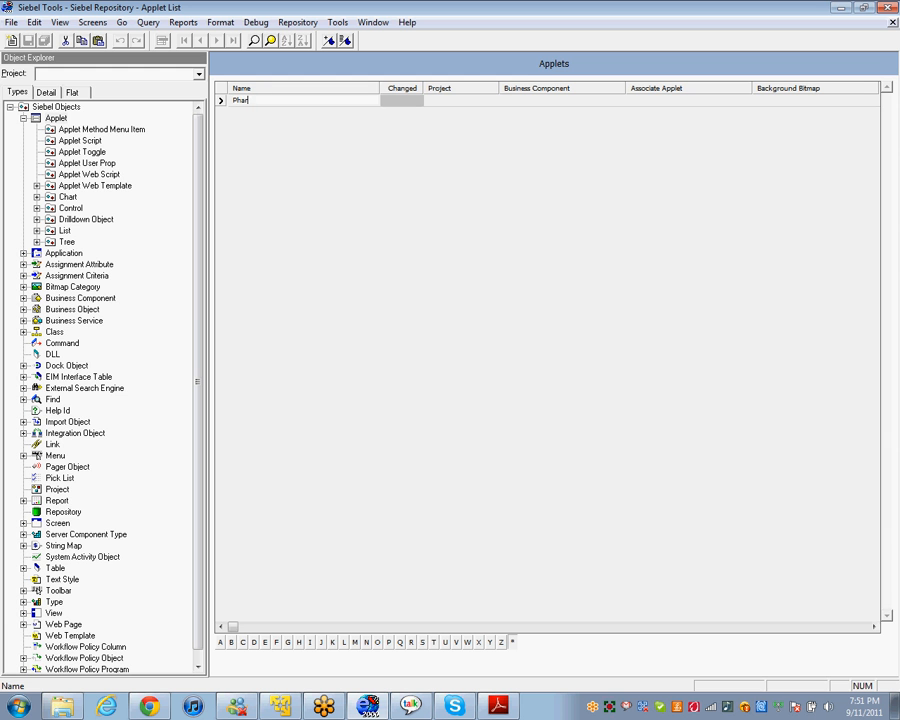
text(ma Professional*)
key(Return)
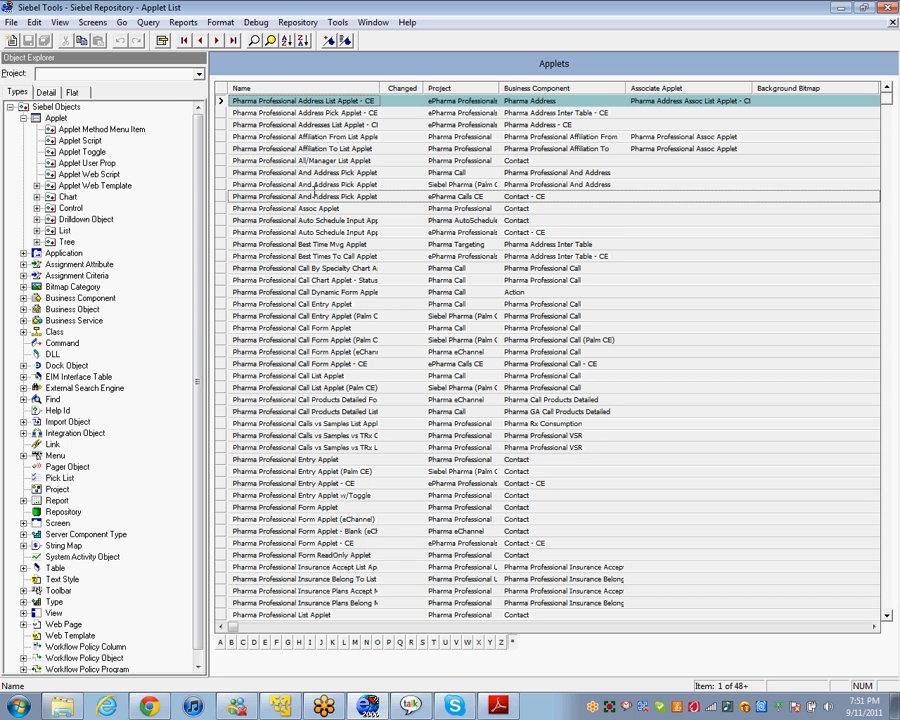
Step: Widen the Name column of the applet list and copy the name "Pharma Professional Entry Applet"
drag(380, 87, 445, 87)
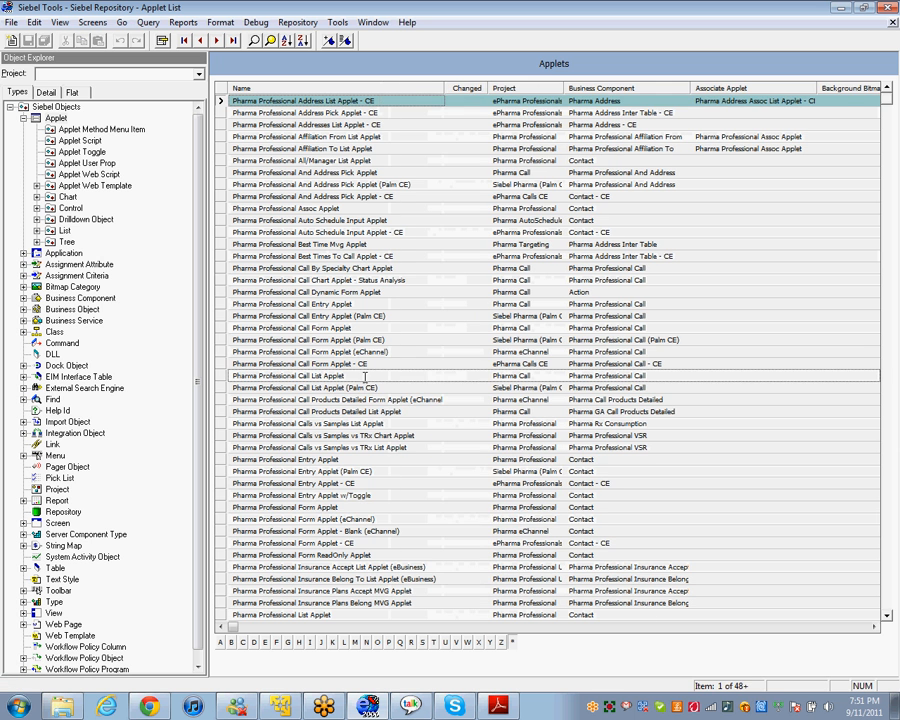
double_click(363, 459)
key(ctrl+c)
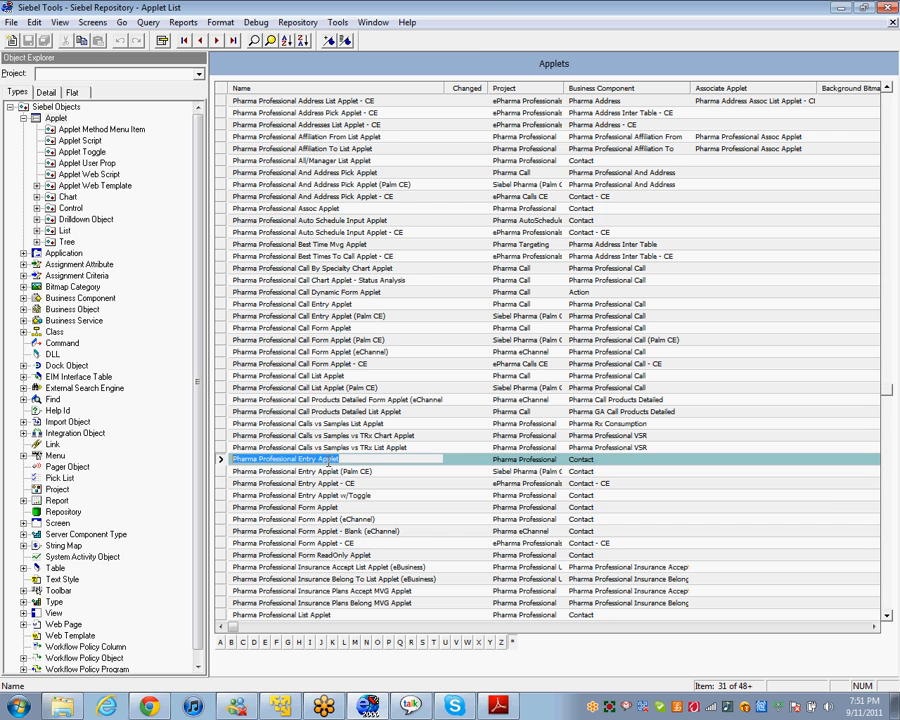
right_click(363, 459)
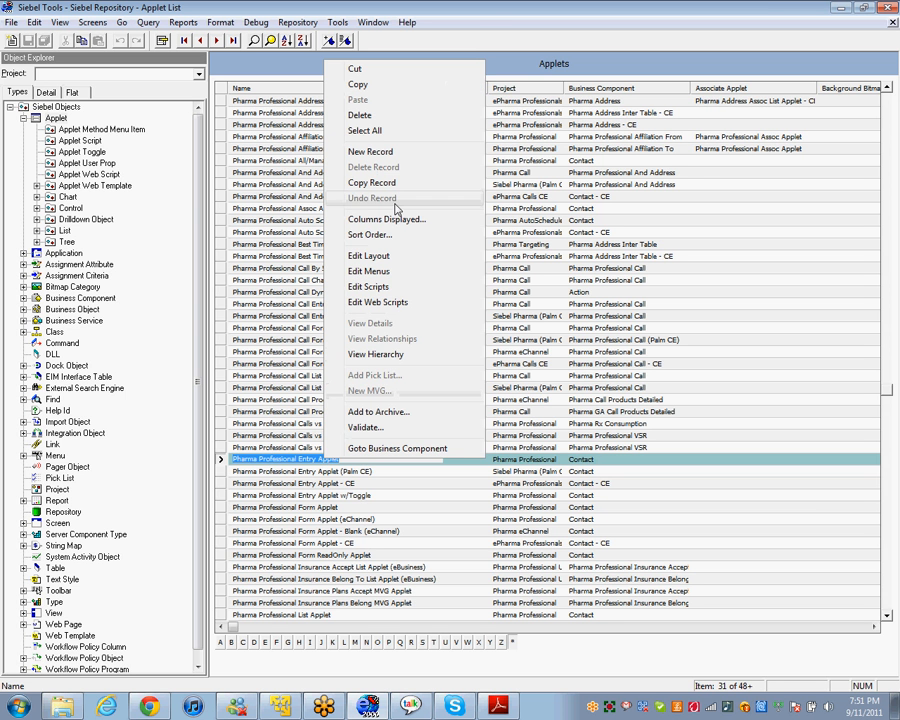
click(358, 84)
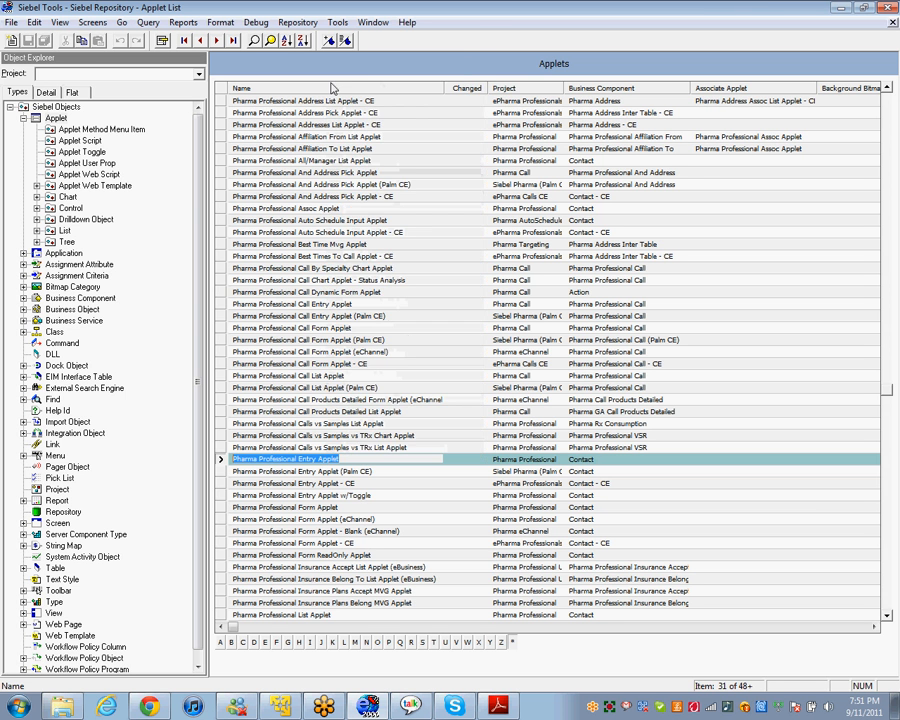
Step: Query the applet list for the copied name, Pharma Professional Entry Applet
click(256, 43)
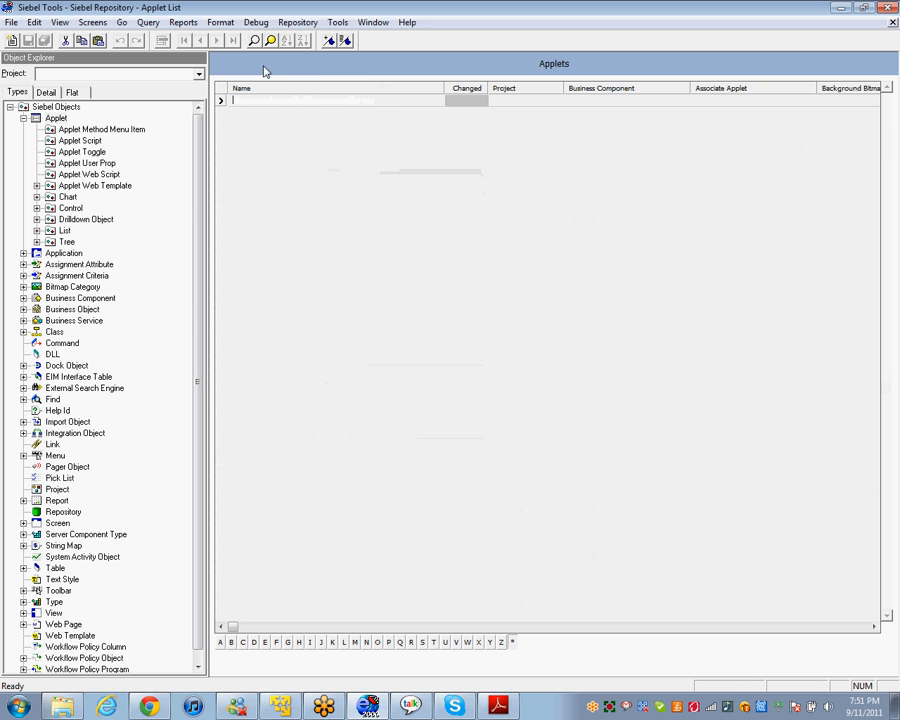
text(v)
key(ctrl+v)
key(Return)
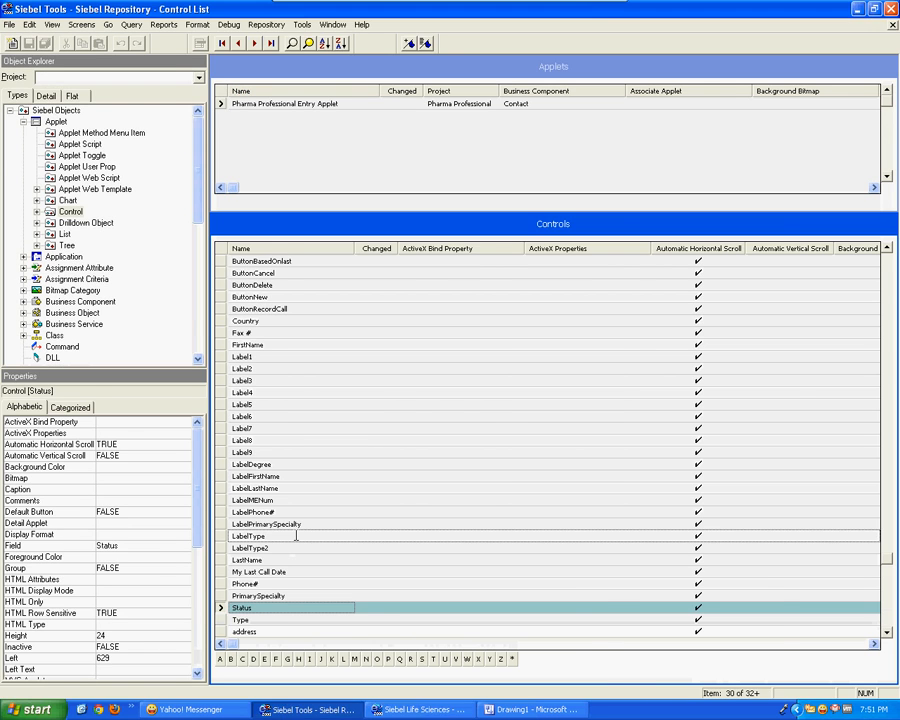
Step: Check the About View details of My Professionals in Siebel Life Sciences, and return to Siebel Tools on the host desktop
click(415, 709)
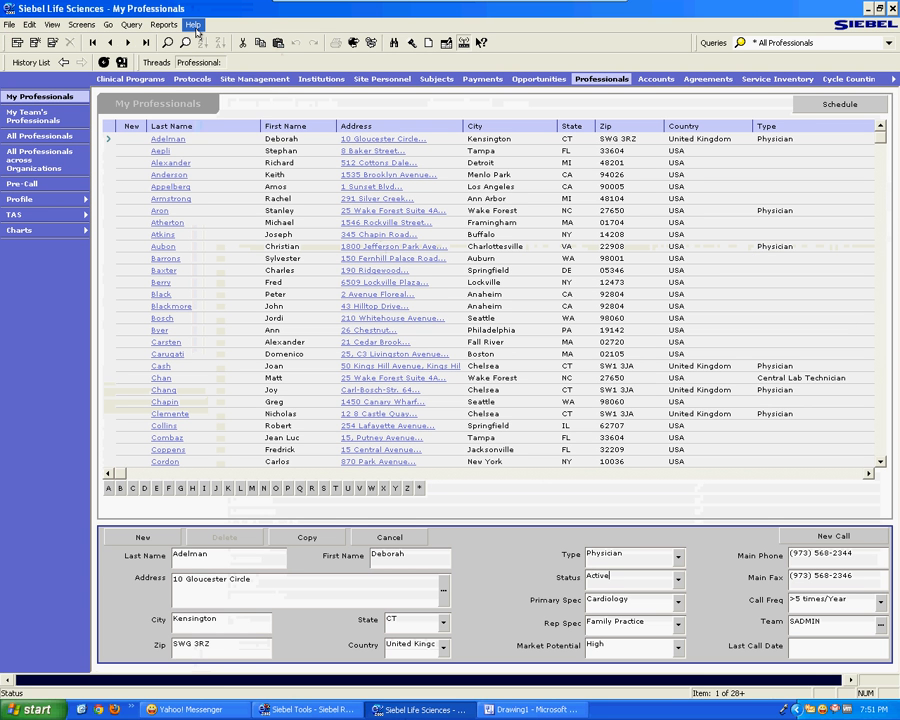
click(193, 24)
click(218, 118)
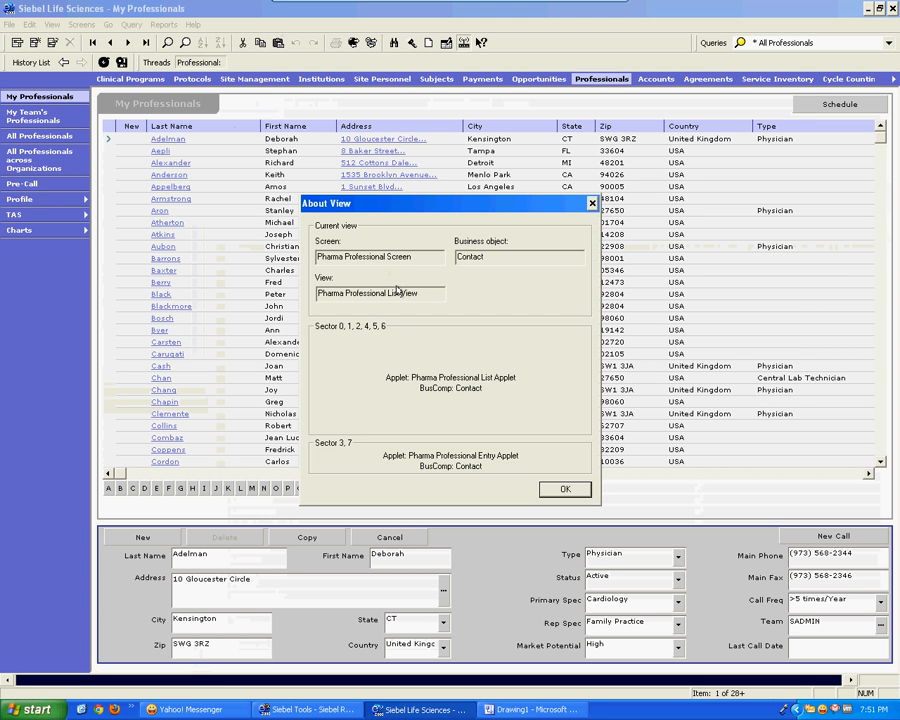
click(565, 489)
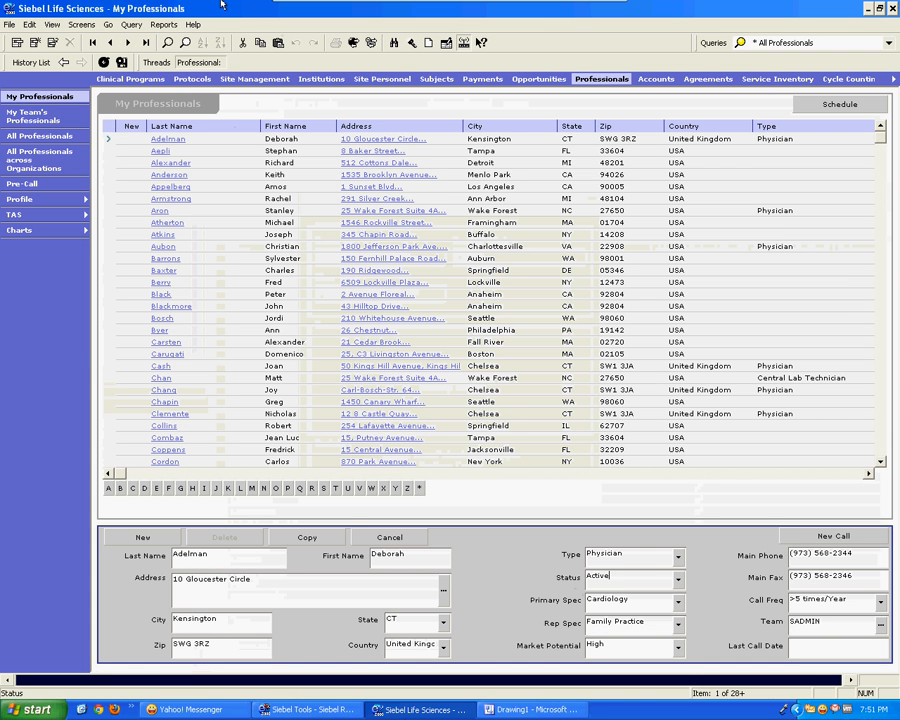
click(192, 24)
click(238, 119)
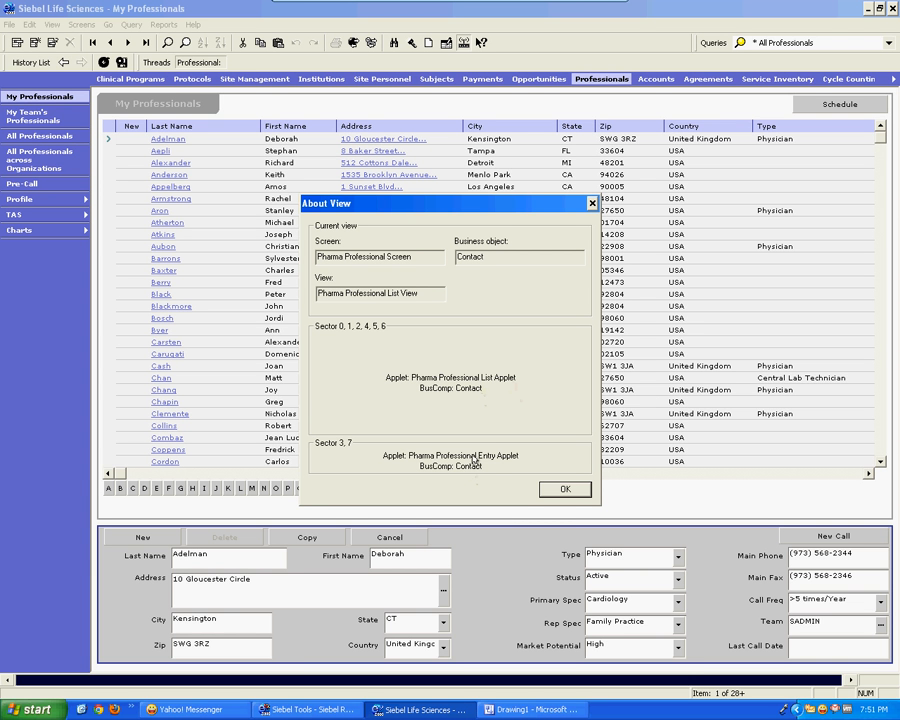
click(556, 490)
click(319, 714)
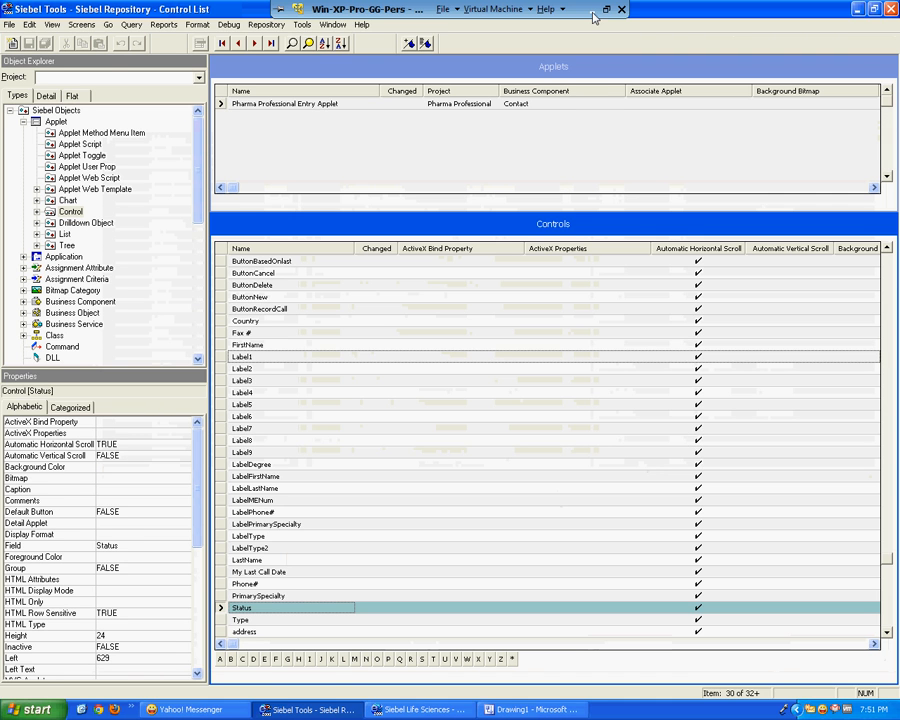
click(592, 10)
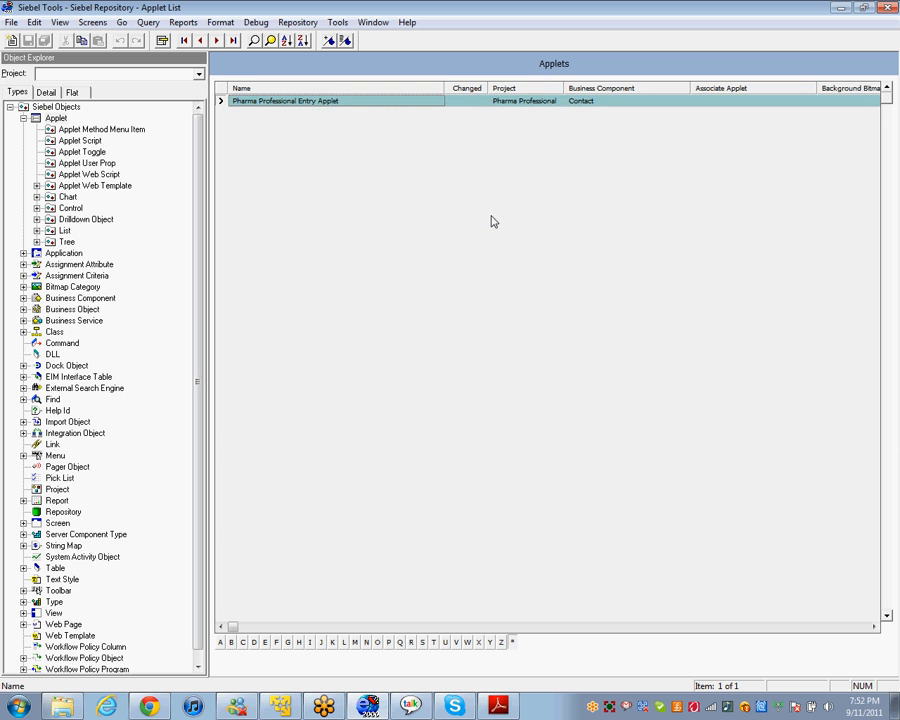
Step: Query the business components for "Contact", the business component of Pharma Professional Entry Applet
click(594, 102)
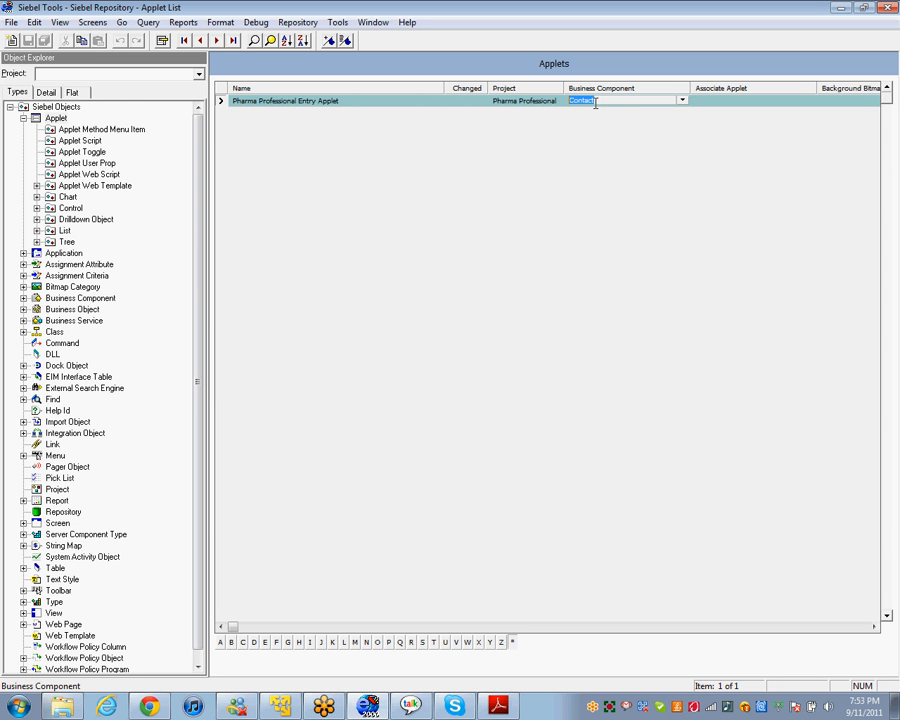
click(106, 298)
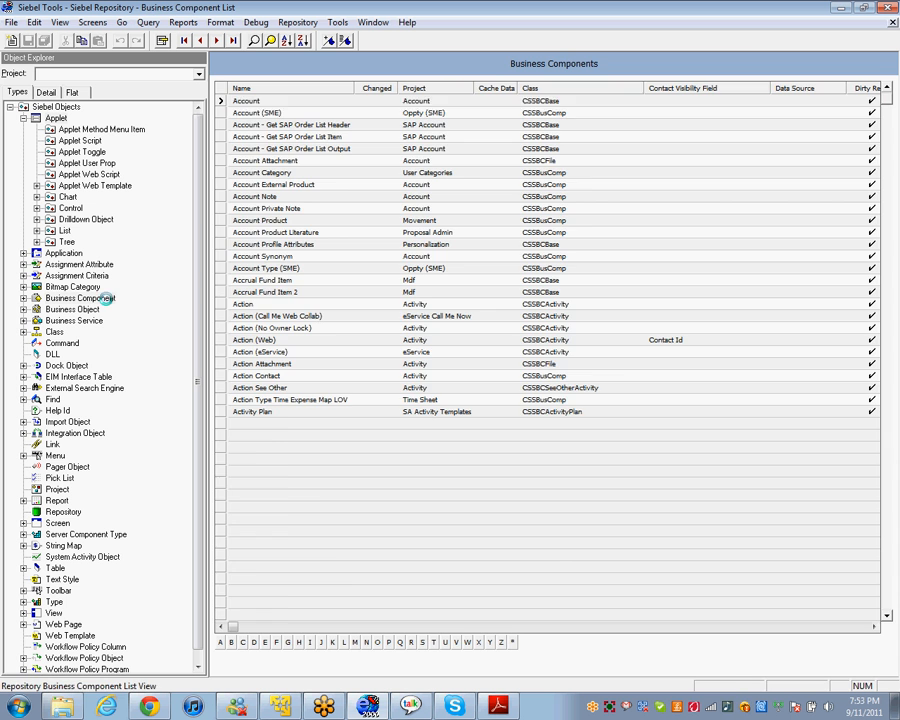
click(254, 40)
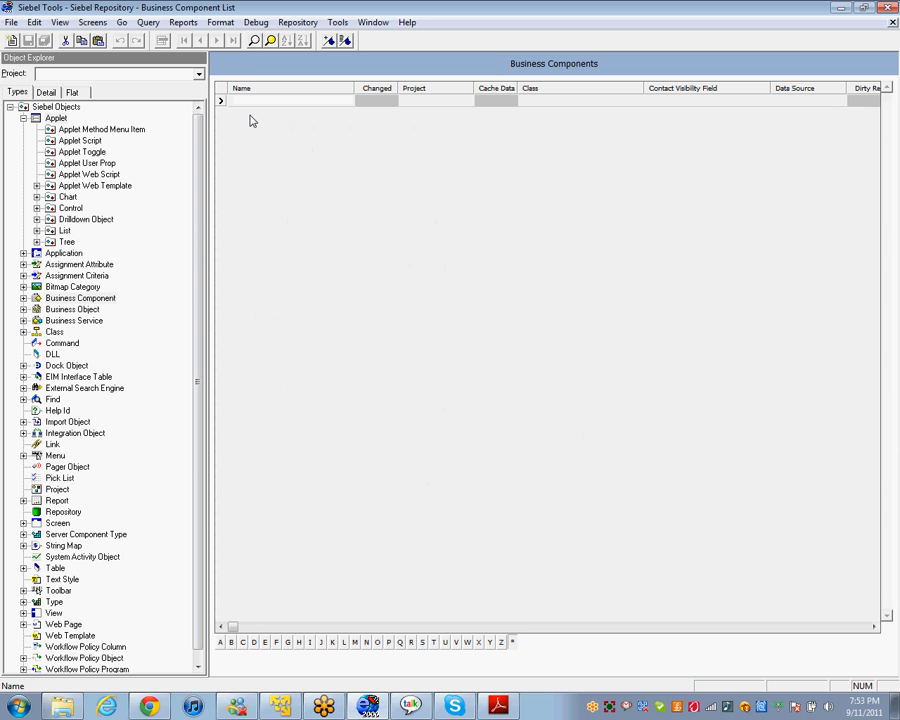
text(Contact)
key(Return)
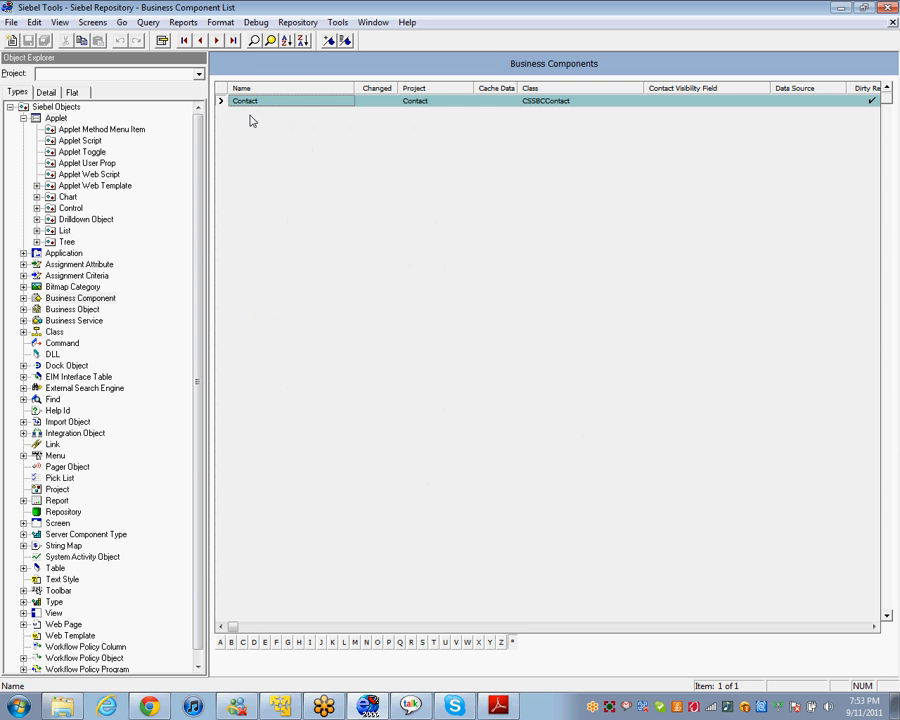
Step: Show the Properties window for the Contact business component and dock it beneath the Object Explorer
click(60, 24)
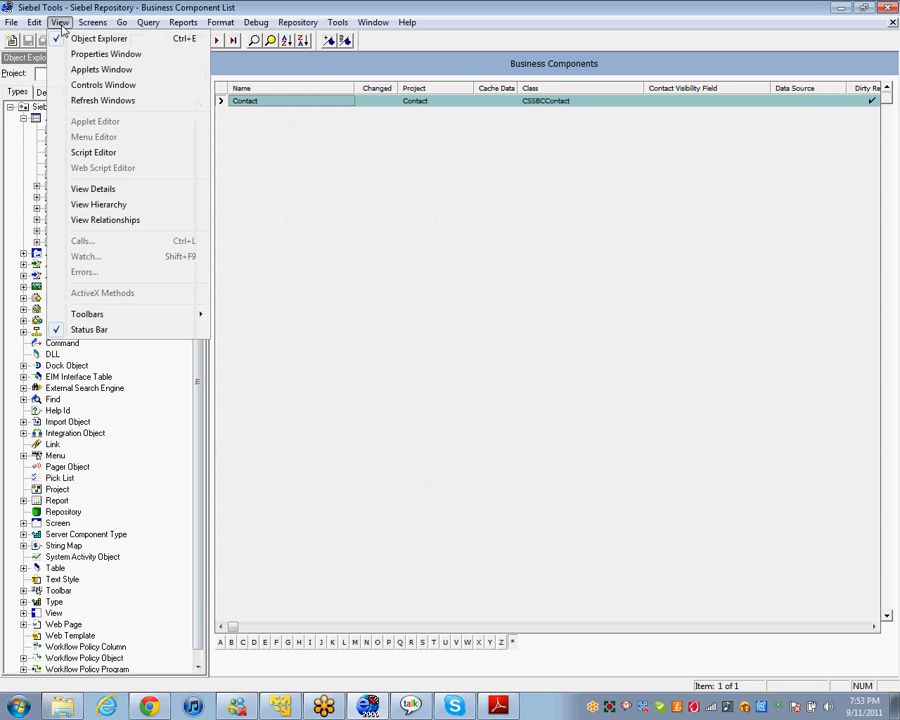
click(103, 55)
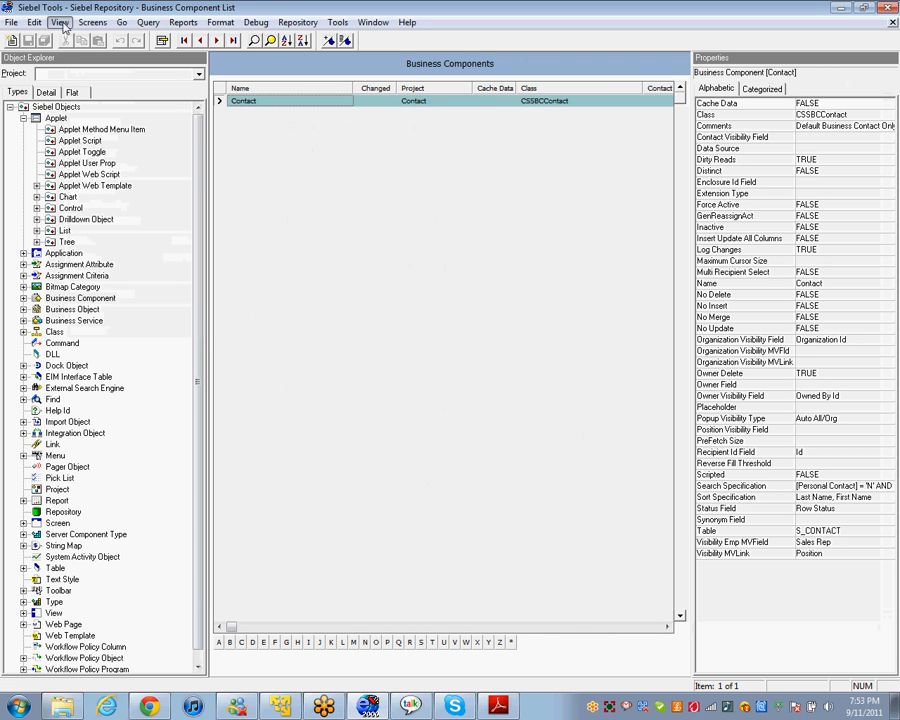
click(60, 22)
mouse_move(256, 22)
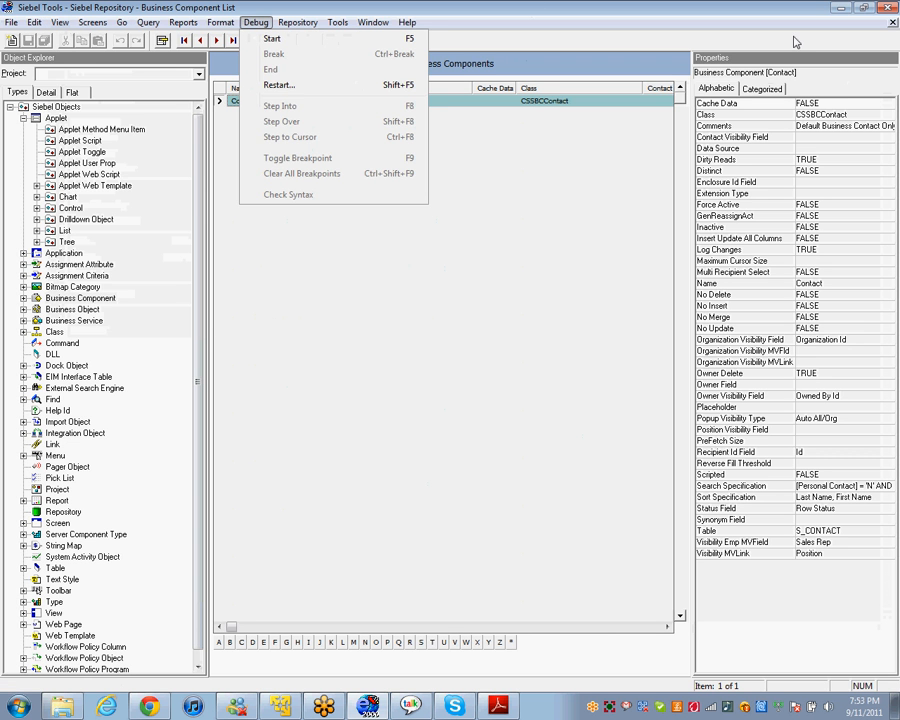
drag(800, 58, 125, 321)
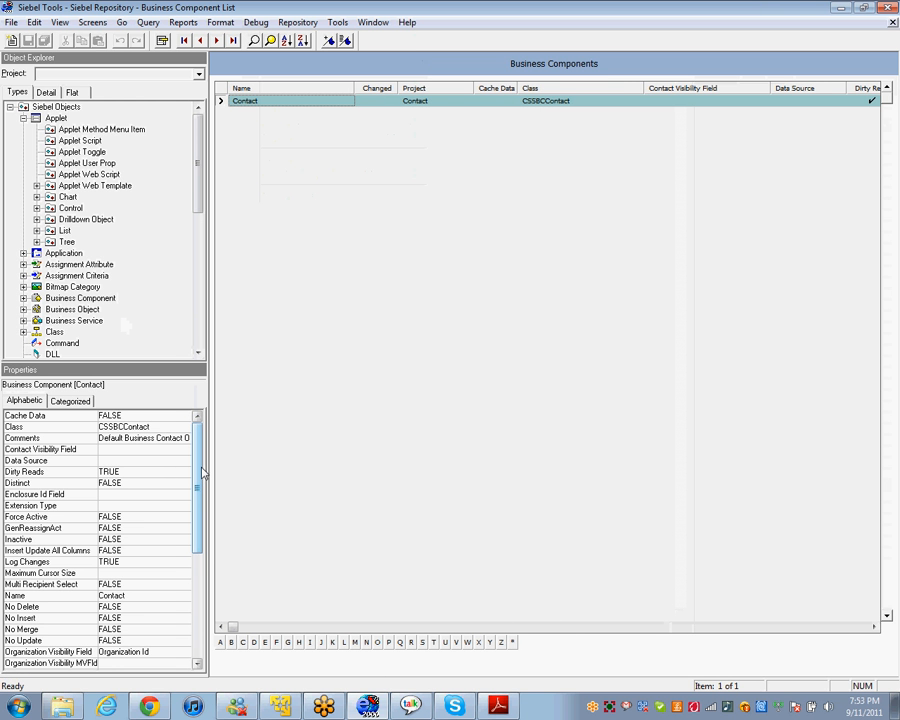
Step: Locate the Table property of the Contact business component in the Properties window and in the record's Table column
drag(201, 472, 190, 630)
click(153, 640)
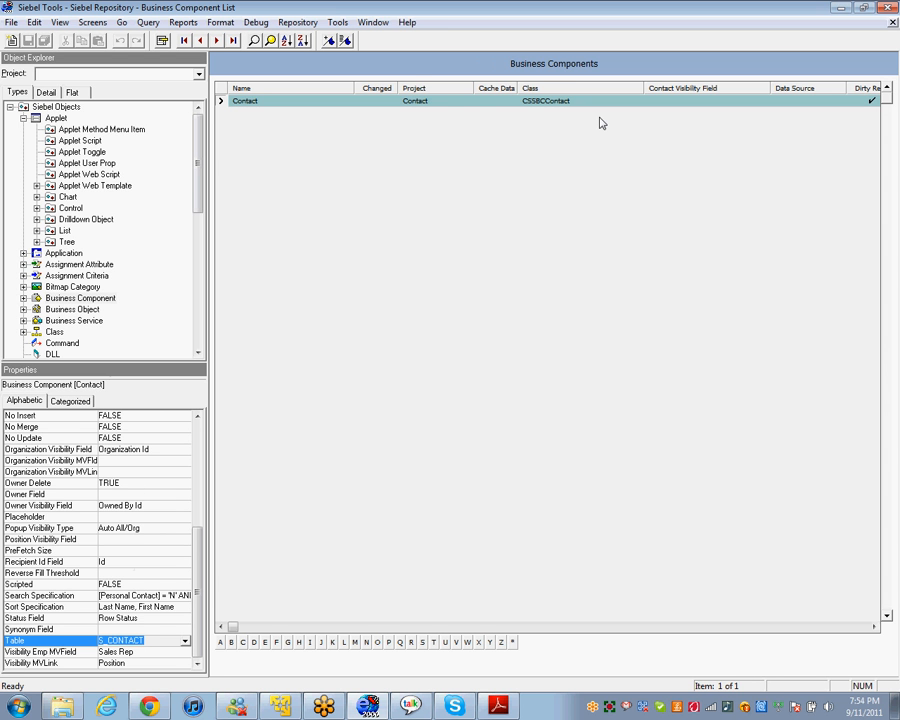
click(857, 628)
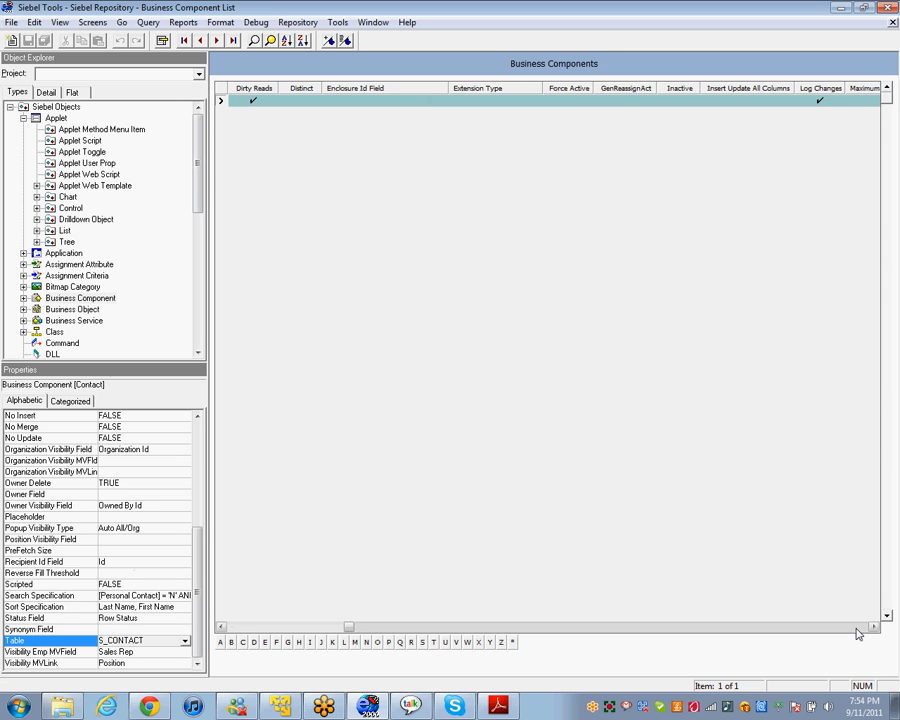
click(857, 628)
click(857, 628)
click(857, 628)
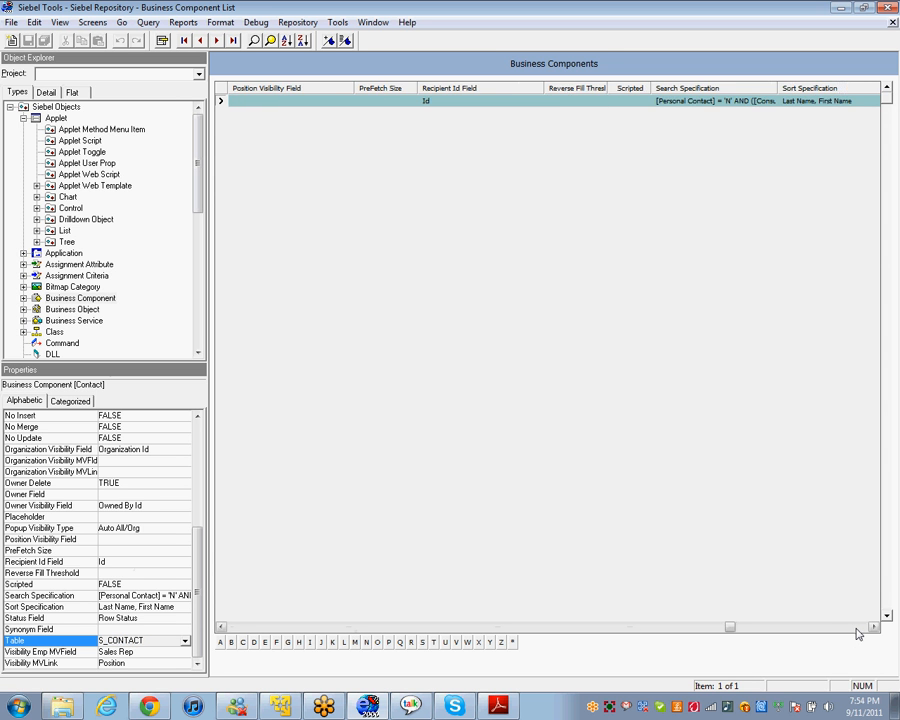
click(857, 628)
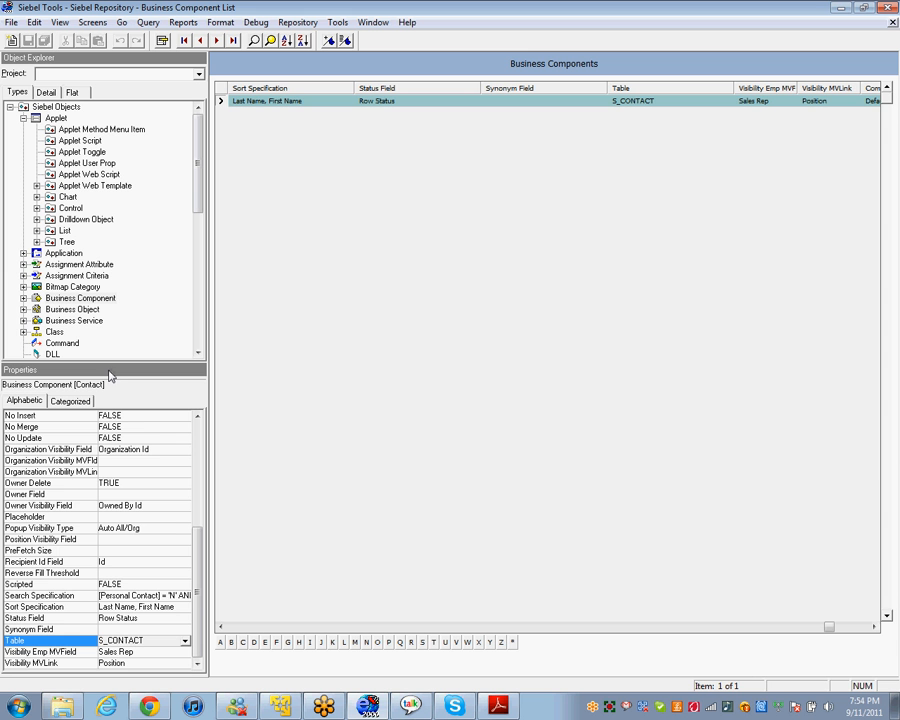
mouse_move(199, 601)
mouse_down()
mouse_move(198, 468)
mouse_move(199, 612)
mouse_up()
drag(829, 627, 862, 627)
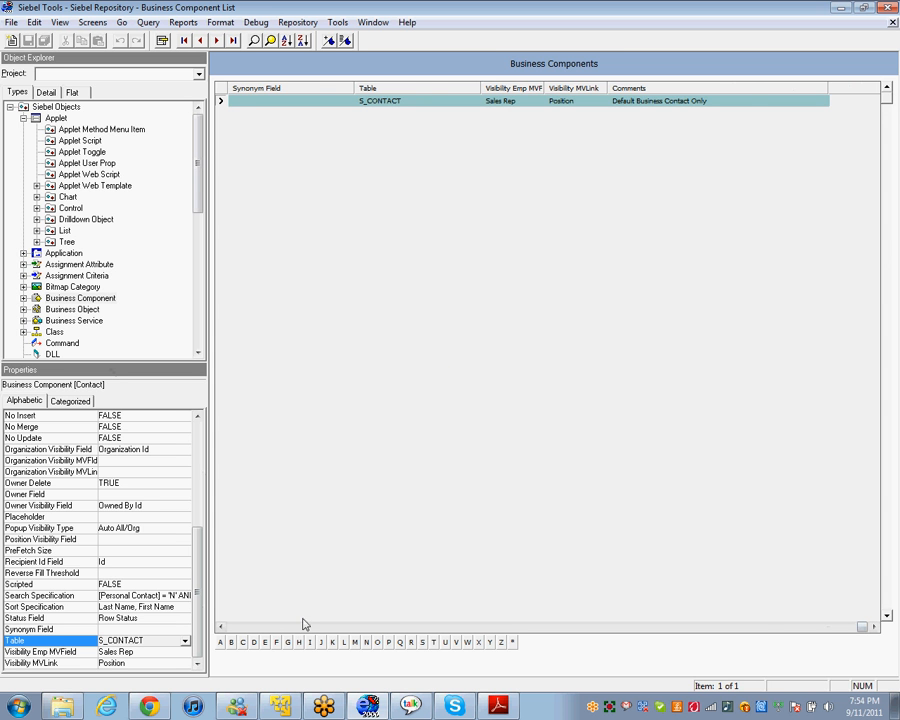
Step: Compare the columns of the Contact business component record with the same attributes listed in the Properties window
click(245, 627)
click(245, 629)
click(245, 629)
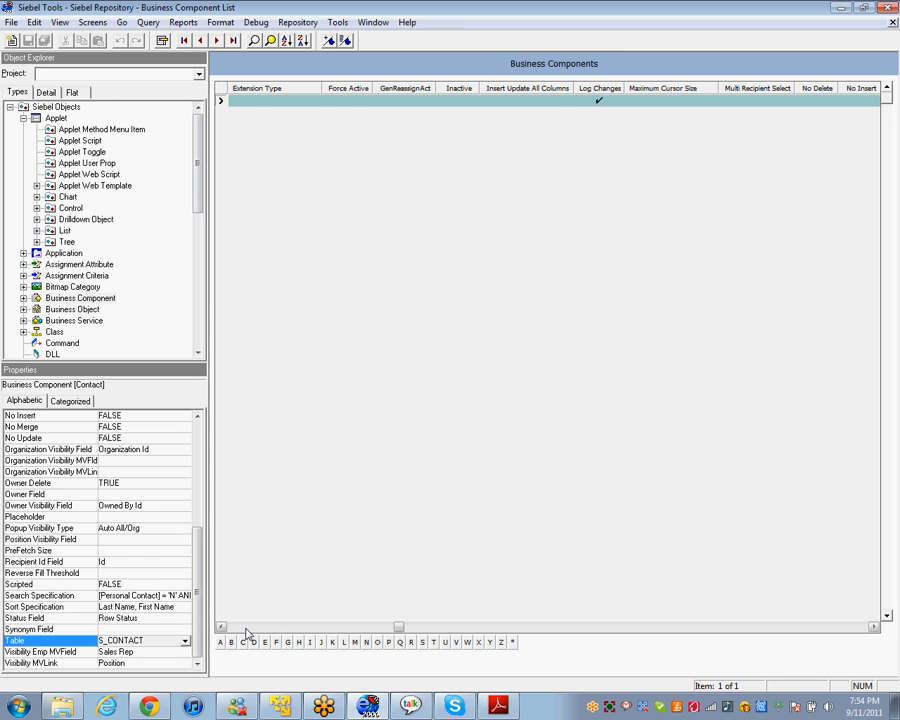
click(247, 629)
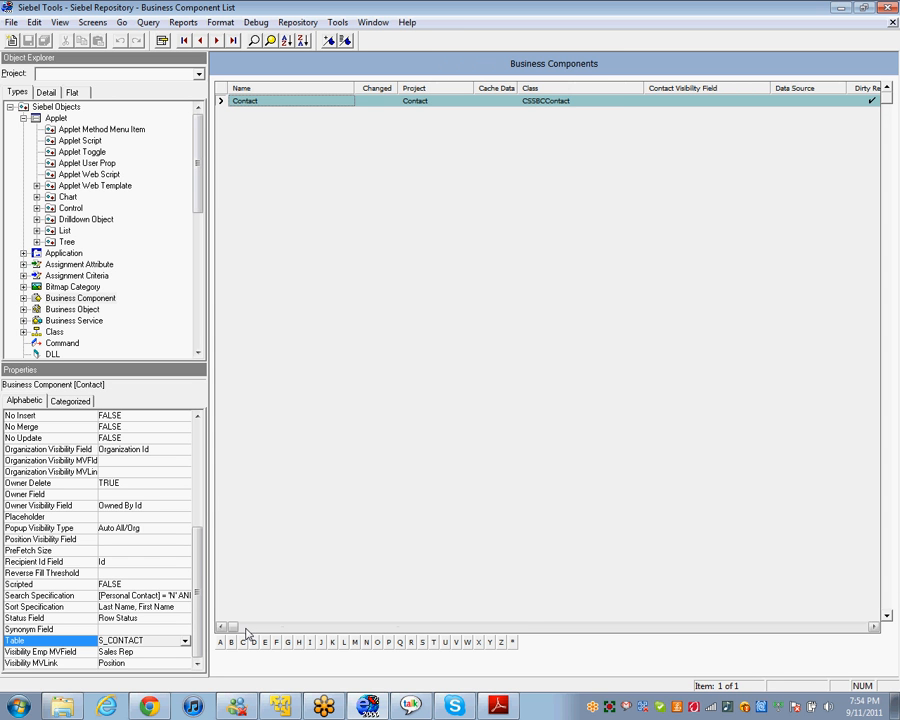
click(874, 630)
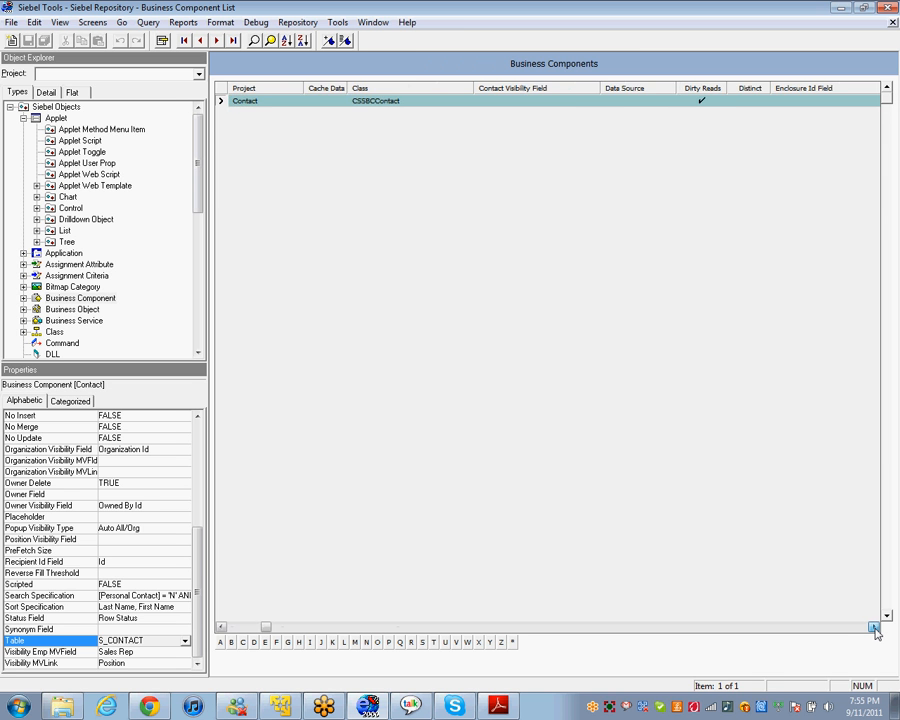
click(874, 630)
click(874, 630)
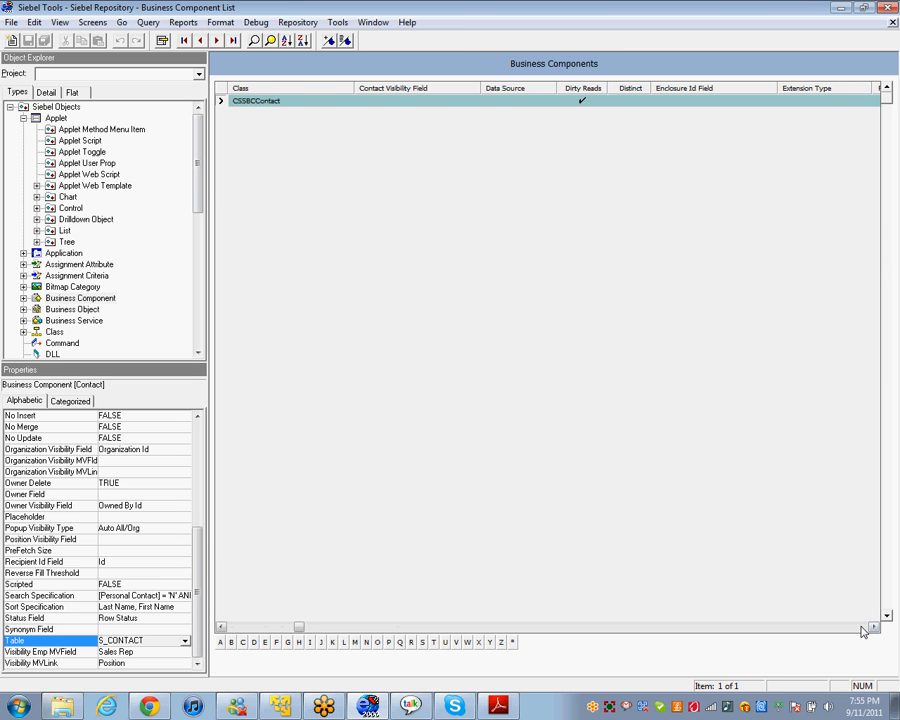
click(862, 627)
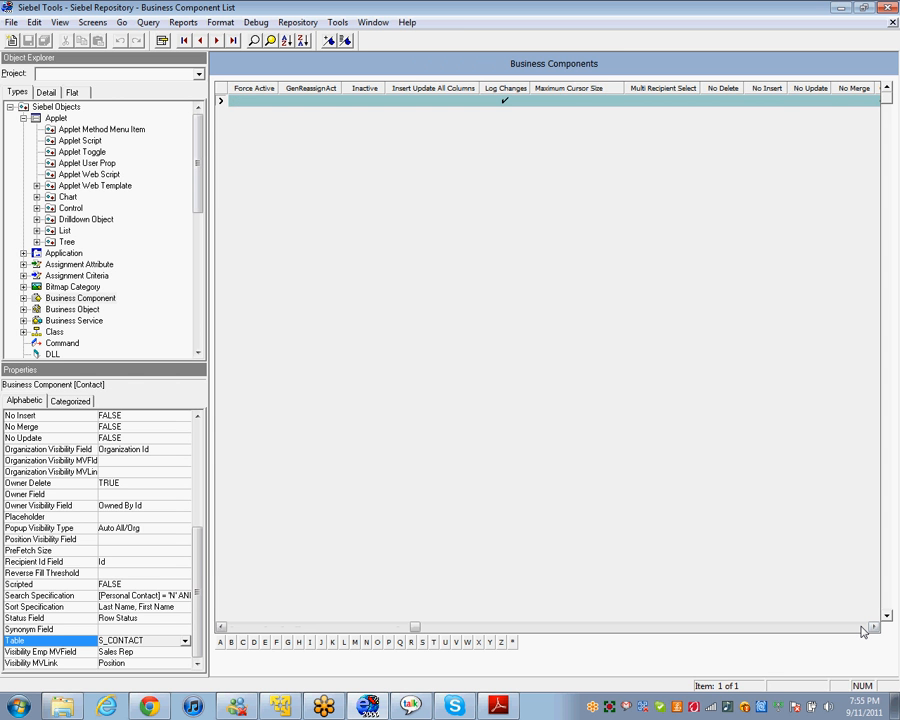
click(862, 628)
click(862, 628)
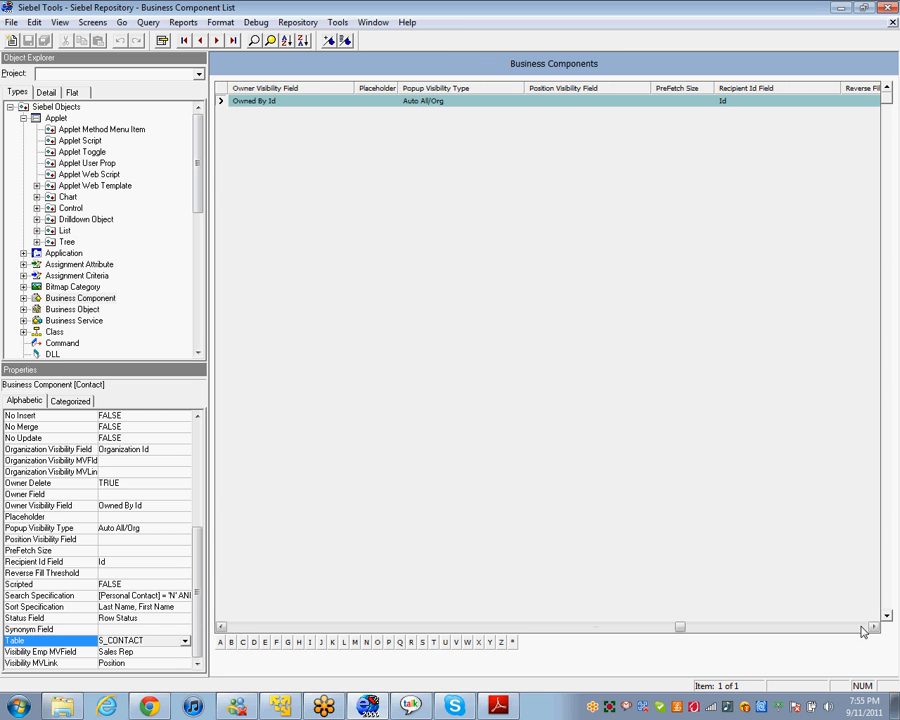
click(238, 629)
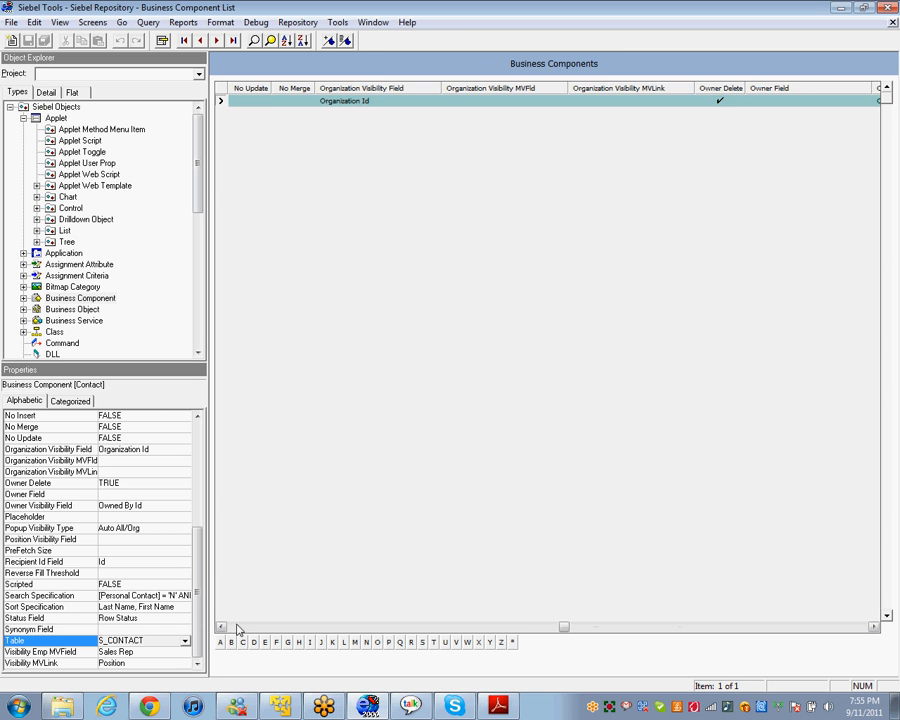
click(238, 629)
click(229, 628)
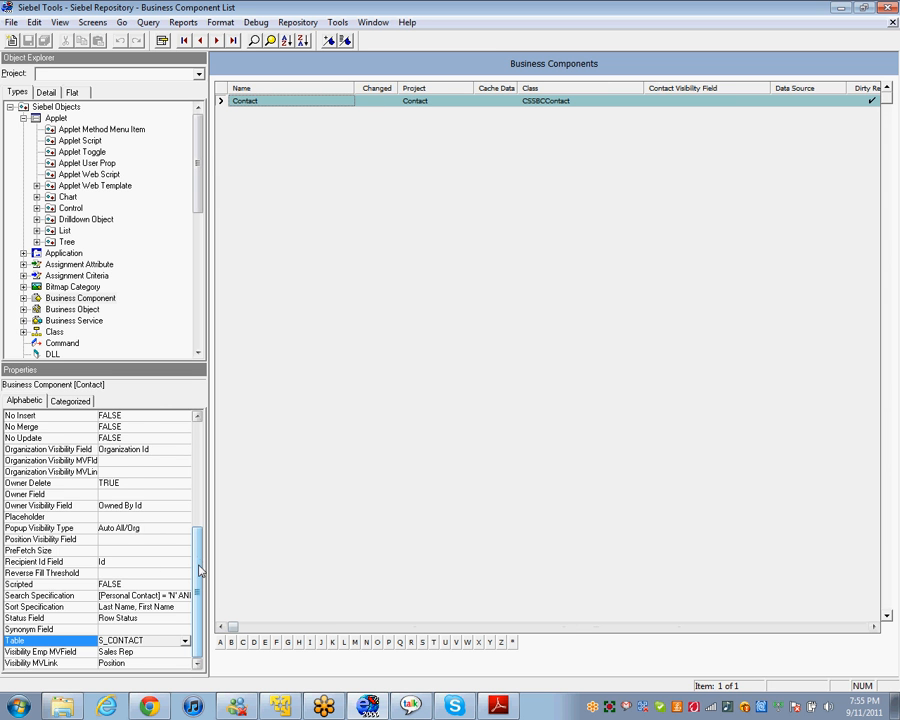
drag(198, 570, 198, 512)
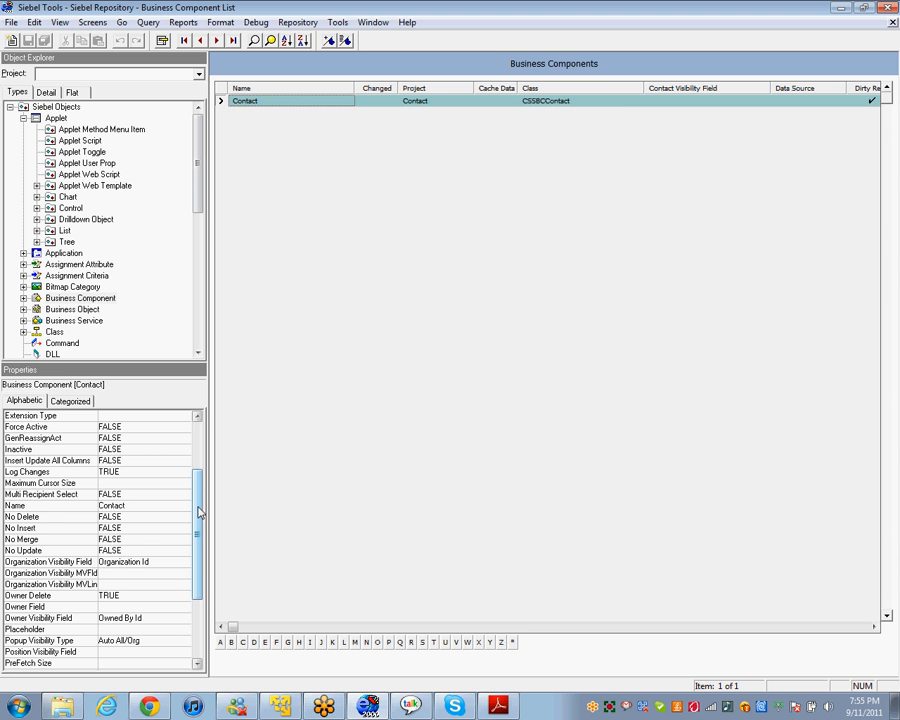
scroll(198, 512, up, 3)
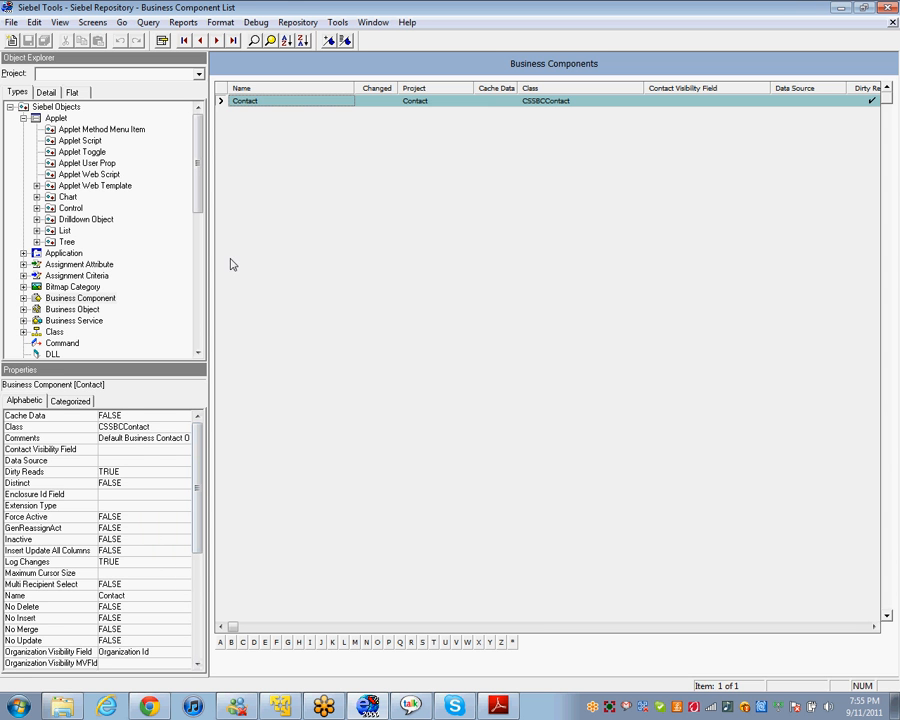
Step: Return to the applet list and select the Business Component value of Pharma Professional Entry Applet
click(53, 130)
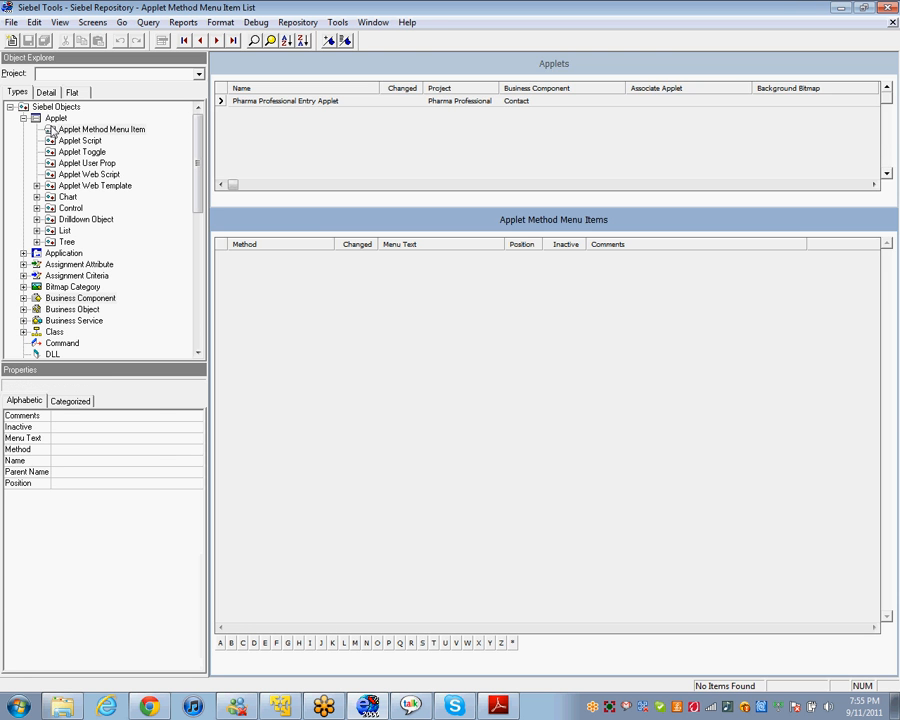
click(55, 118)
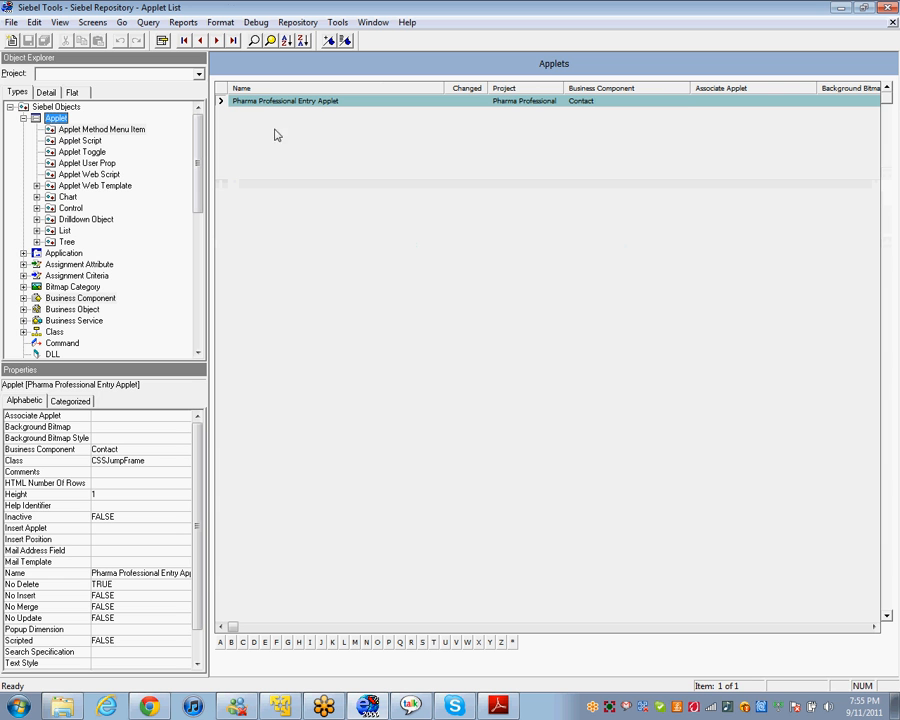
click(612, 102)
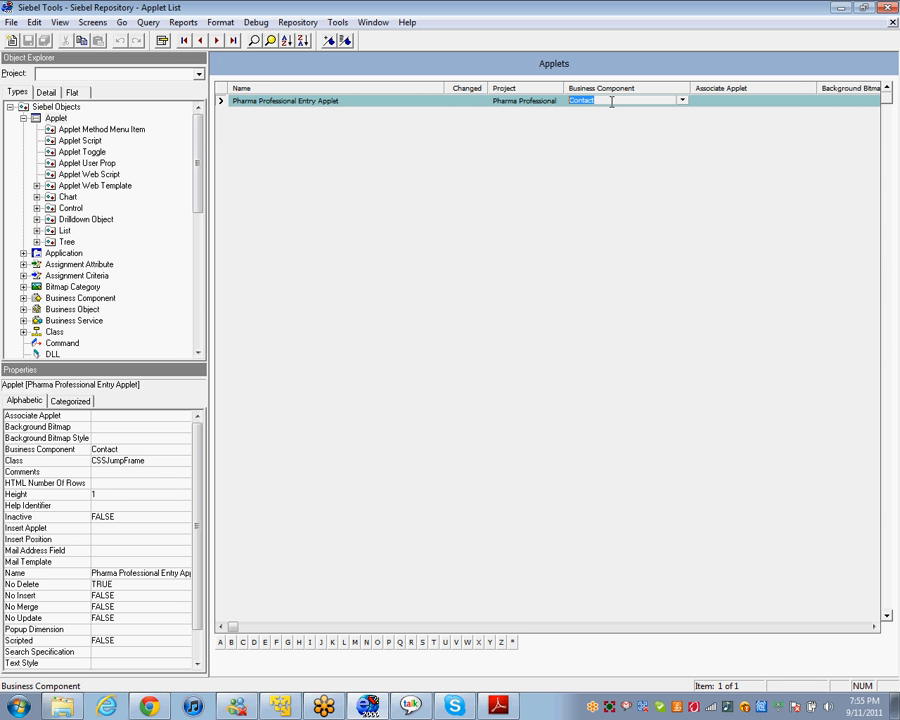
Step: Check the entry form of My Professionals in Siebel Life Sciences, and return to Siebel Tools on the host desktop
click(224, 107)
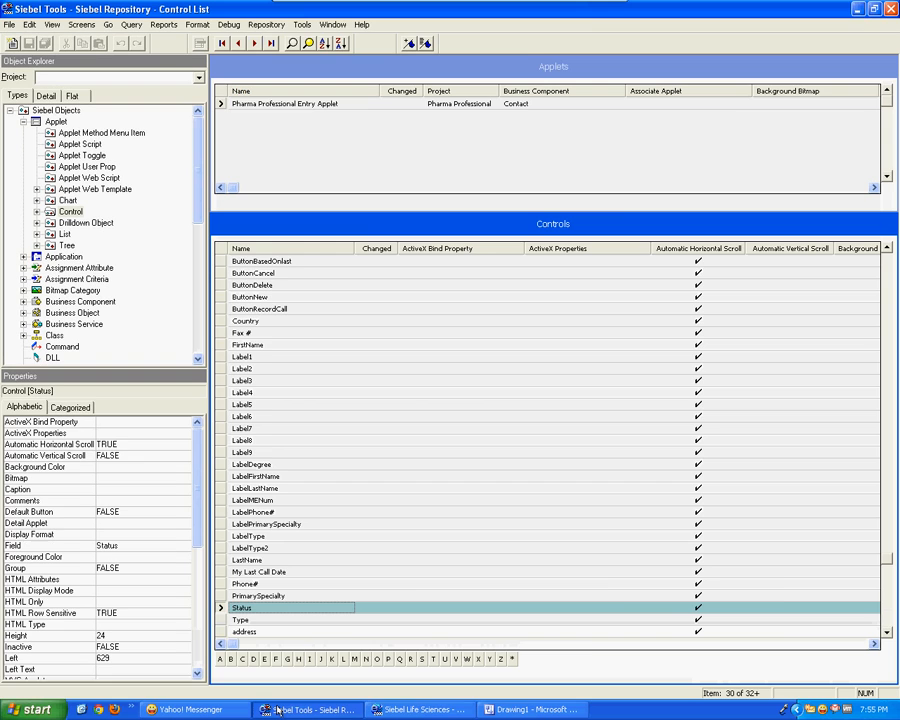
click(418, 709)
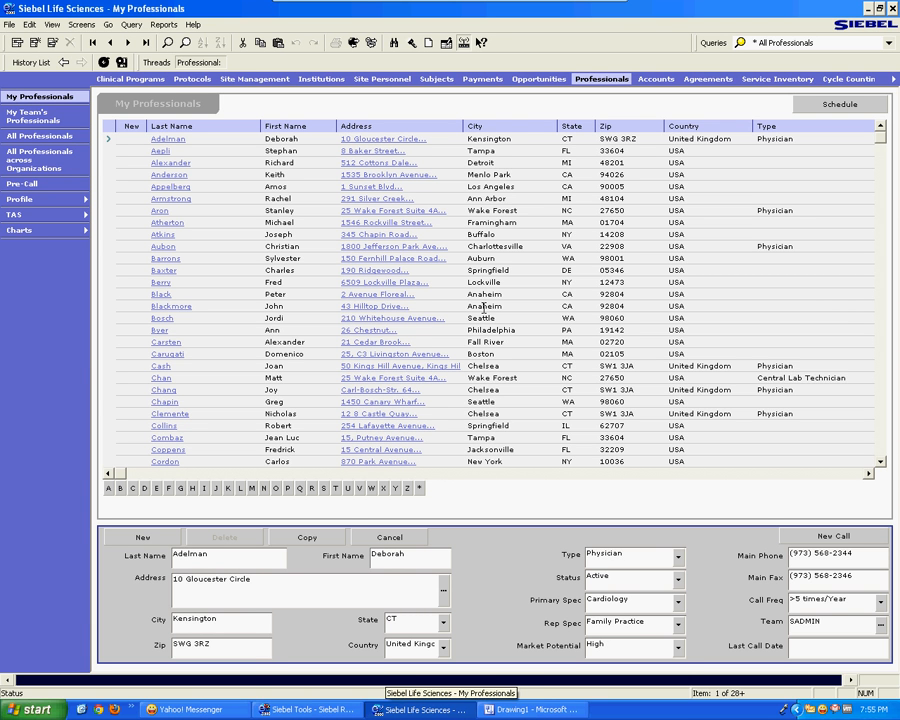
click(601, 8)
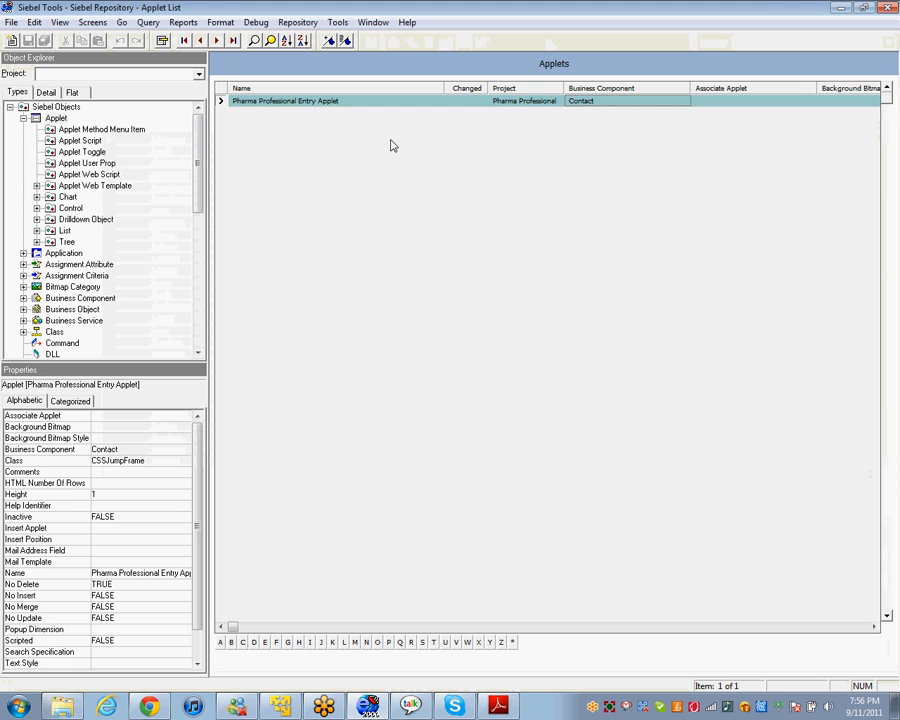
Step: Open the read-only layout of Pharma Professional Entry Applet and inspect the properties of the repspec and Status controls
right_click(225, 105)
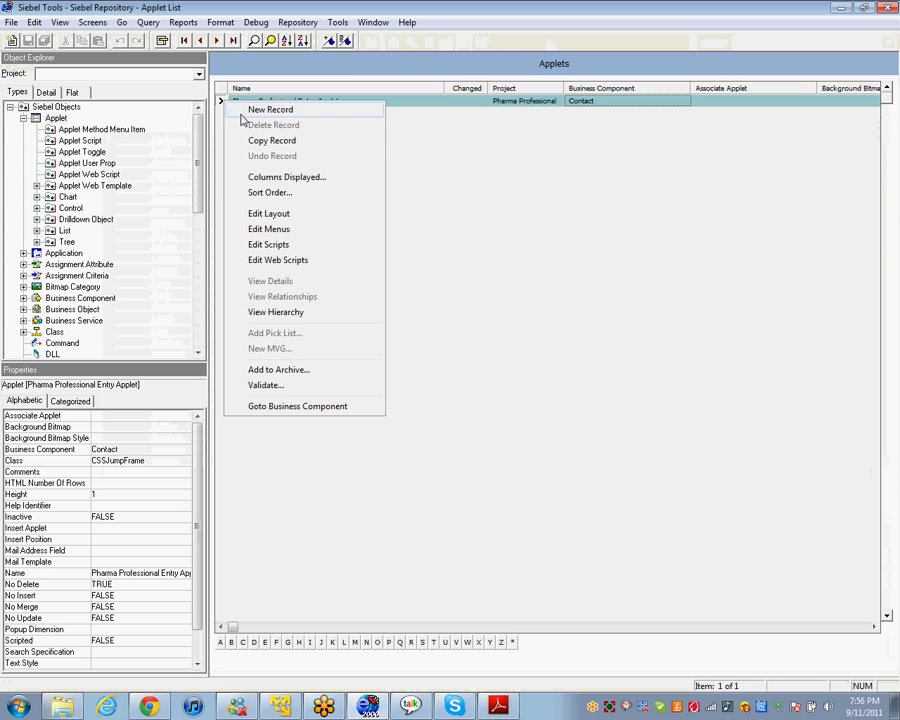
click(290, 214)
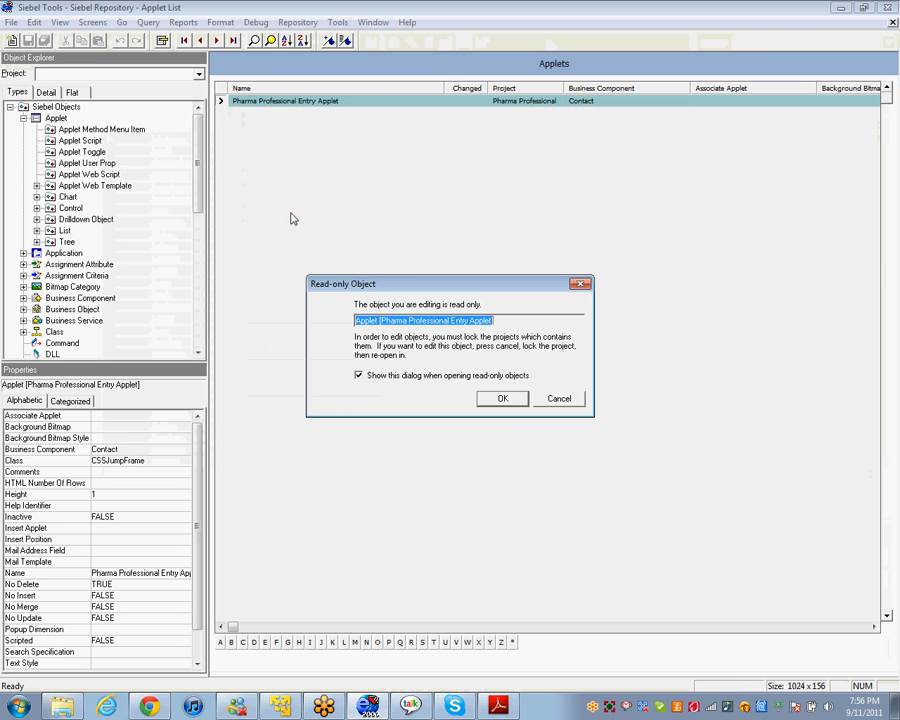
click(504, 398)
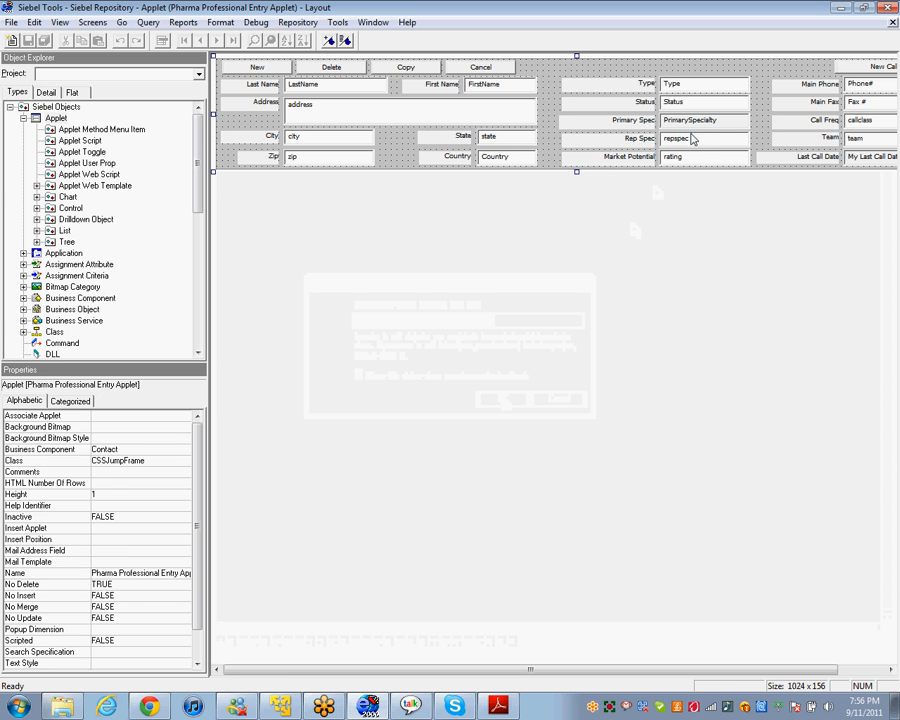
click(690, 141)
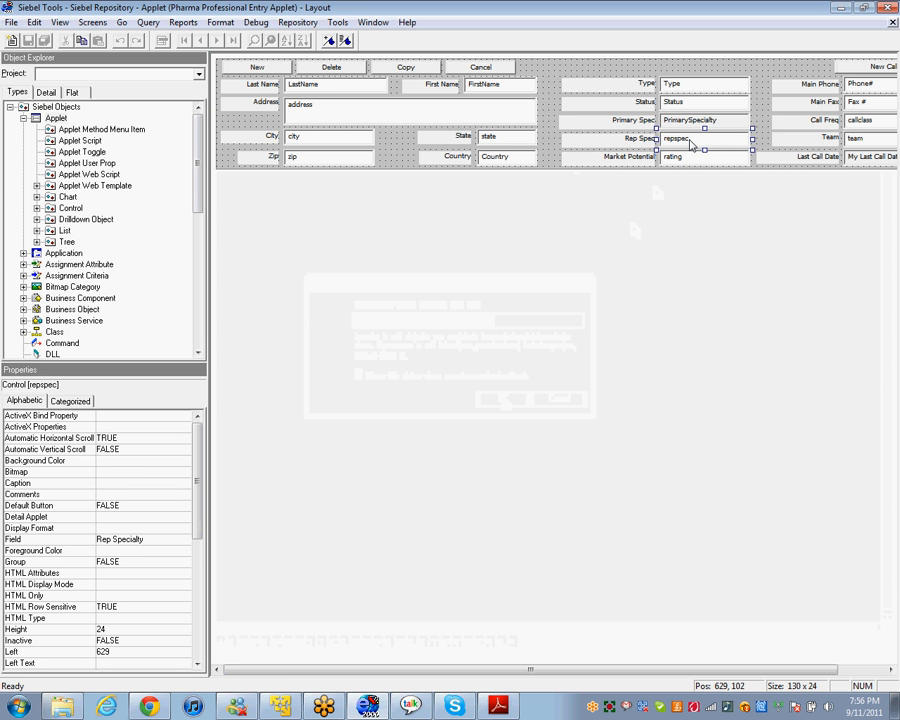
click(687, 105)
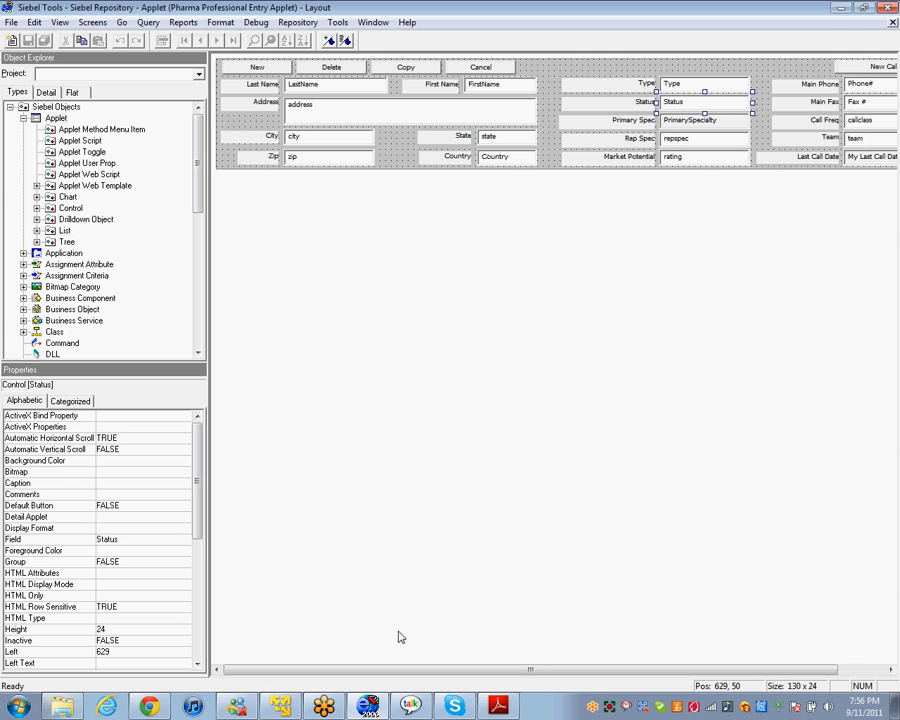
Step: Review the Control, Field, Column, Applet, BC and Table diagram in Visio, and return to the applet layout in Siebel Tools
click(282, 706)
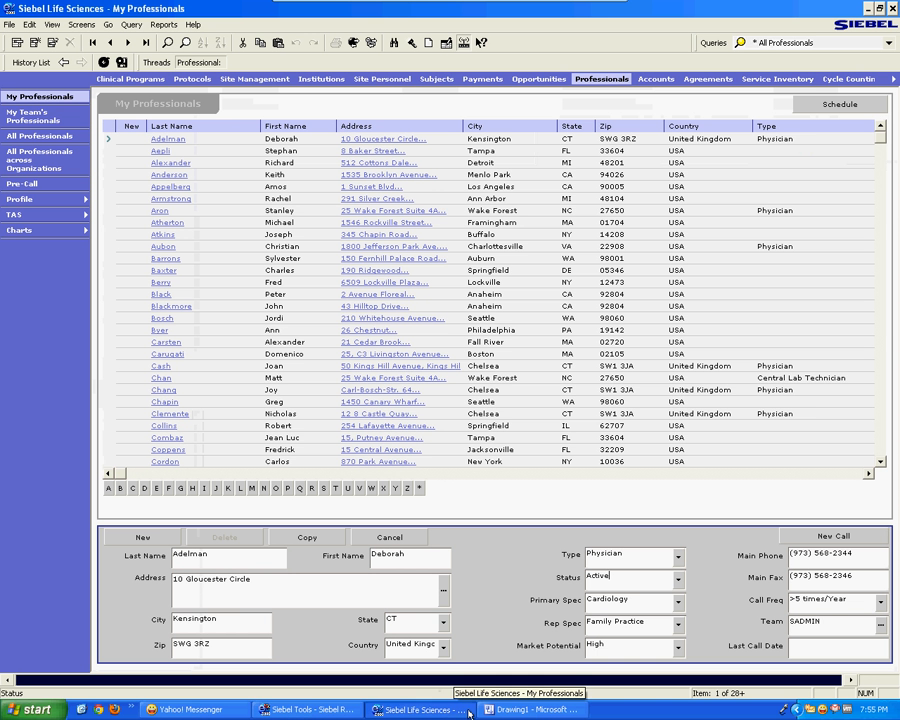
click(530, 709)
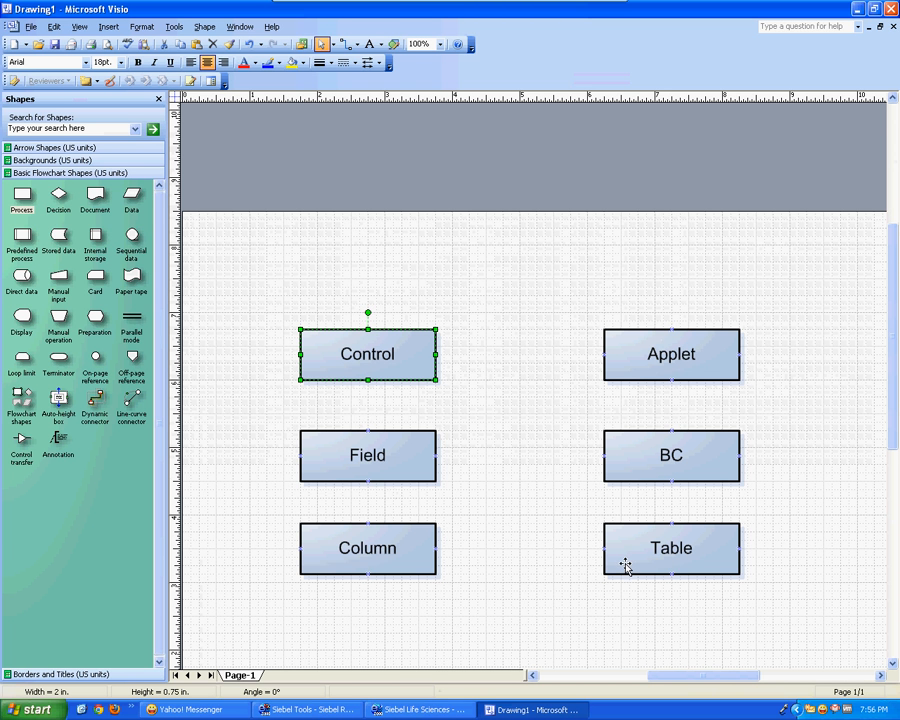
click(310, 710)
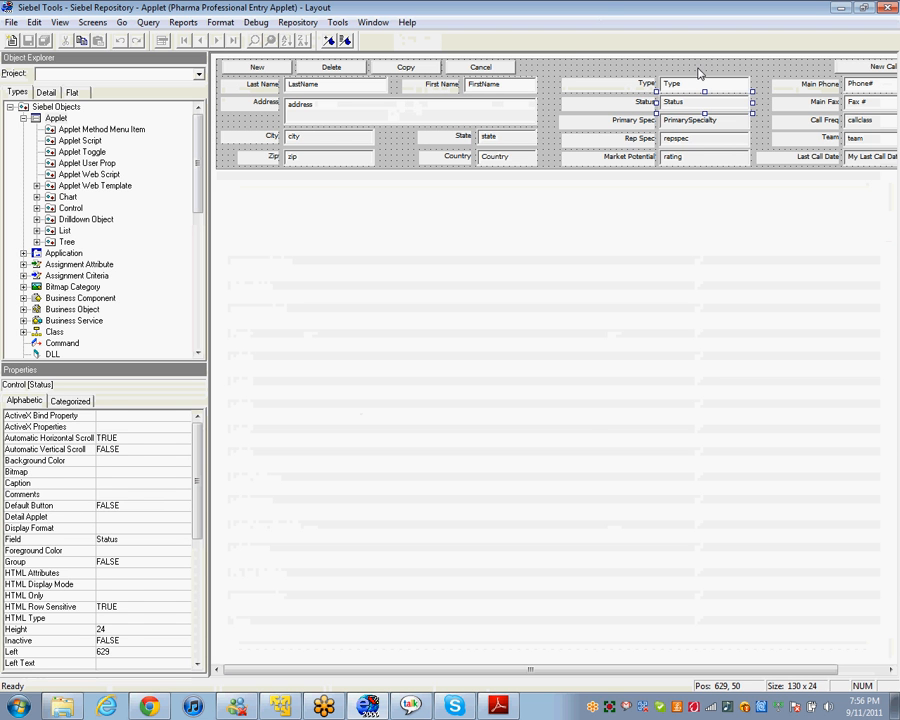
Step: Dismiss the read-only dialog and close the layout of Pharma Professional Entry Applet
click(323, 233)
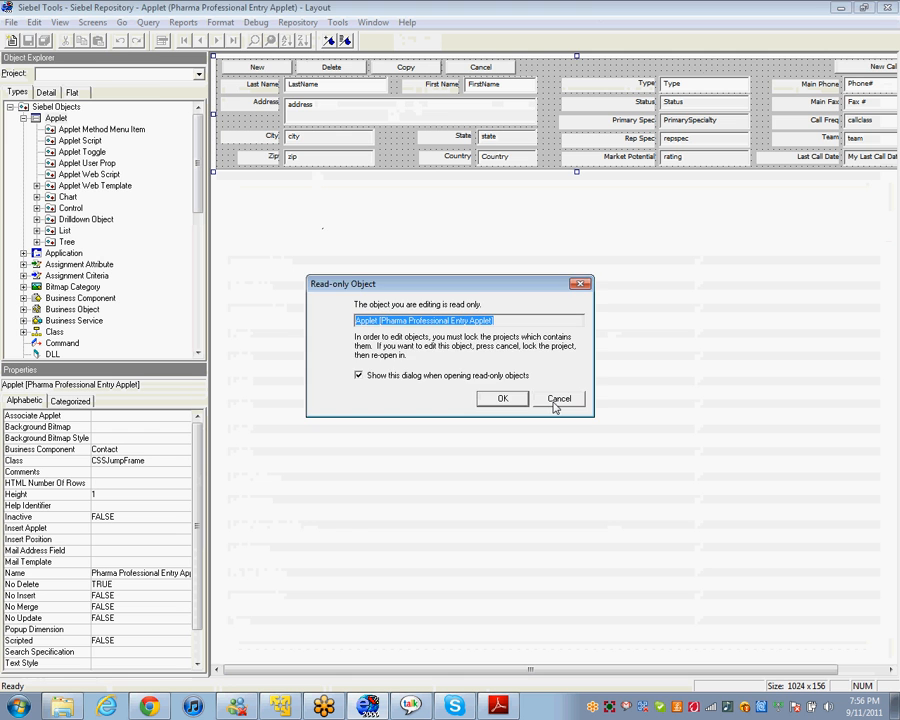
click(556, 399)
click(12, 21)
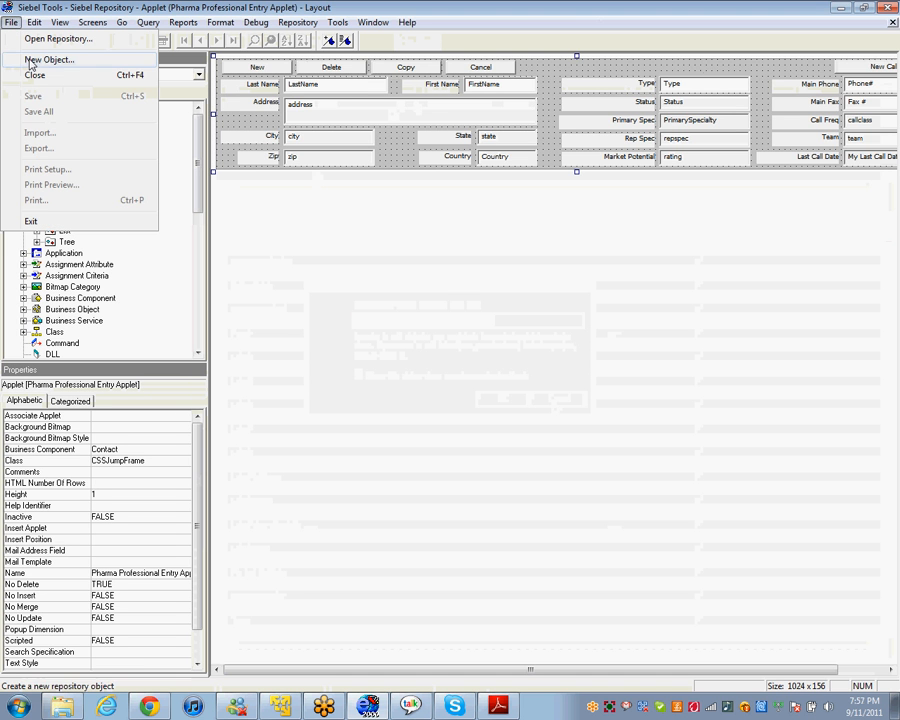
click(33, 74)
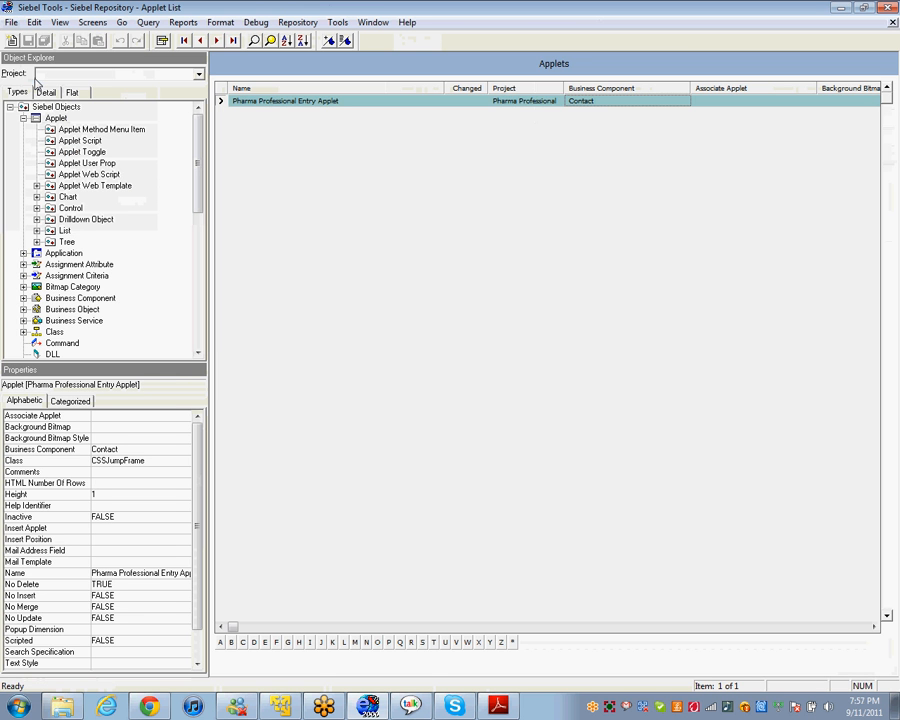
Step: Select the Business Component property of Pharma Professional Entry Applet in the Properties window
click(12, 22)
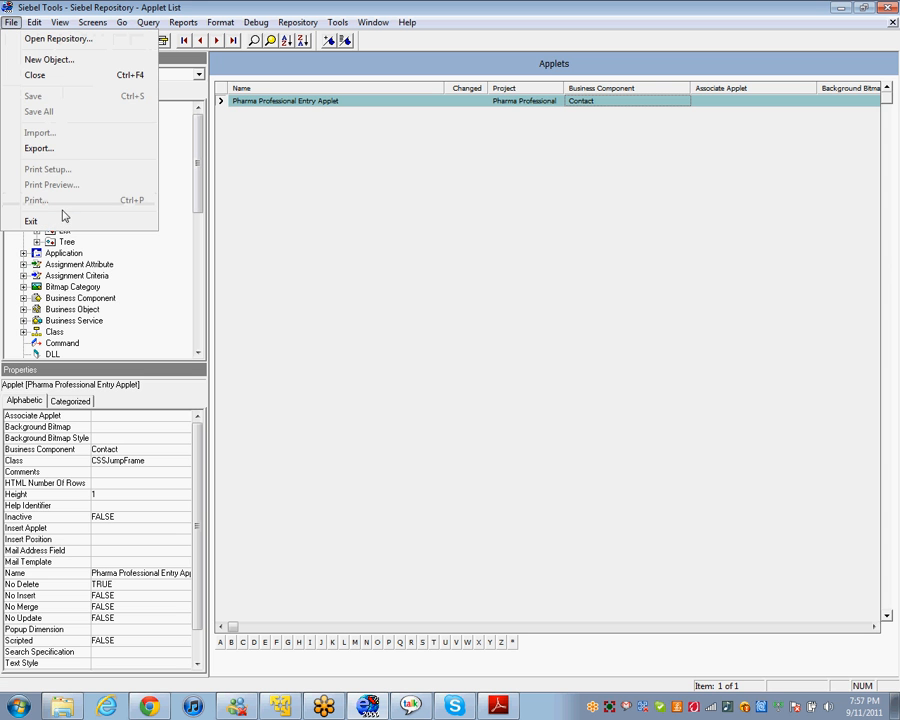
click(386, 217)
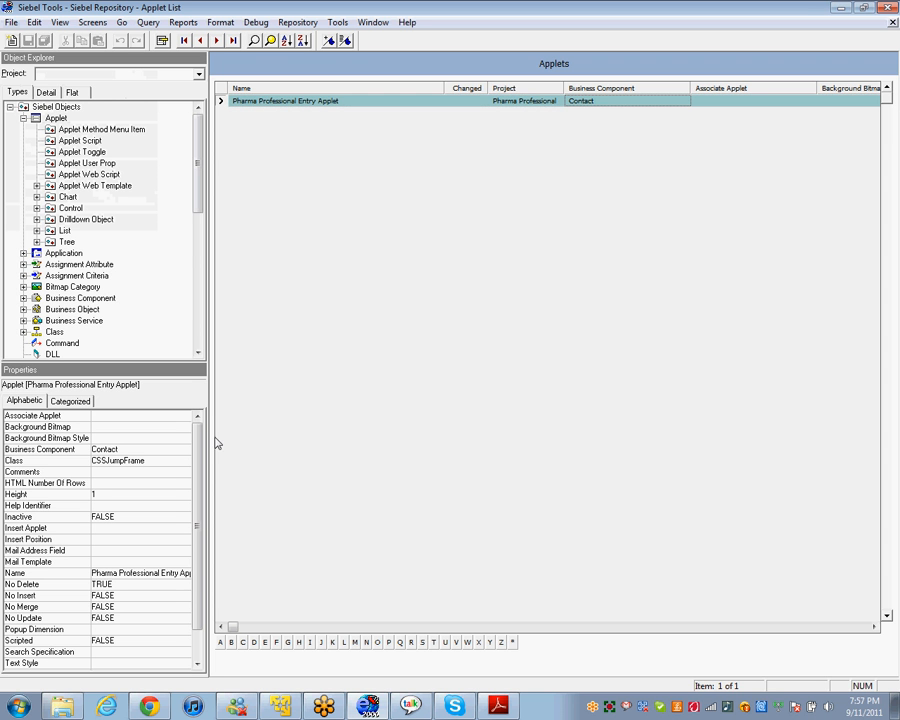
click(135, 449)
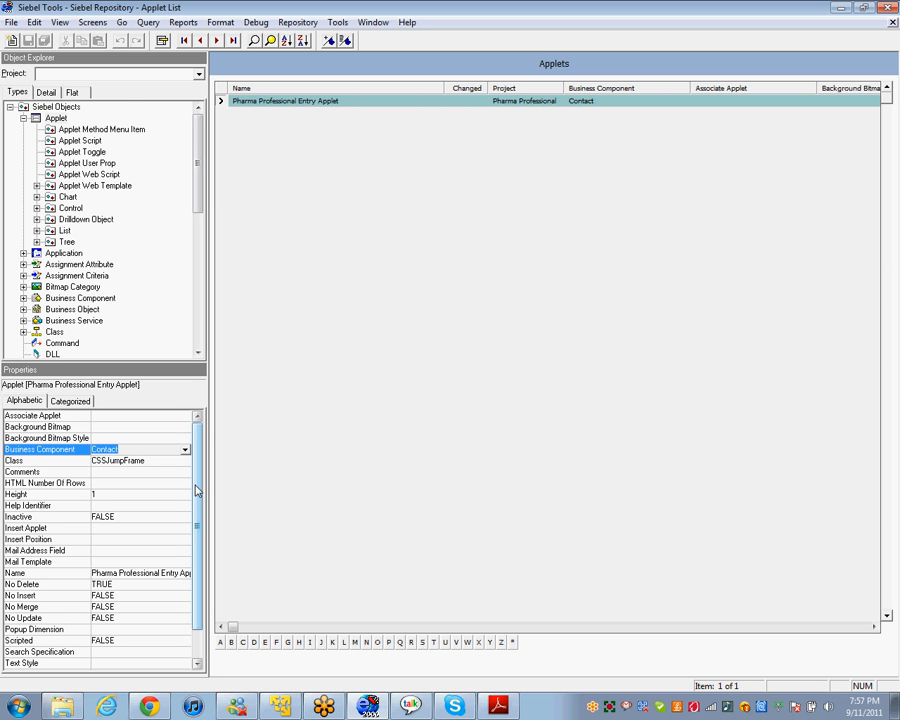
Step: Review the remaining properties of Pharma Professional Entry Applet, both in its property list and across its record's columns
scroll(197, 490, down, 1)
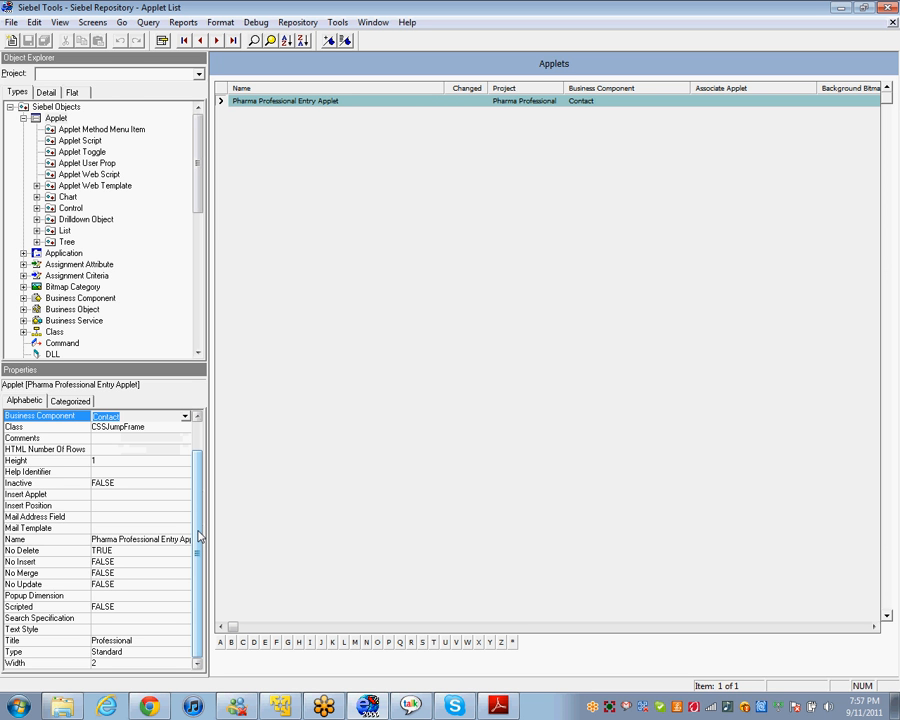
click(860, 628)
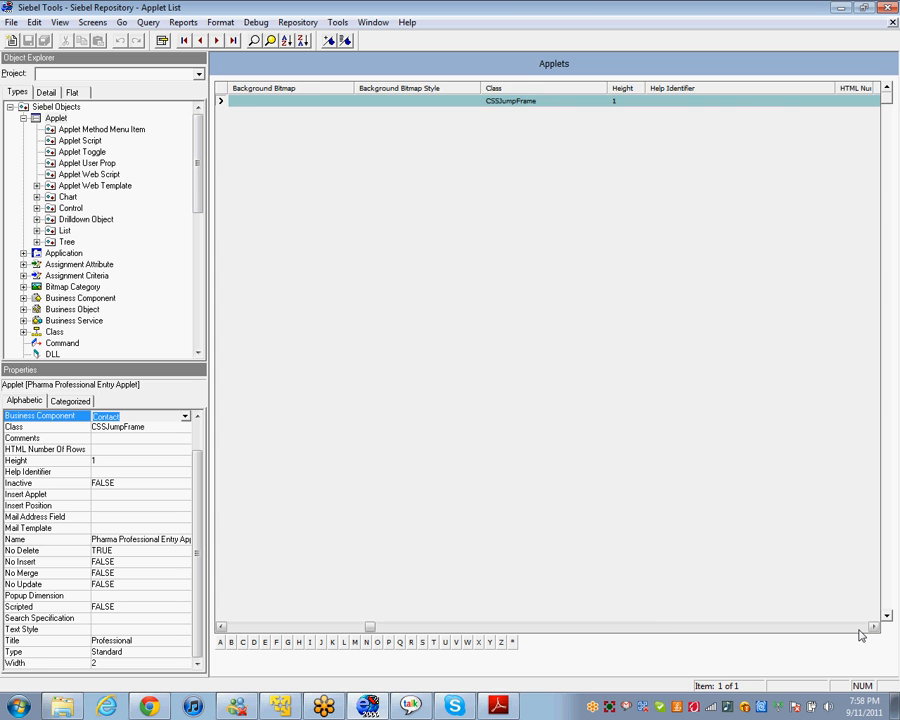
click(860, 630)
click(860, 630)
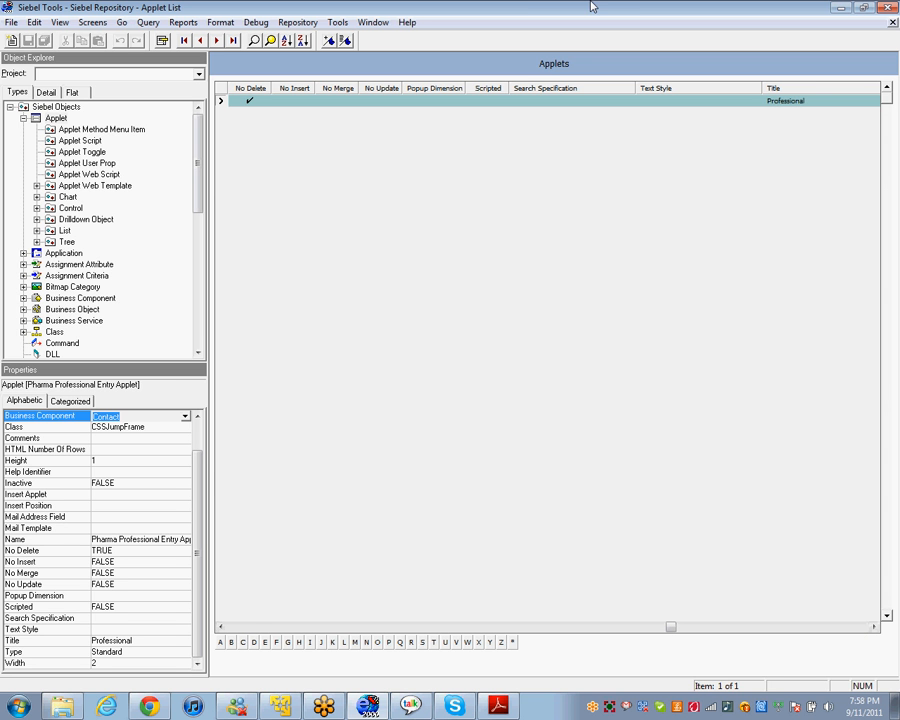
Step: Check the My Professionals screen in Siebel Life Sciences, and return to Siebel Tools to view the applet record's last columns
click(282, 707)
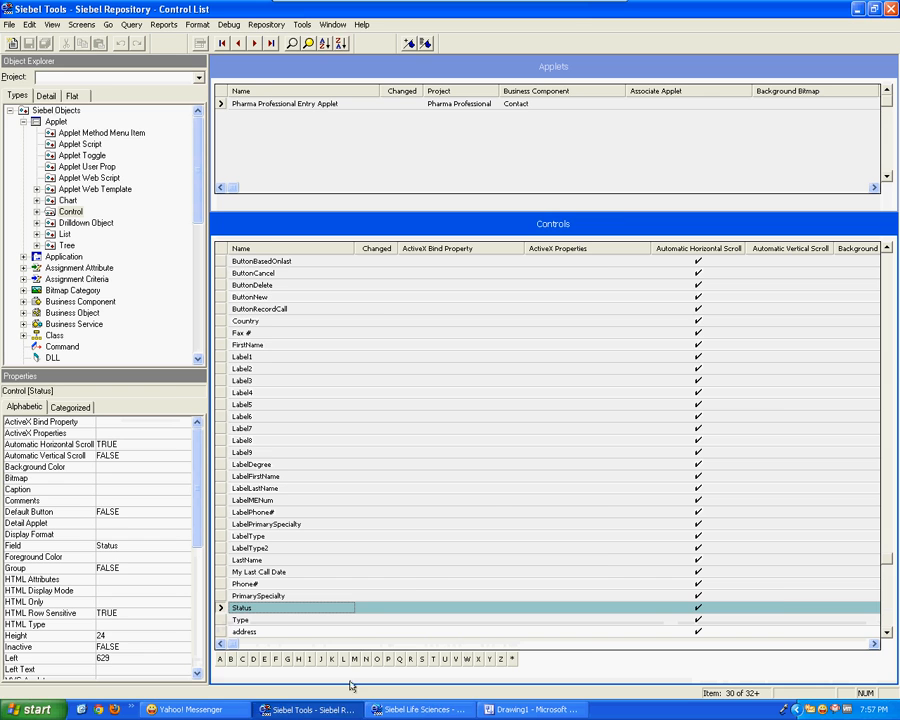
click(397, 710)
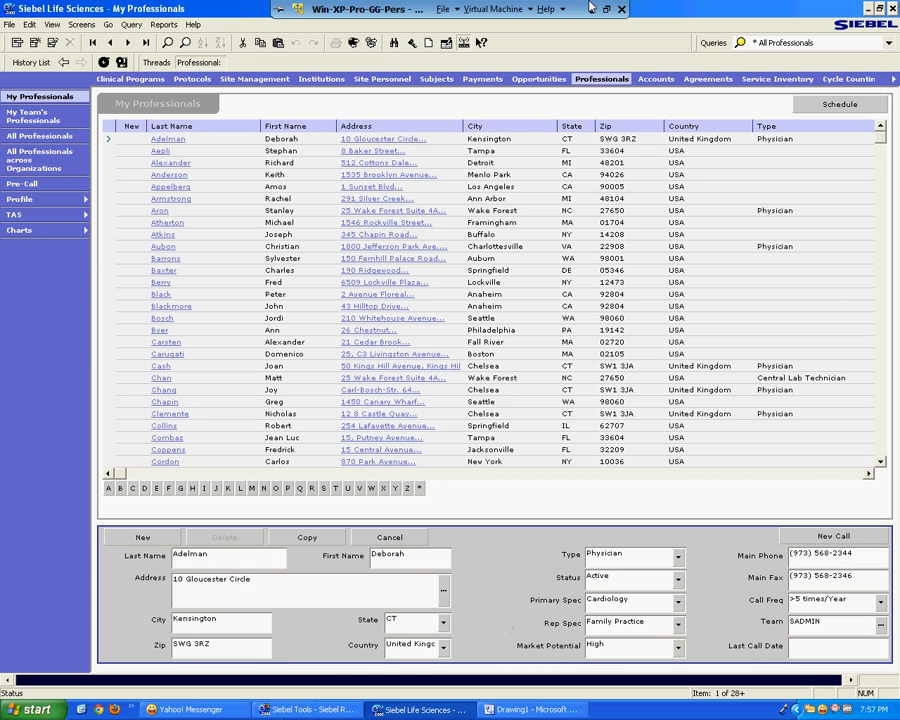
click(592, 12)
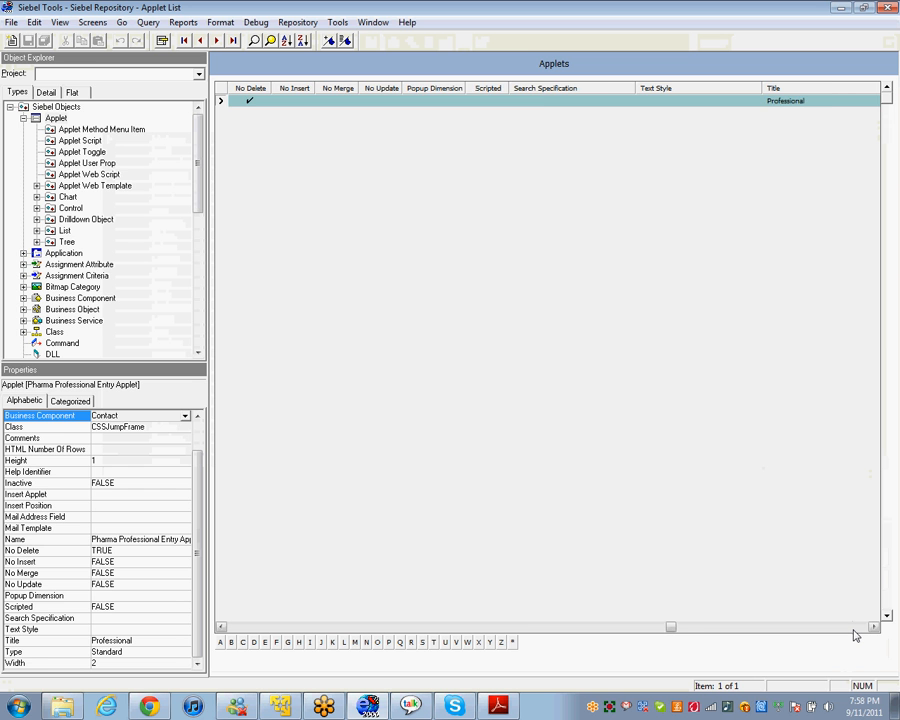
click(855, 628)
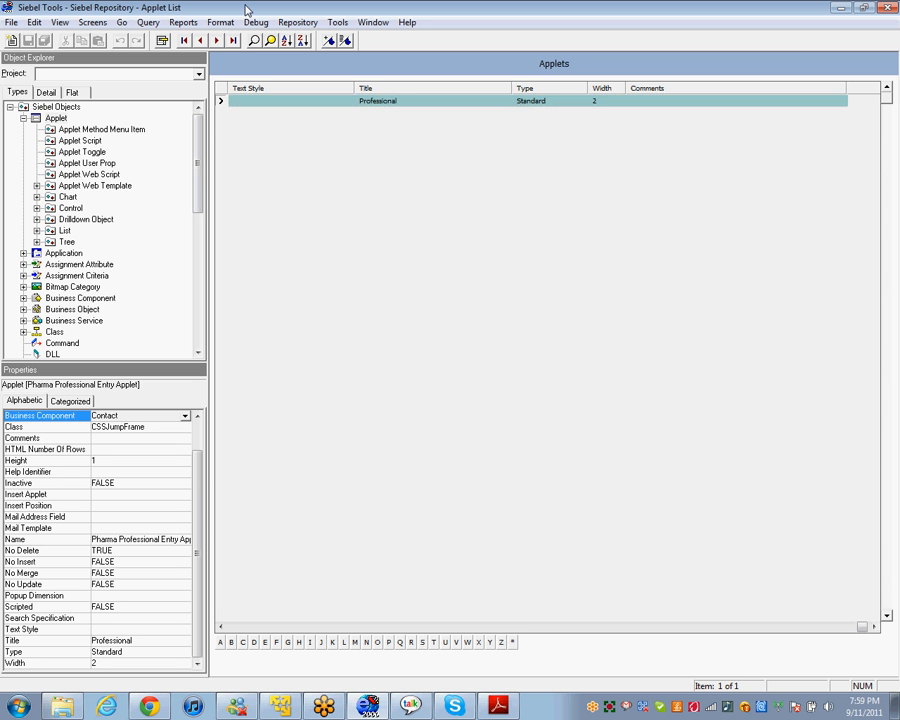
Step: List the controls of Pharma Professional Entry Applet and query them for the name Status
click(70, 208)
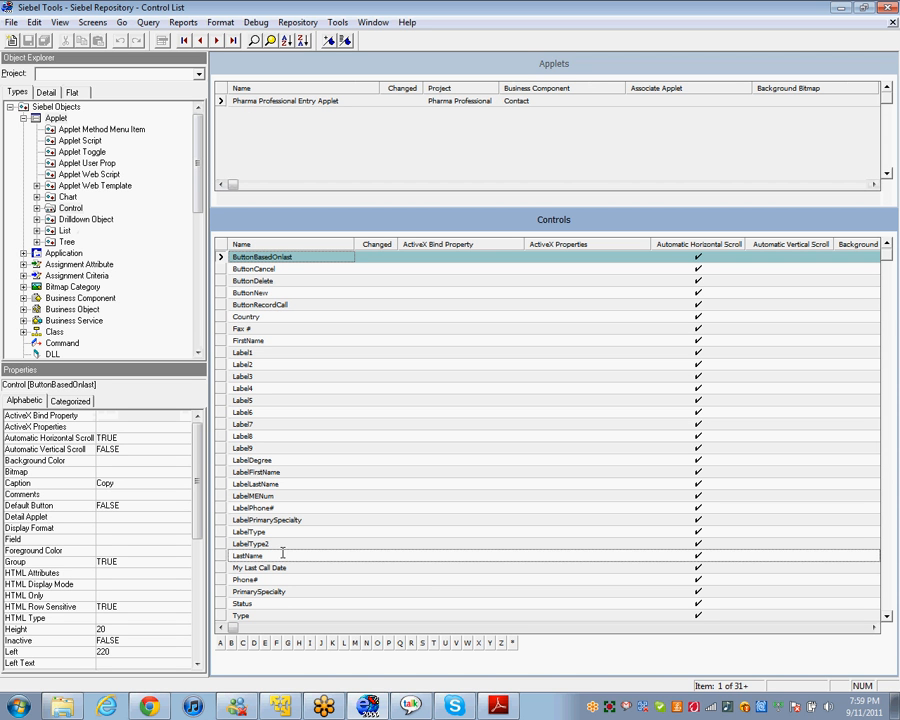
click(224, 604)
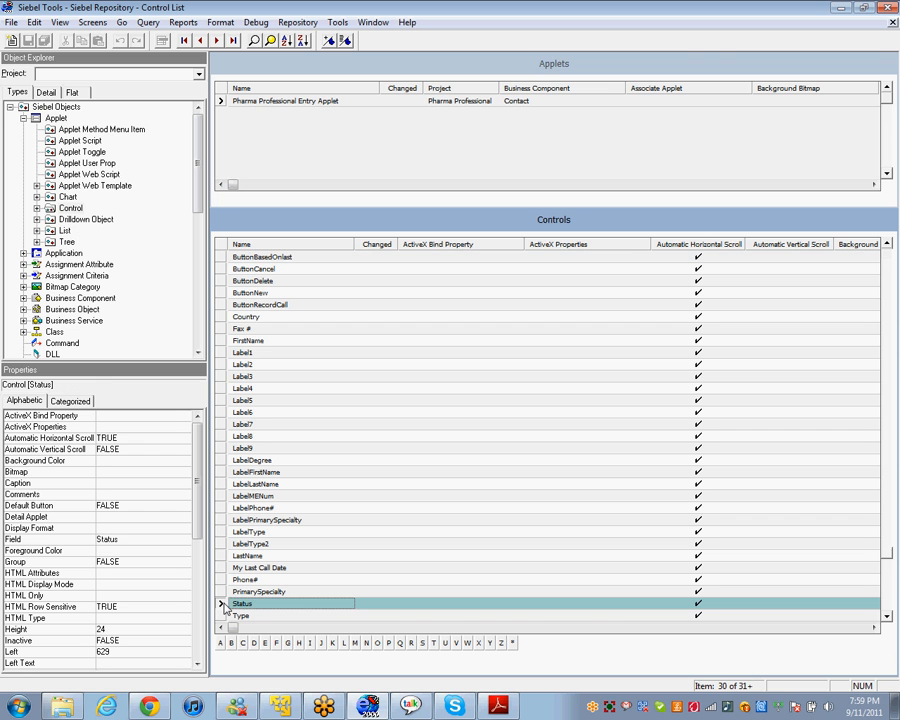
click(266, 603)
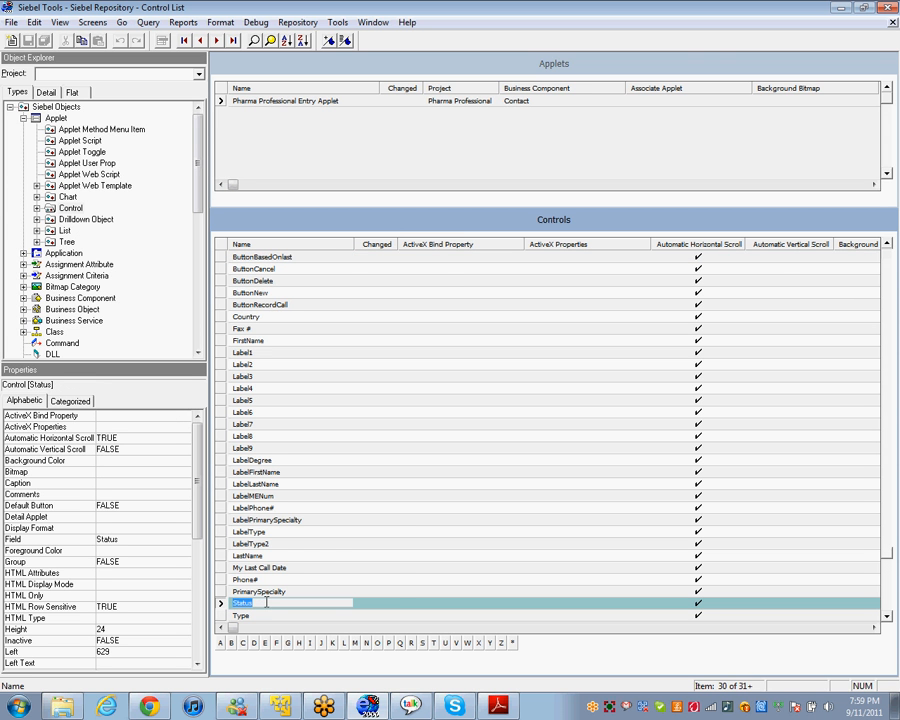
right_click(266, 603)
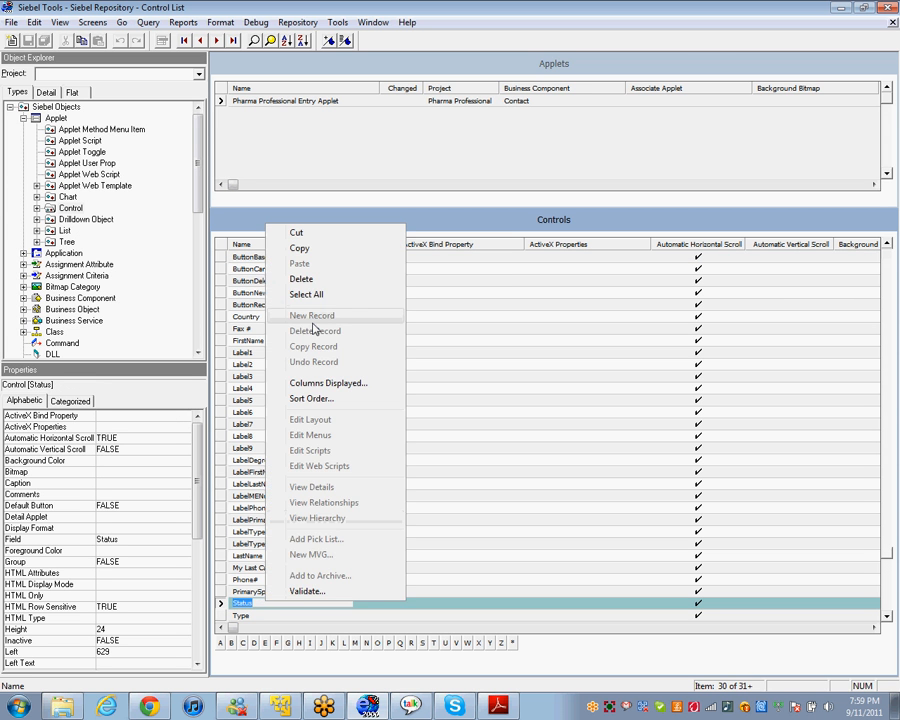
click(310, 249)
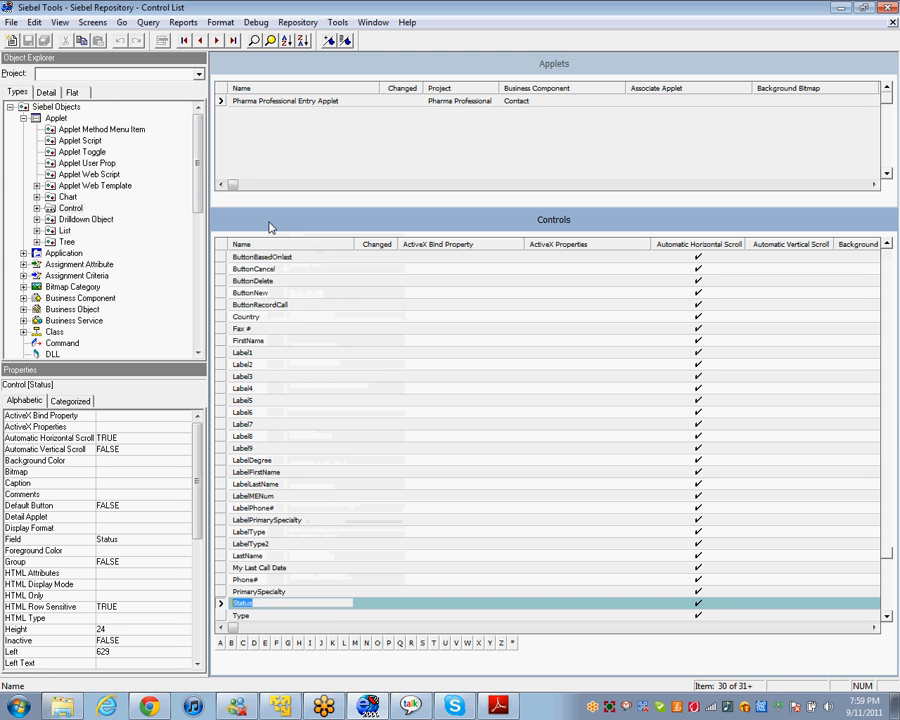
key(ctrl+q)
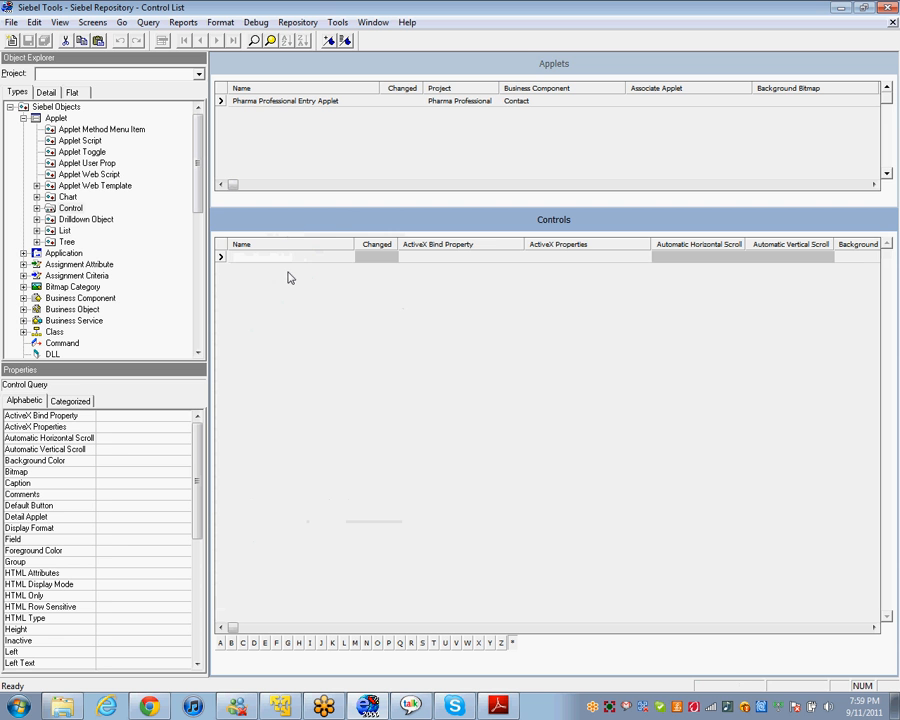
key(ctrl+v)
key(Return)
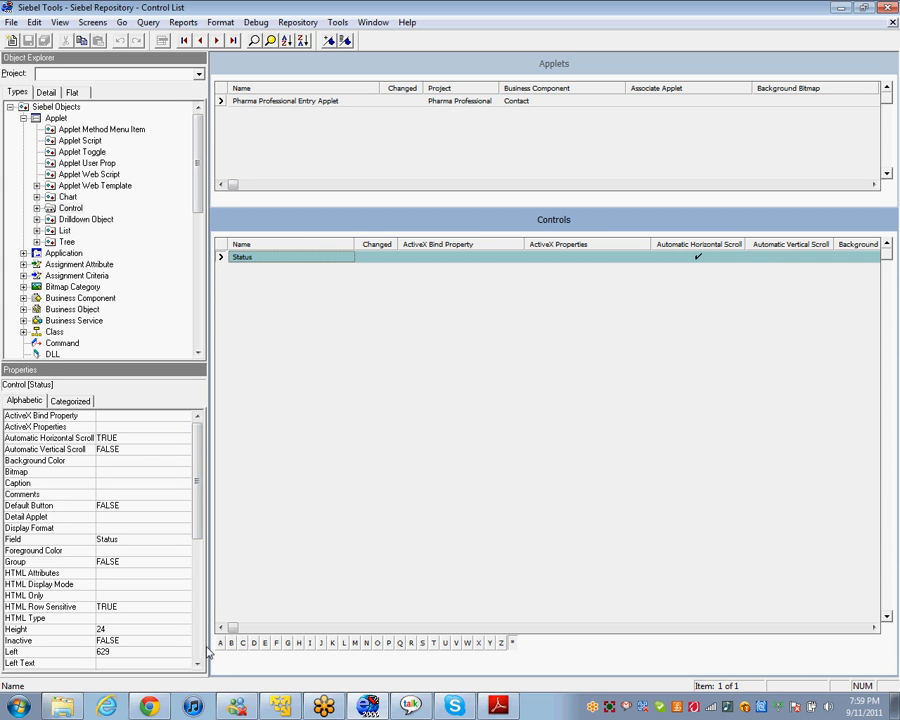
Step: Examine the Status control's Name, Field, Automatic Horizontal Scroll and Automatic Vertical Scroll properties
click(274, 257)
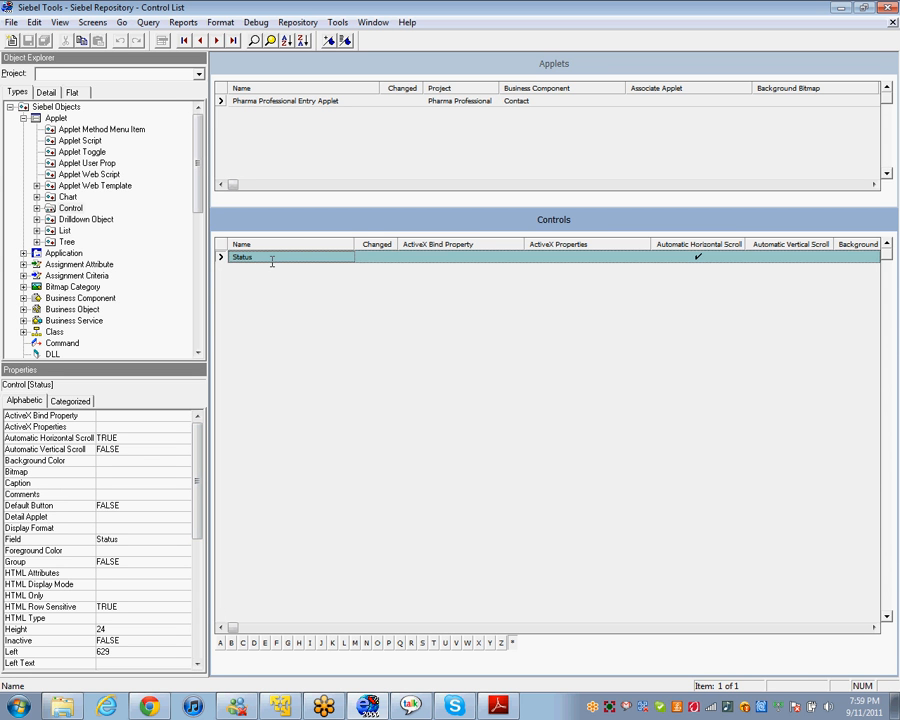
click(271, 258)
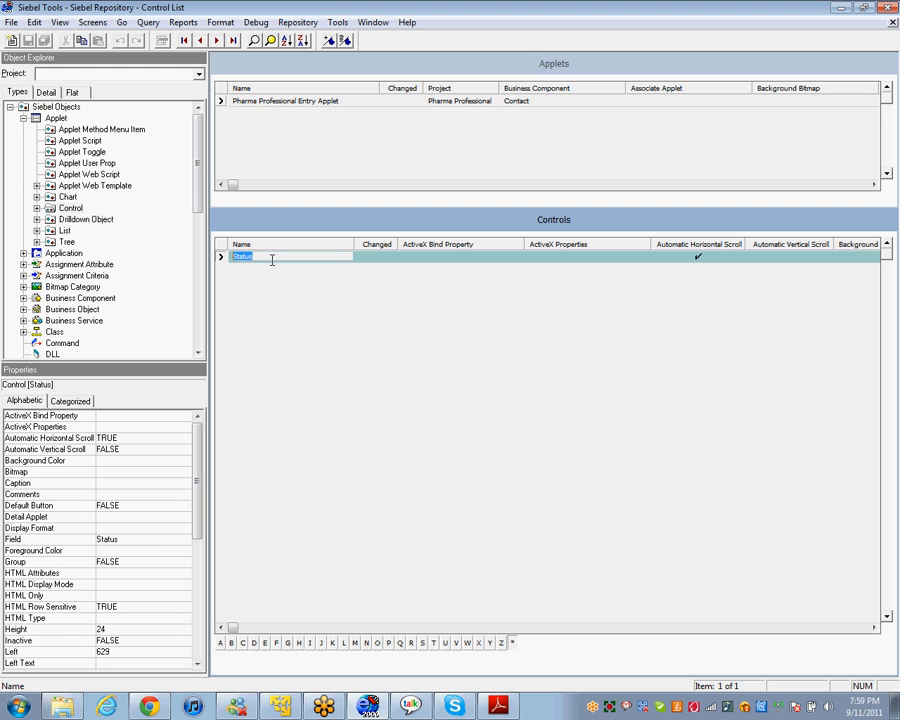
click(144, 540)
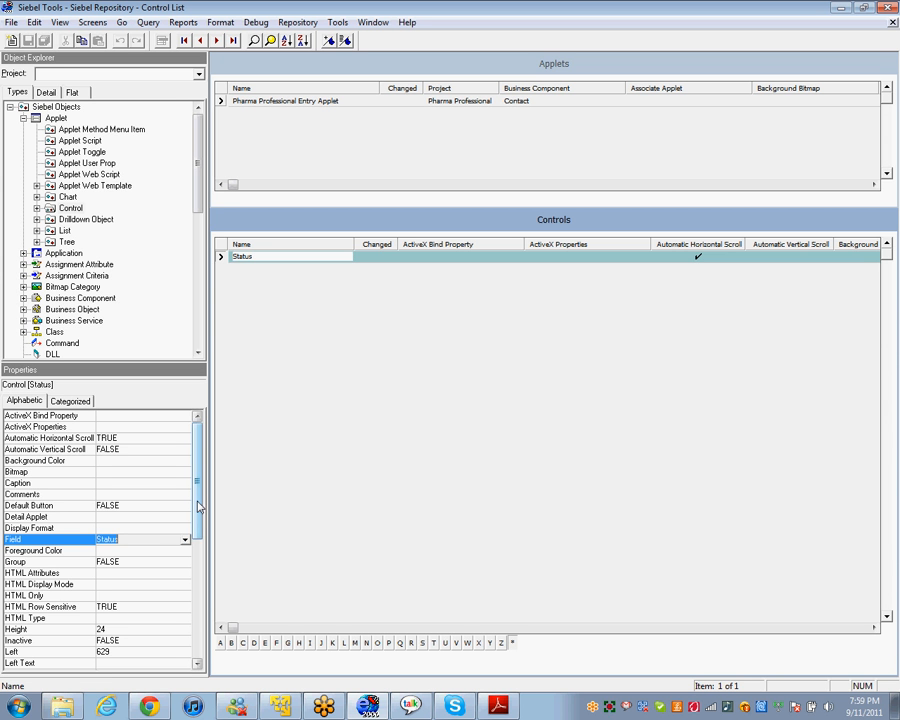
click(127, 438)
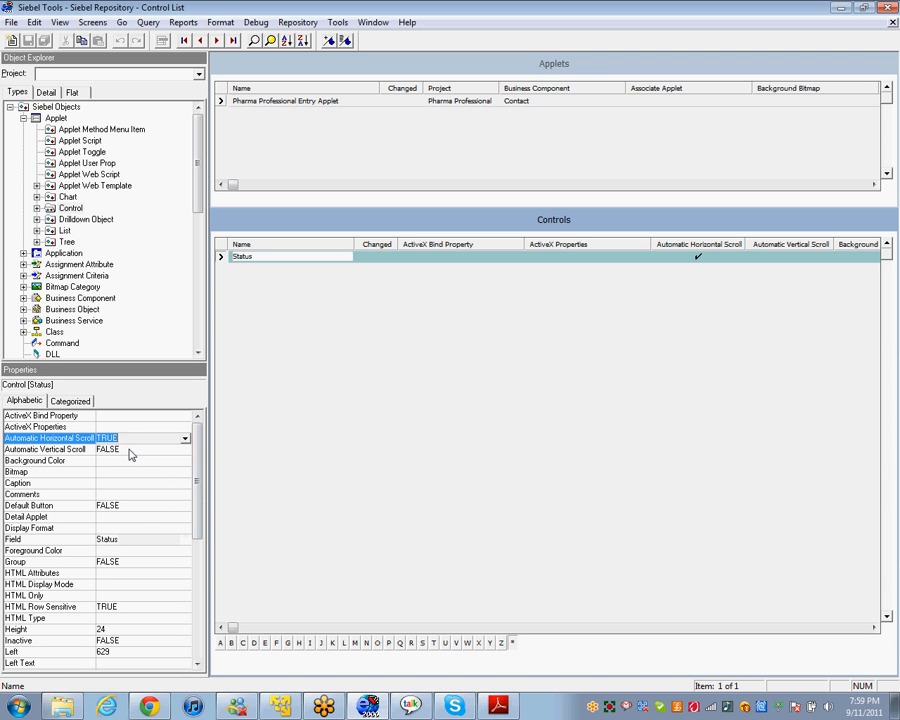
click(130, 450)
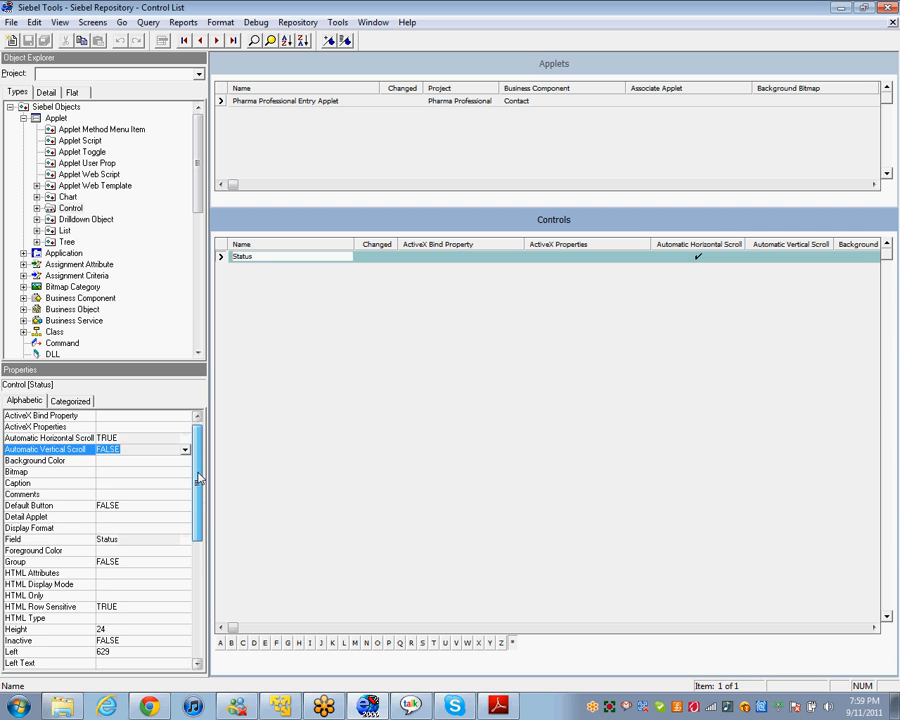
Step: Examine the Status control's Parent Name, Sequence, Top, Tab Stop and Text Alignment properties
drag(197, 476, 201, 600)
click(160, 539)
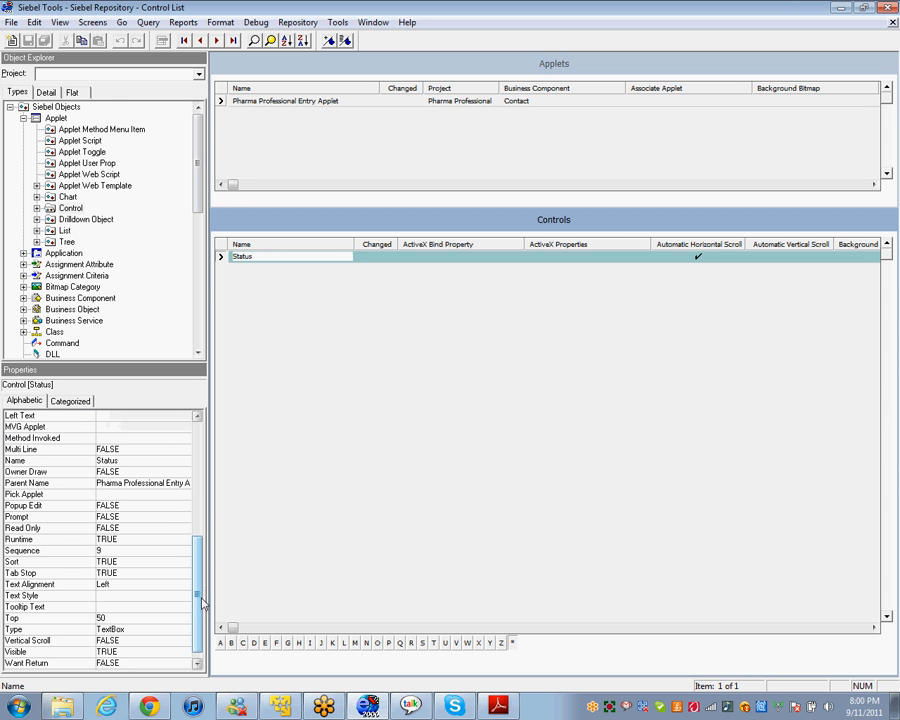
click(153, 485)
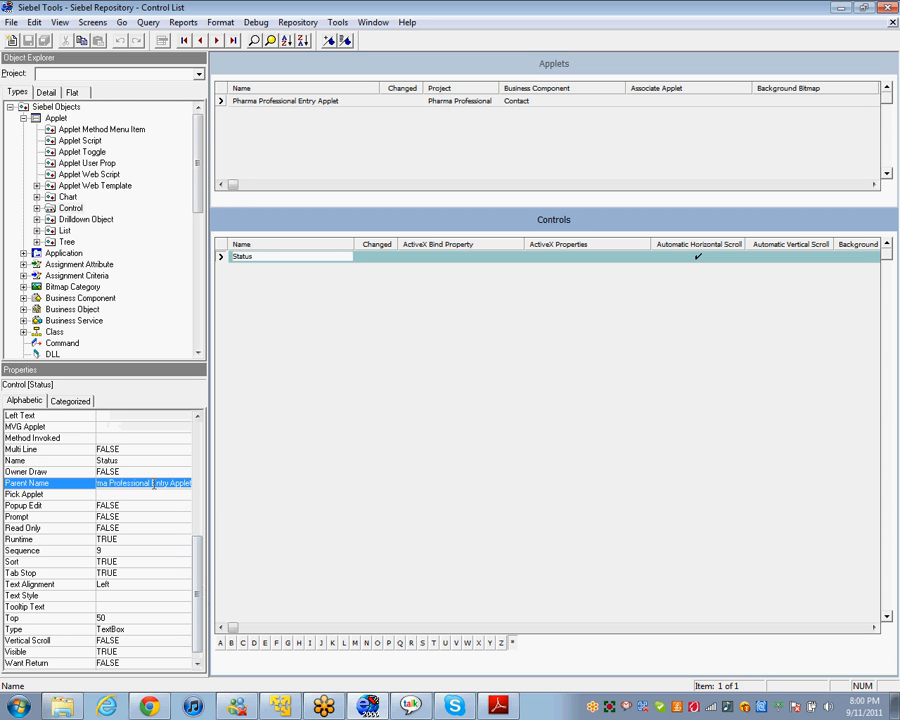
click(141, 551)
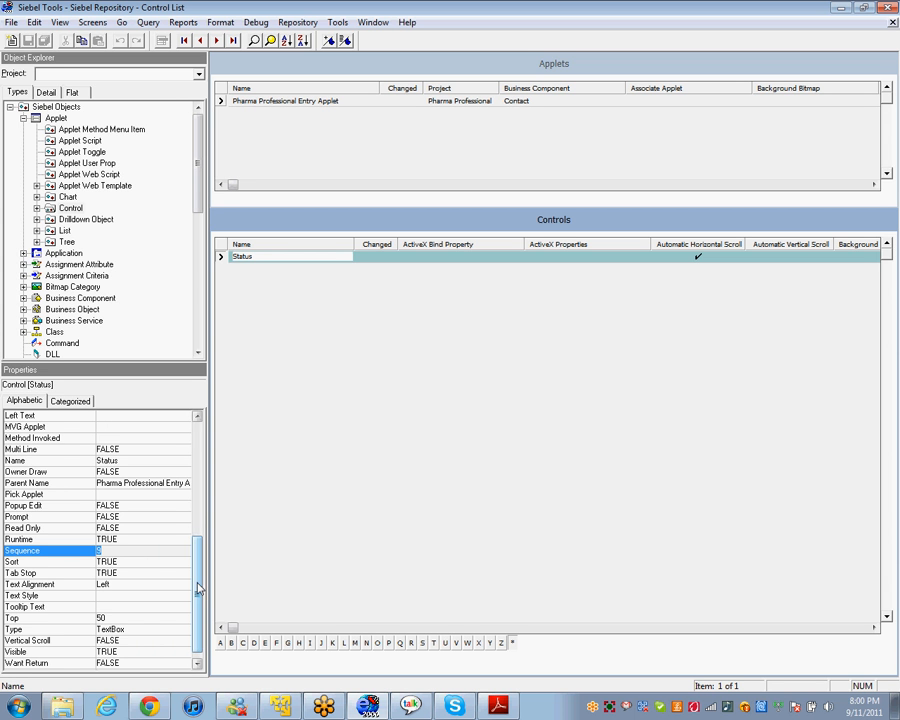
scroll(133, 595, down, 1)
click(128, 607)
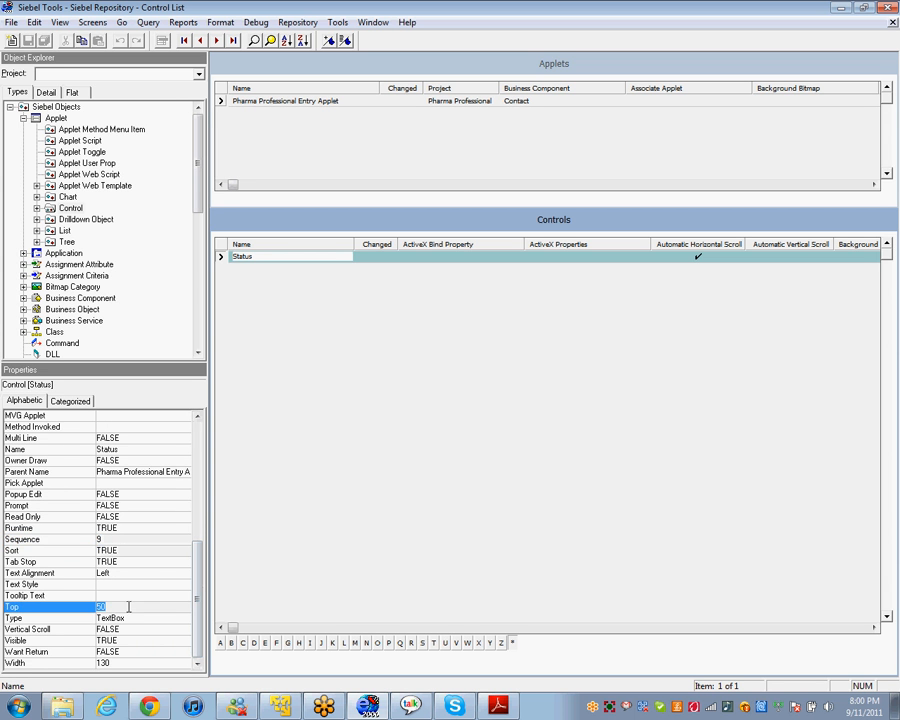
click(125, 561)
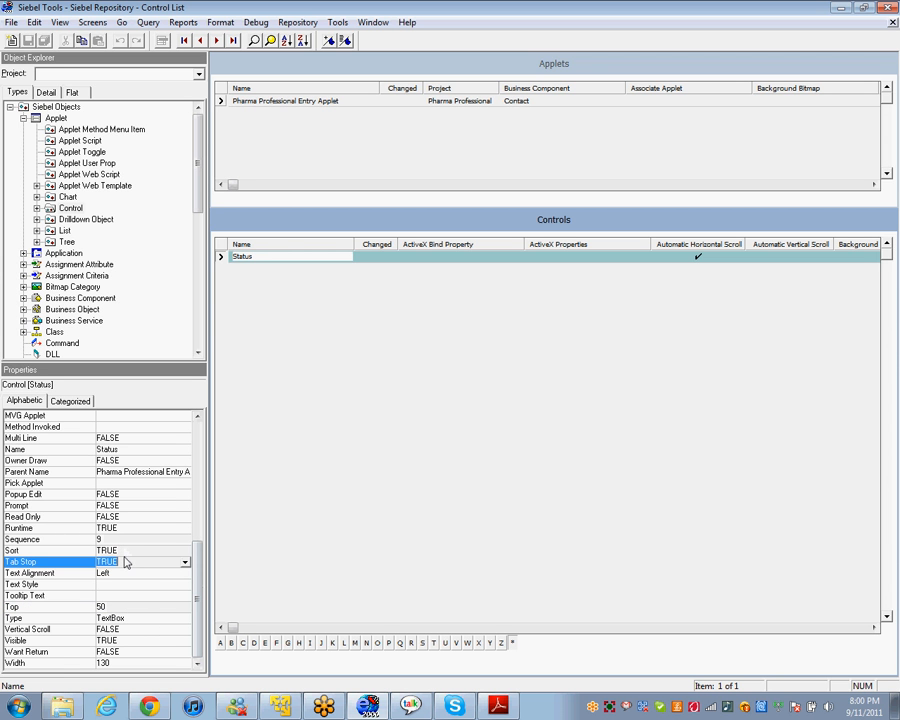
click(125, 572)
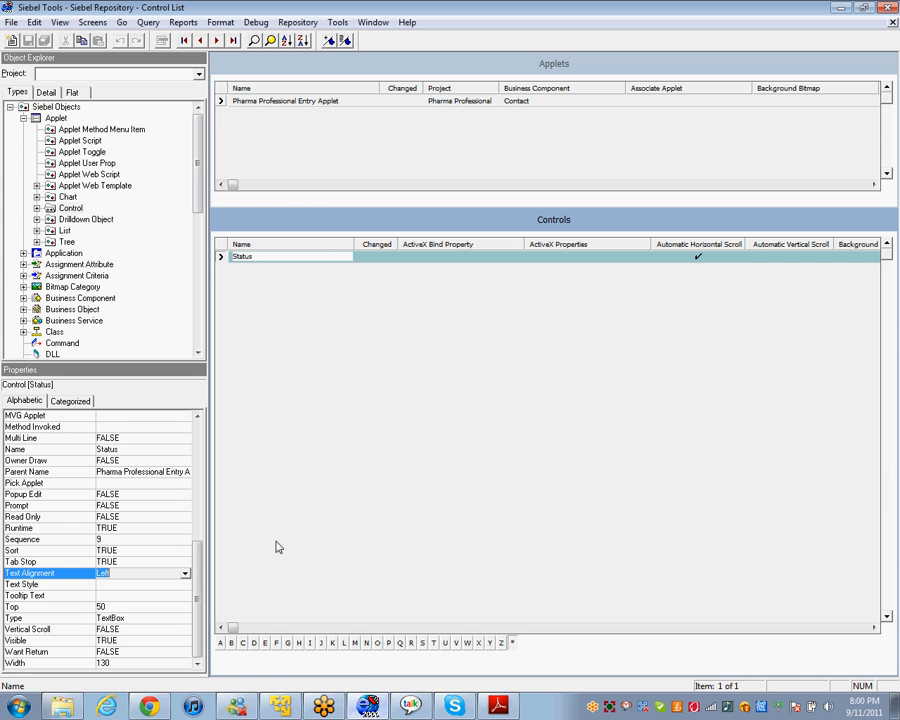
Step: Switch to Siebel Life Sciences, open the Opportunities screen, and view the first opportunity's expanded Description and Account Addresses
click(150, 440)
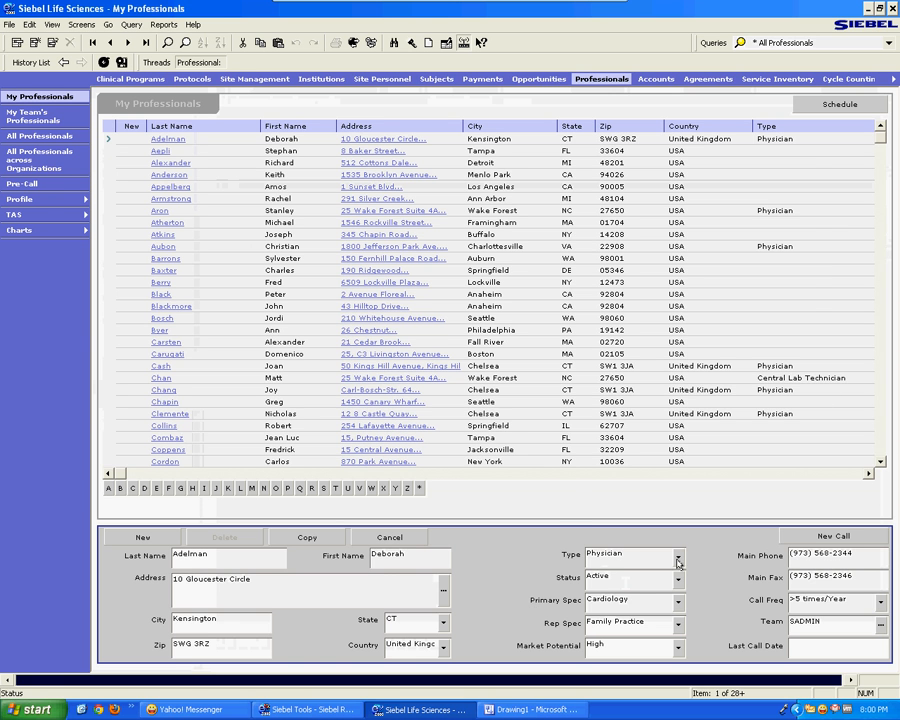
click(538, 78)
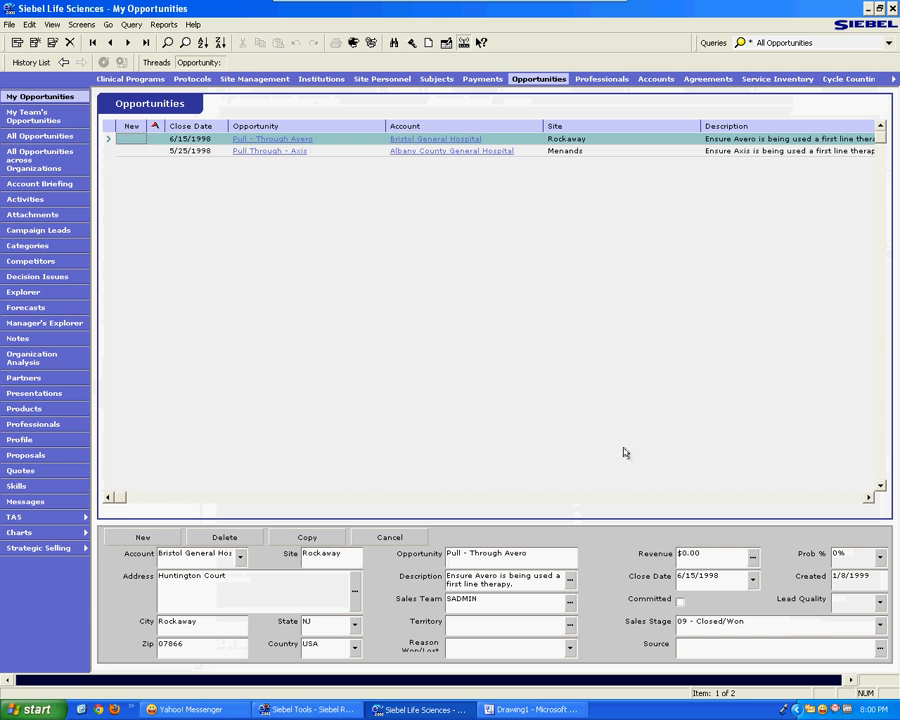
click(570, 582)
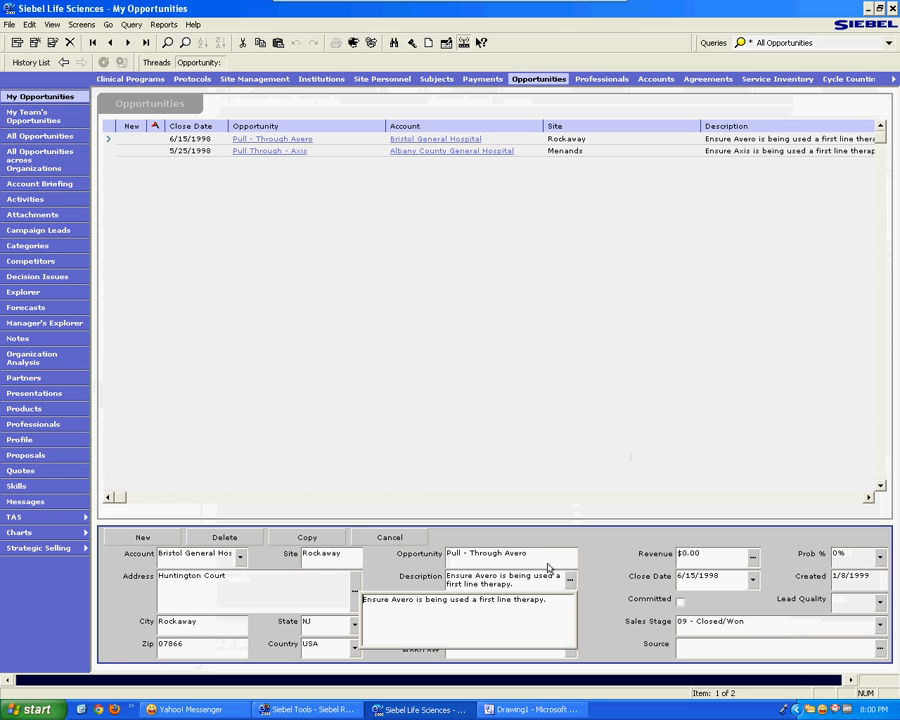
click(382, 584)
click(355, 590)
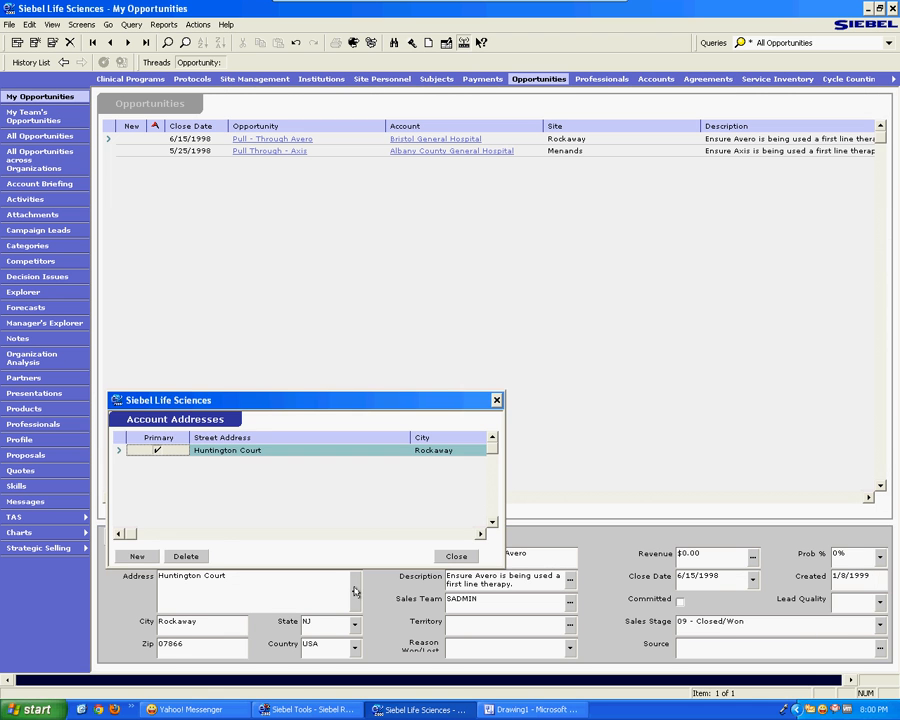
click(456, 556)
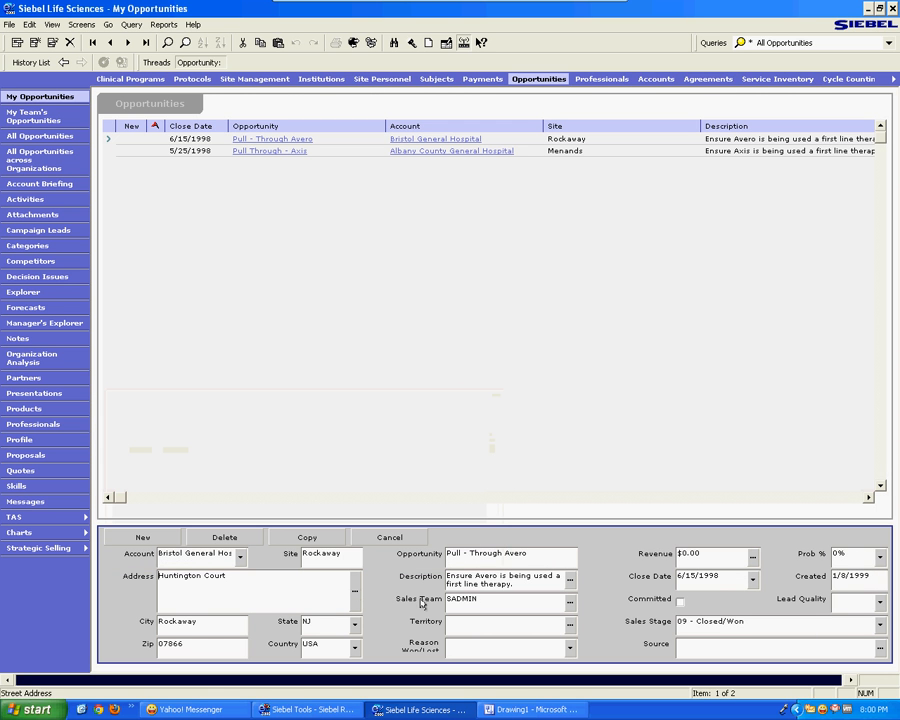
Step: Append "wqtretrwyetyurtiuyuoio" to the Pull - Through Avero opportunity's name
click(552, 586)
click(547, 555)
text(wqtretrwye)
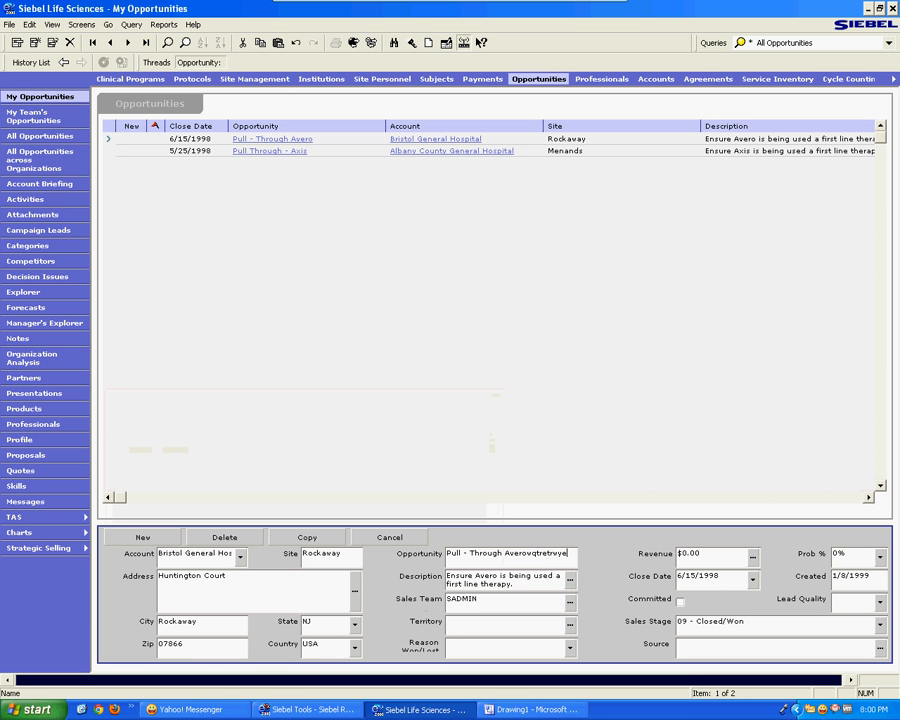
text(tyurtiuyuoio)
Step: Append "wqtrwtyervyteury" to the opportunity's Description in its expanded text box and move on to the Revenue field
click(570, 580)
text(wqtrw)
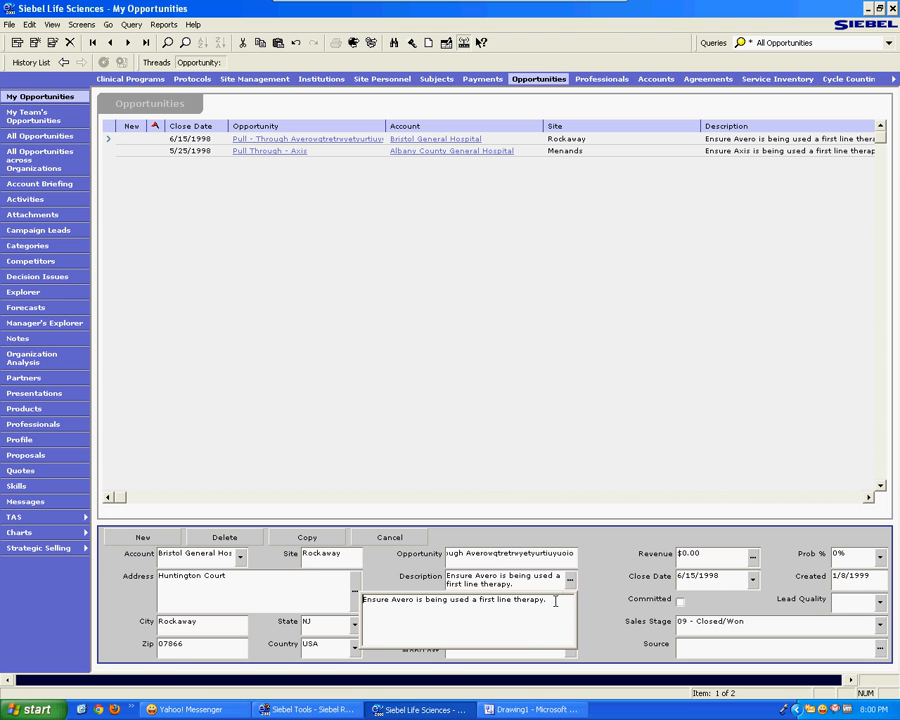
text(tyervyteury)
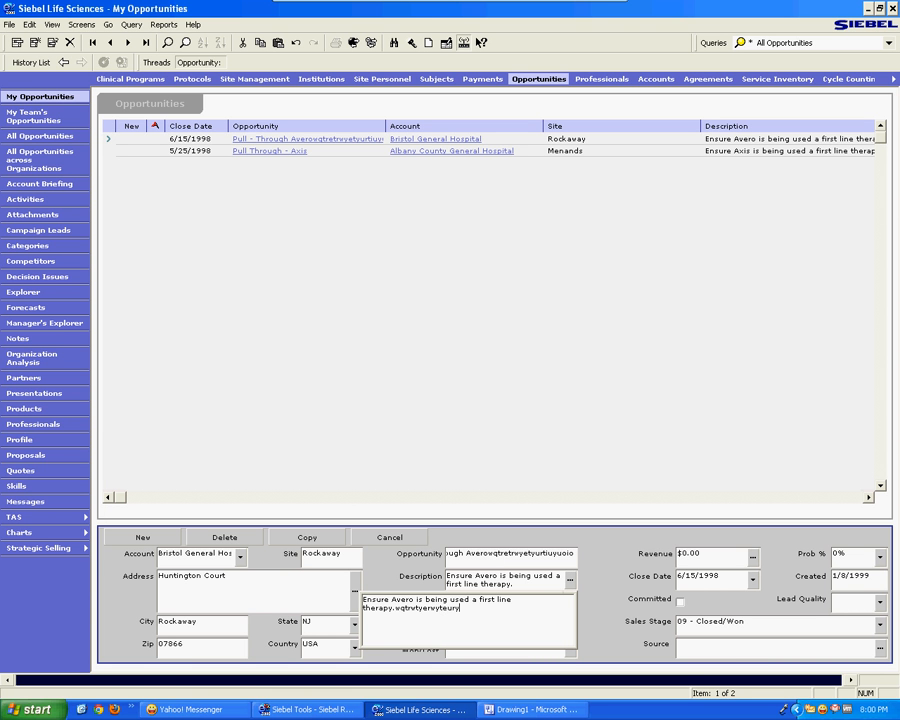
click(600, 610)
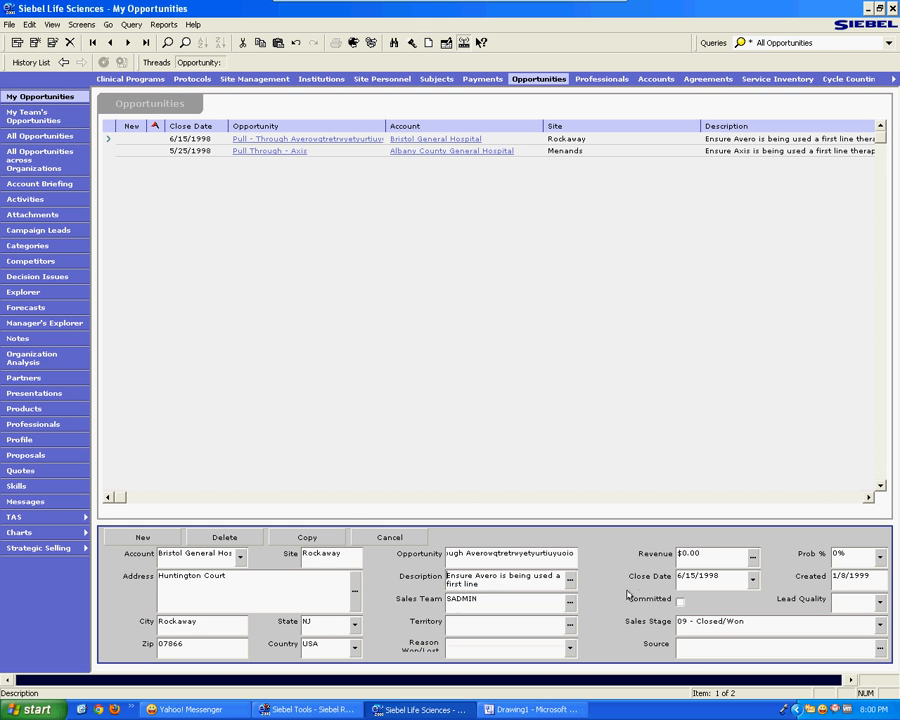
click(703, 558)
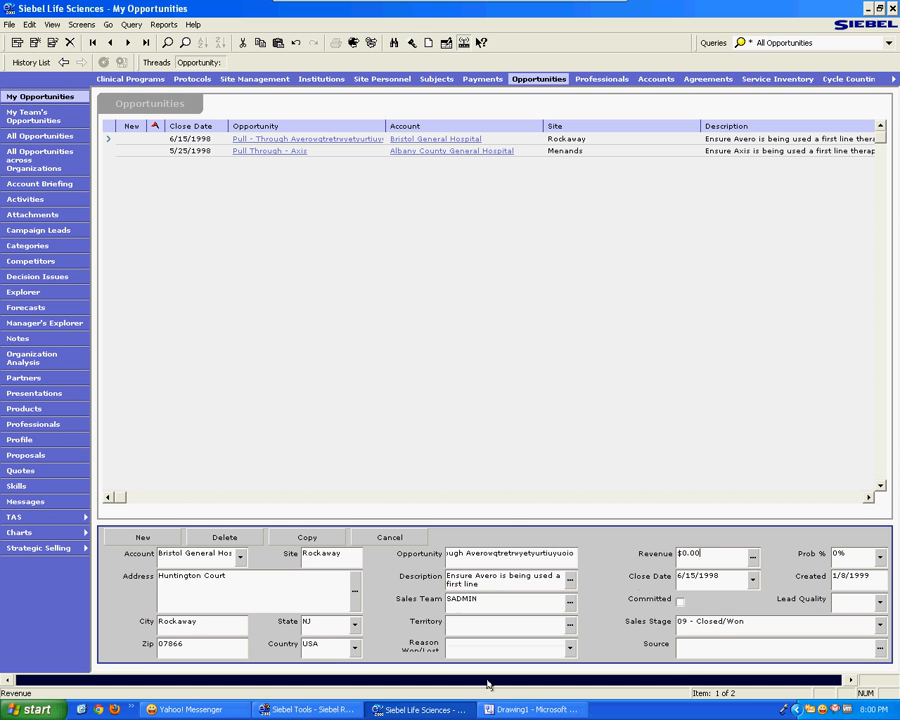
Step: Switch to the Visio drawing of Siebel object relationships and select the Field shape
click(313, 712)
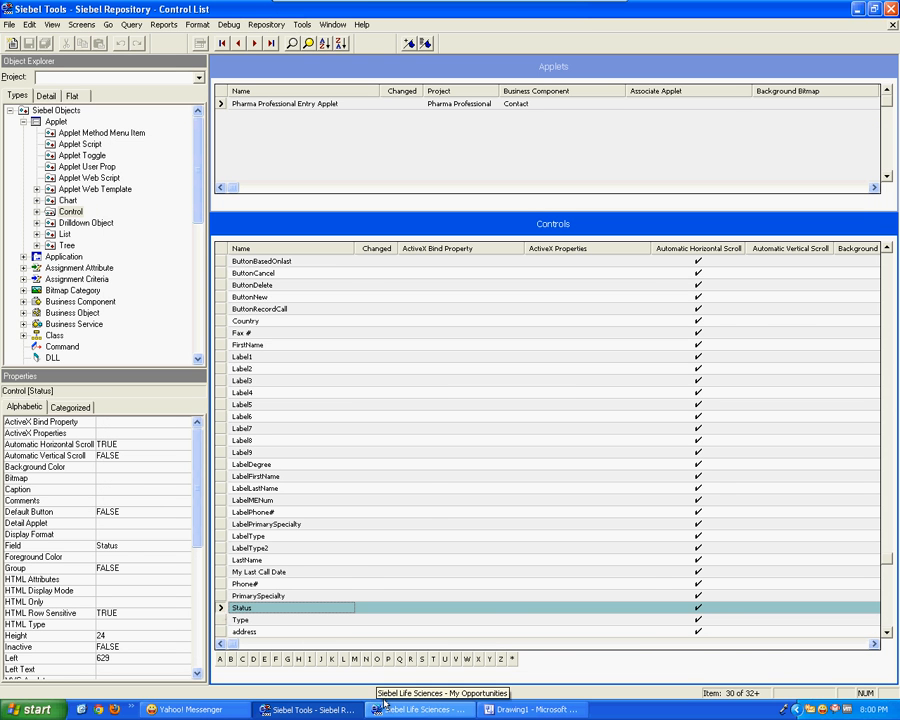
click(530, 710)
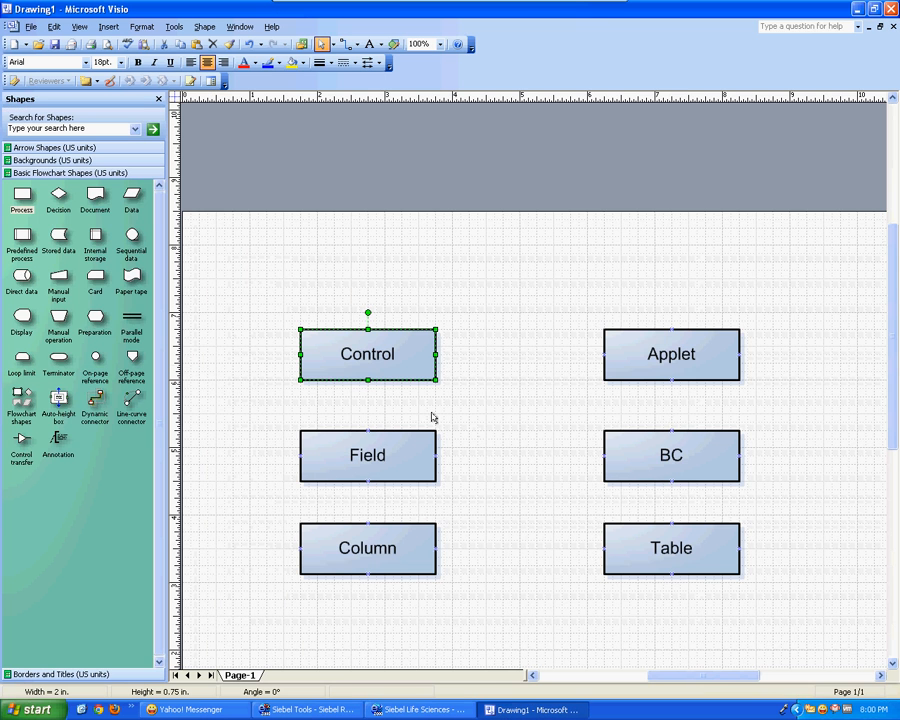
click(376, 455)
Step: Leave the virtual machine for the host computer's Siebel Tools and query the business components for the name Contact
mouse_move(550, 6)
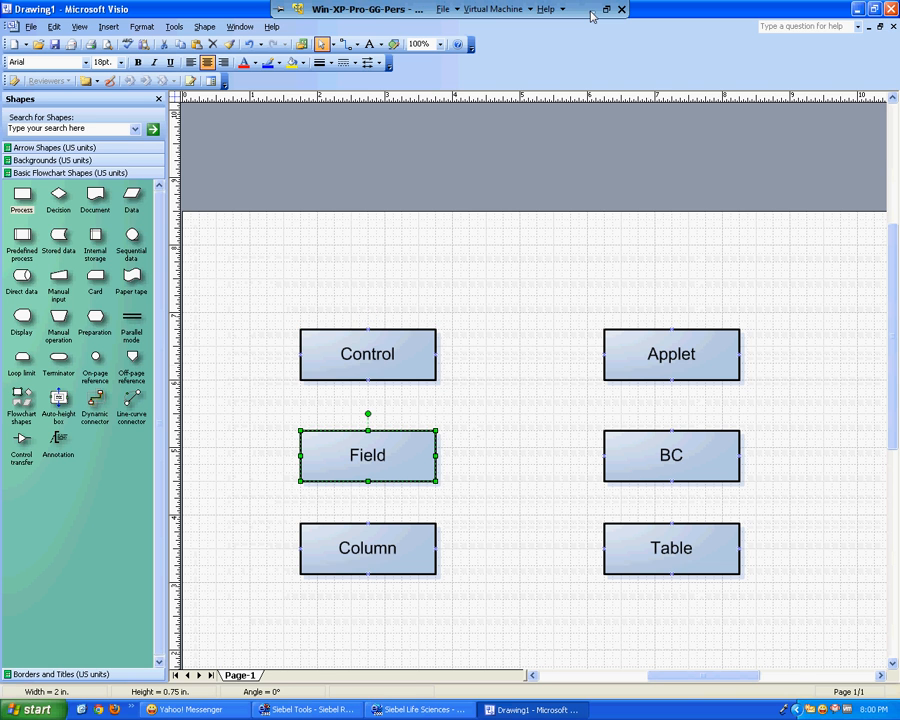
click(592, 10)
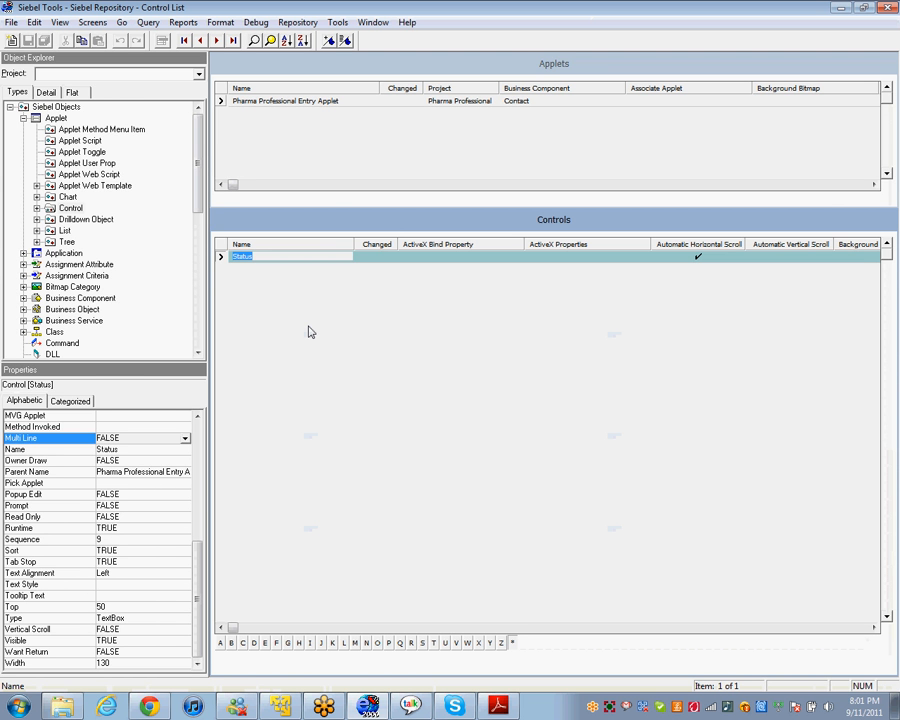
click(87, 298)
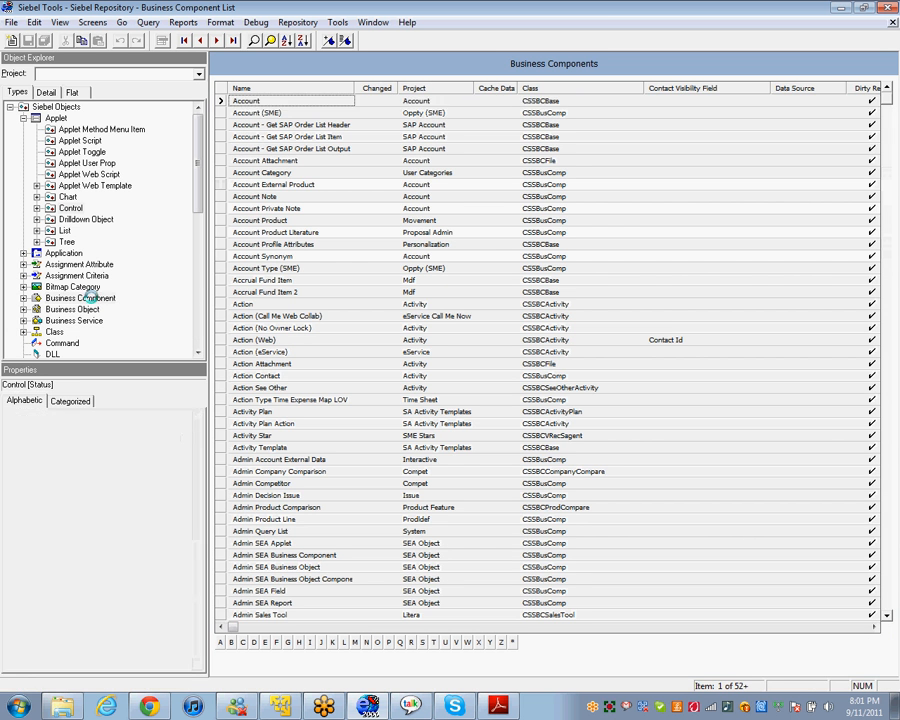
click(256, 42)
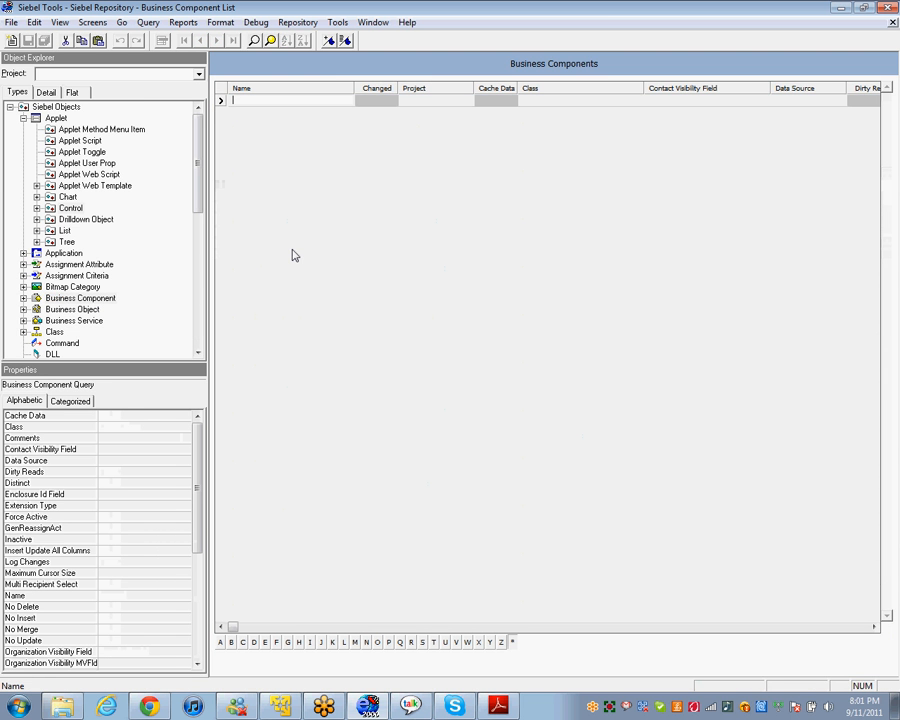
text(contact)
key(Home)
key(Right)
key(Return)
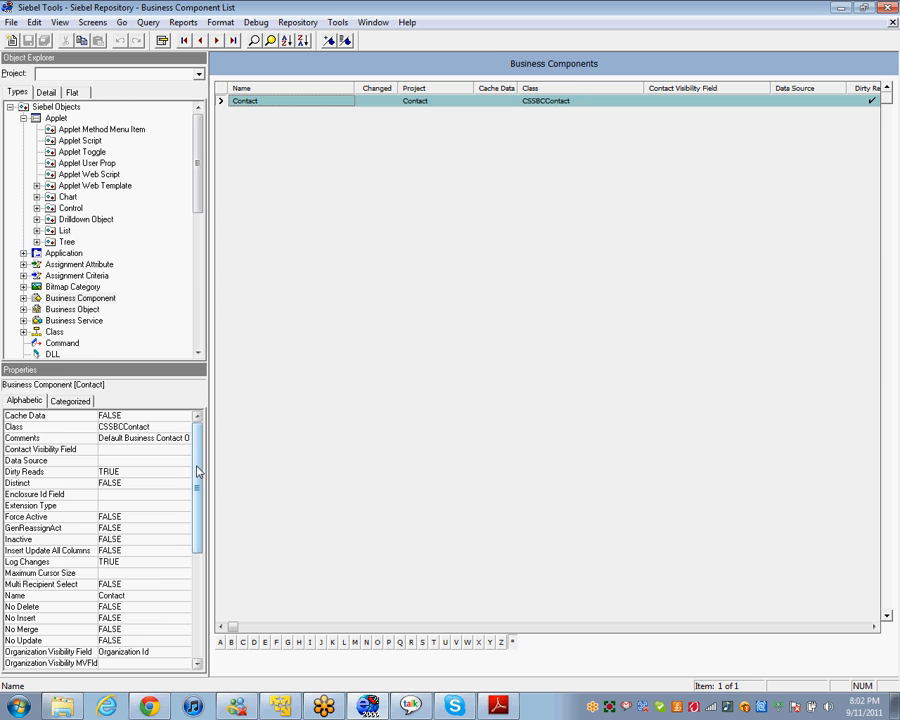
Step: Expand the Business Component object type, then widen the Search Specification column and select the Contact record's search specification
double_click(80, 298)
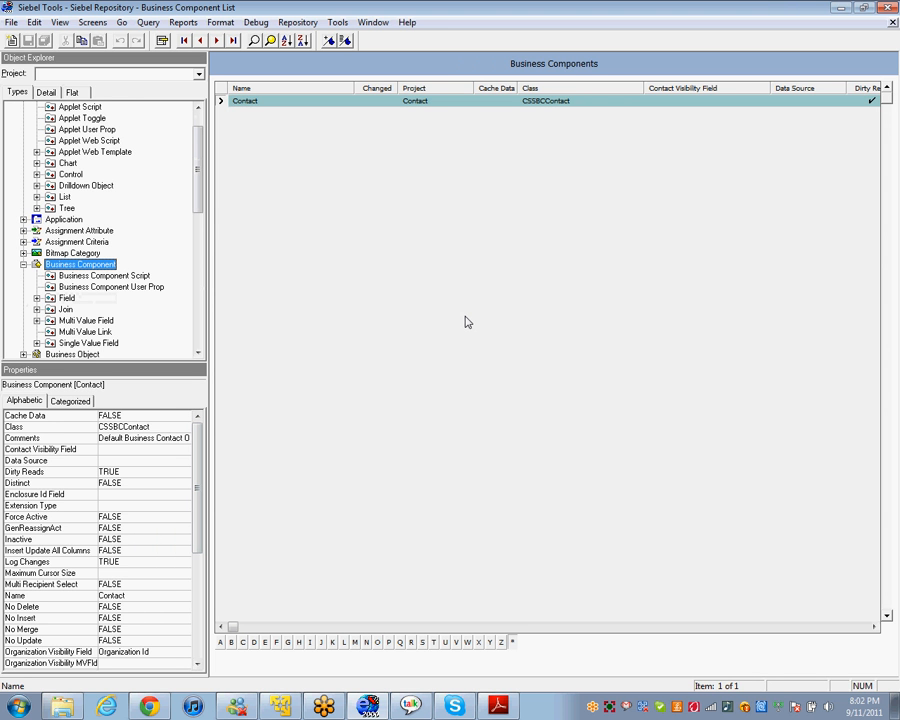
click(856, 628)
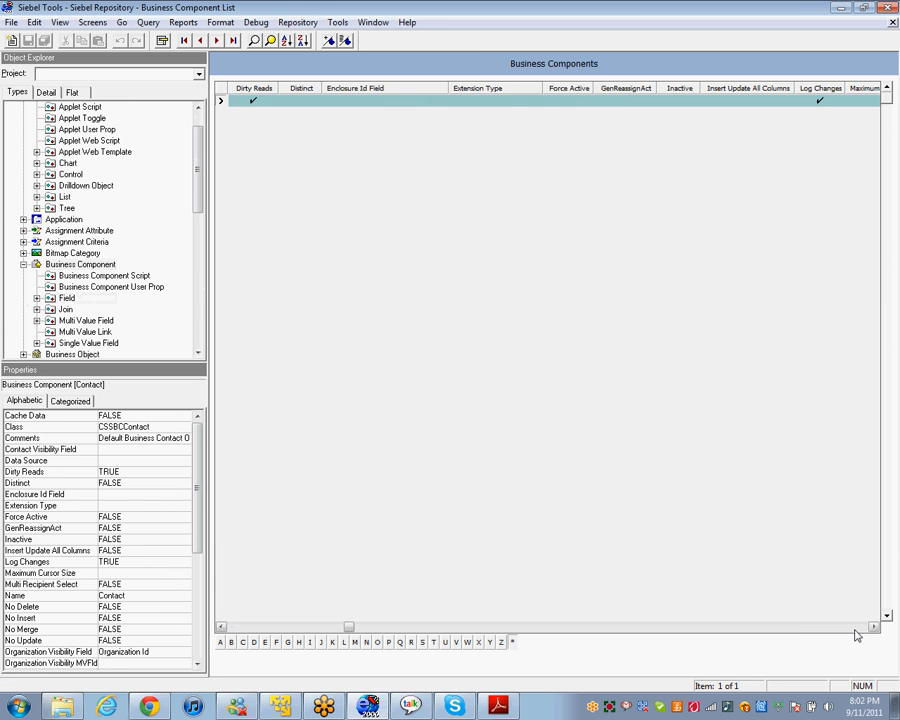
click(856, 628)
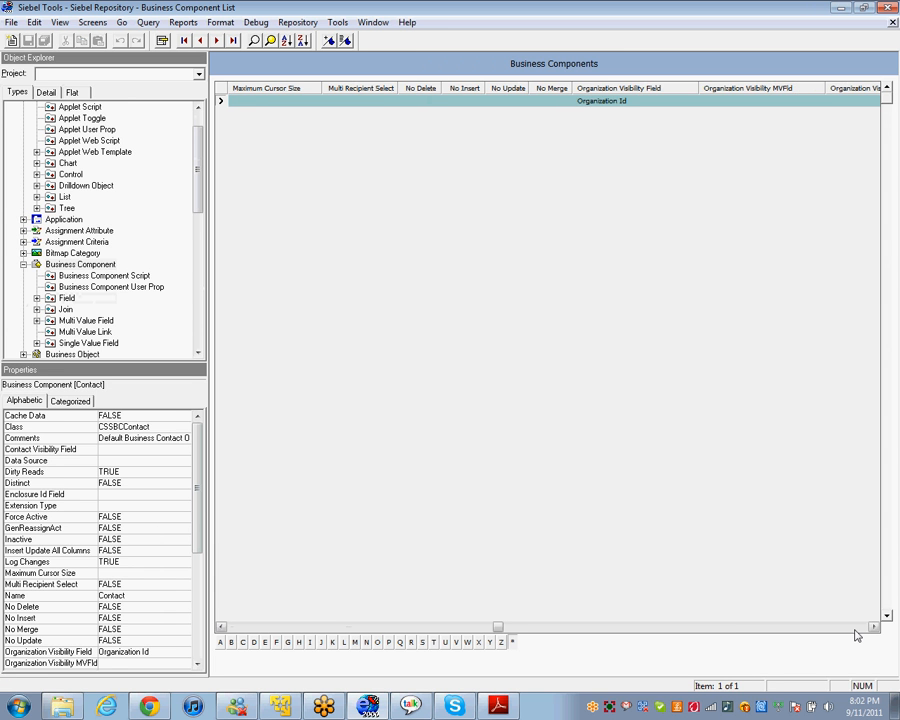
click(856, 628)
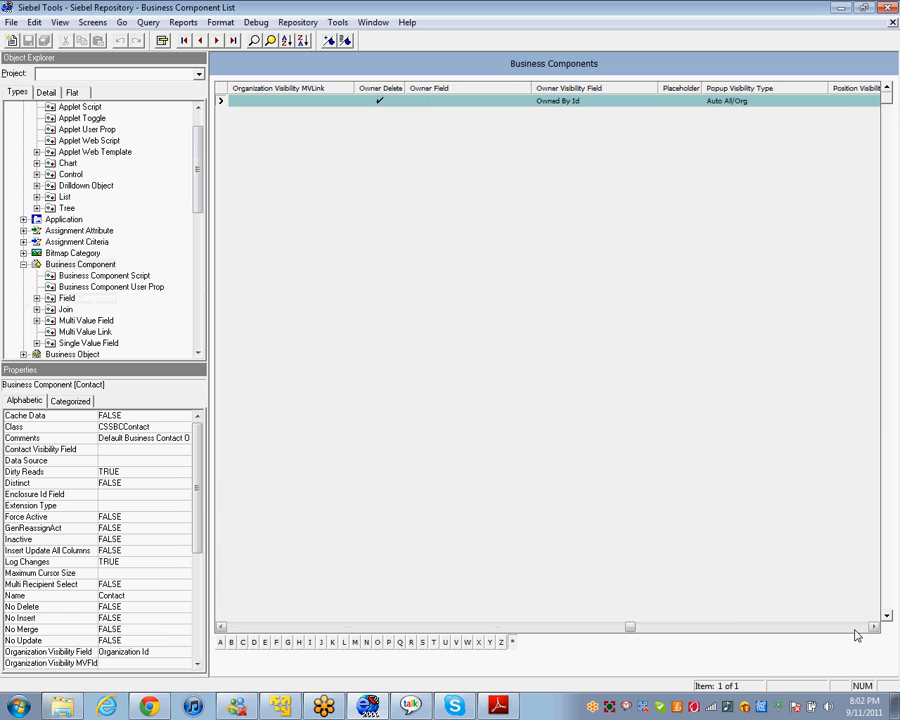
click(856, 628)
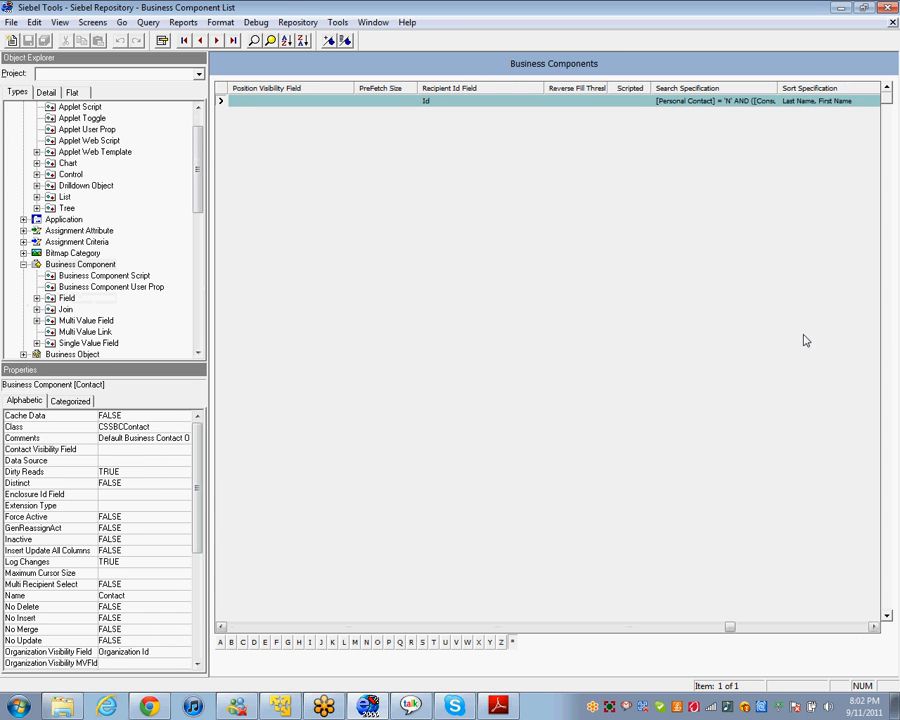
drag(789, 88, 821, 88)
click(738, 101)
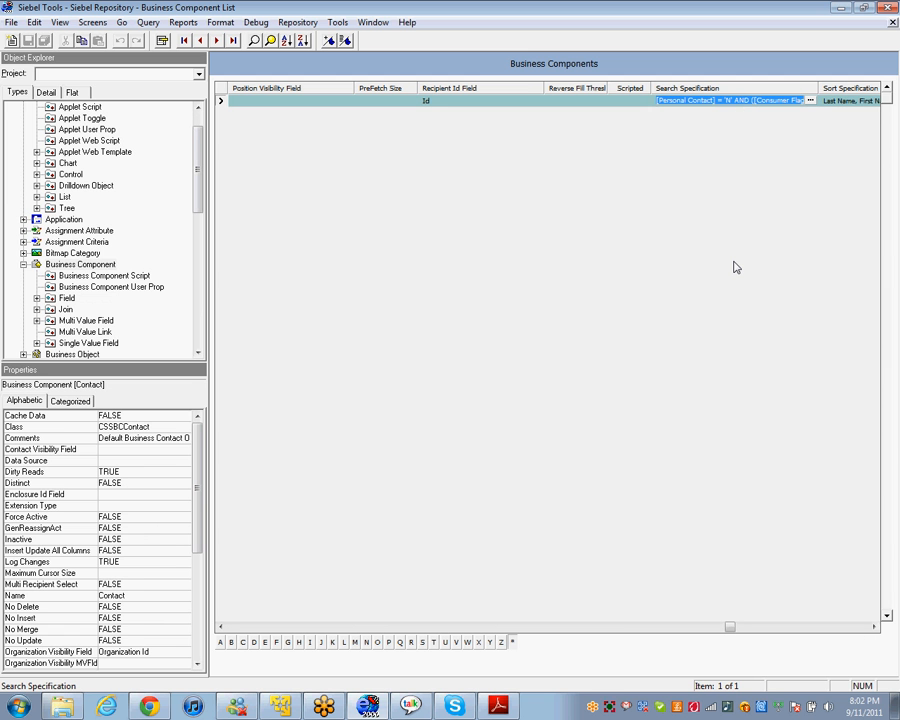